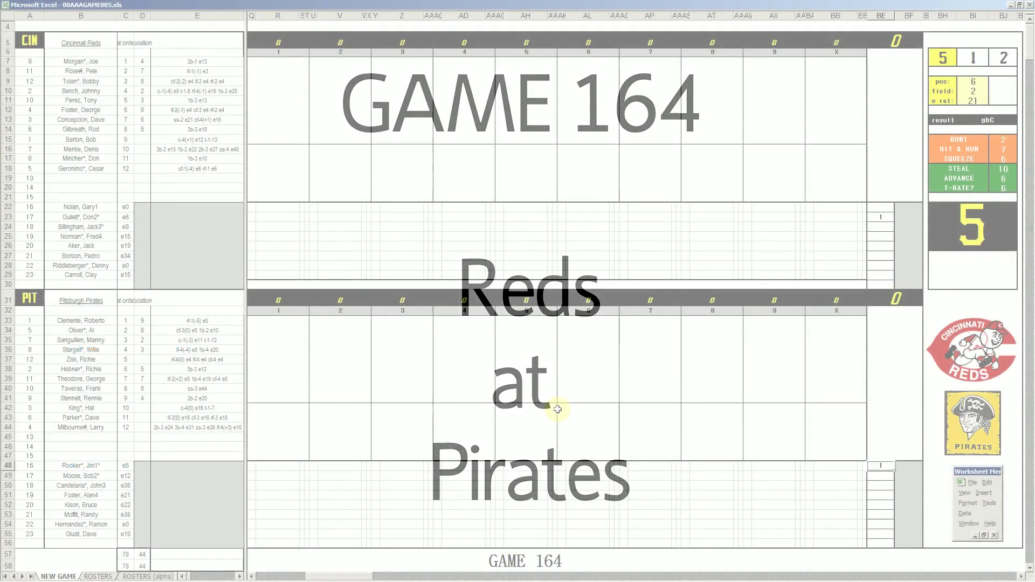
# Select the workbooks 31pitcin.xls through 34pitcin.xls together in the Open dialog.
pyautogui.click(565, 399)
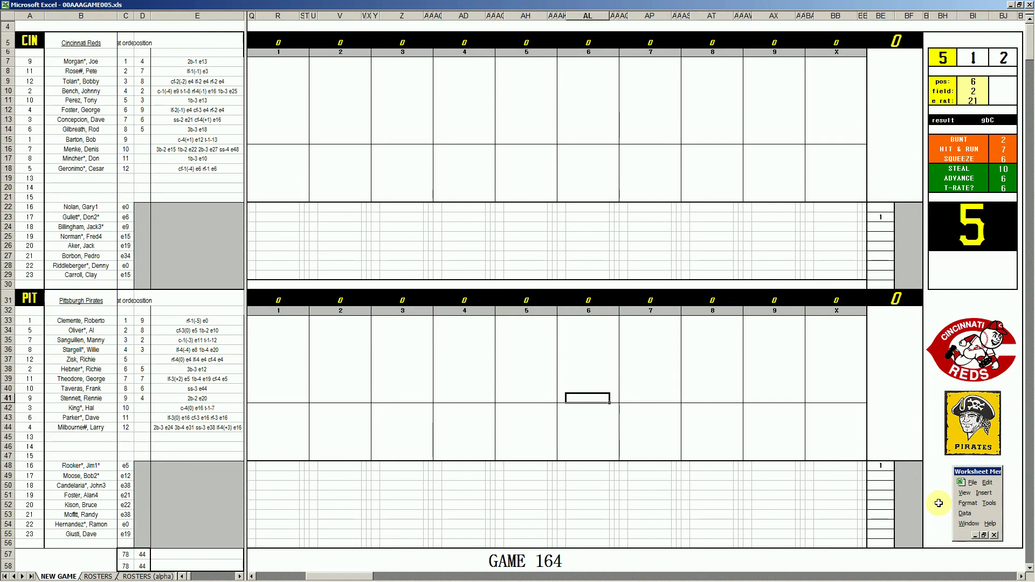
pyautogui.click(972, 483)
pyautogui.click(985, 430)
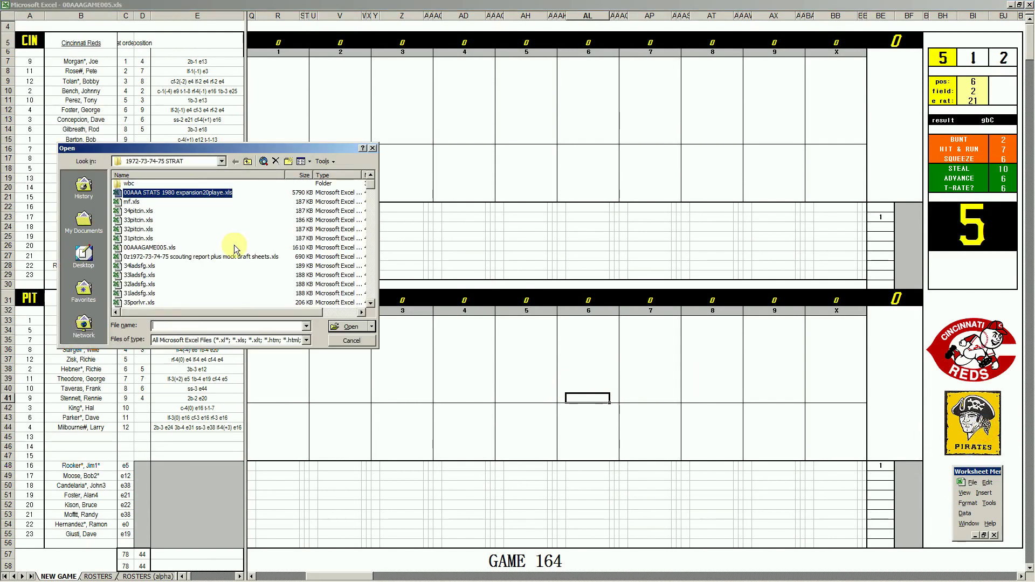
pyautogui.click(143, 238)
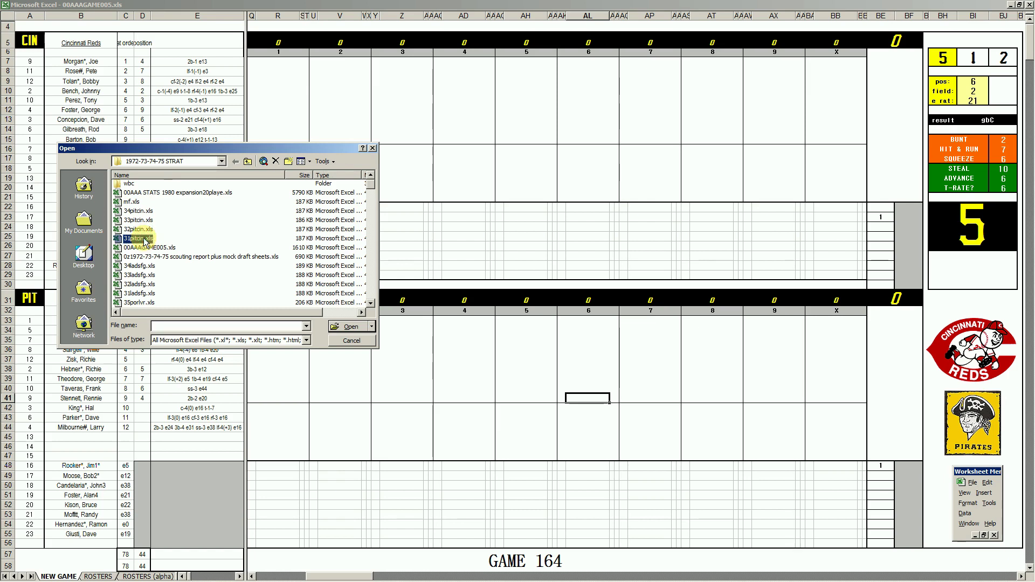
pyautogui.keyDown('shift'); pyautogui.click(150, 229); pyautogui.keyUp('shift')
pyautogui.keyDown('shift'); pyautogui.click(139, 220); pyautogui.keyUp('shift')
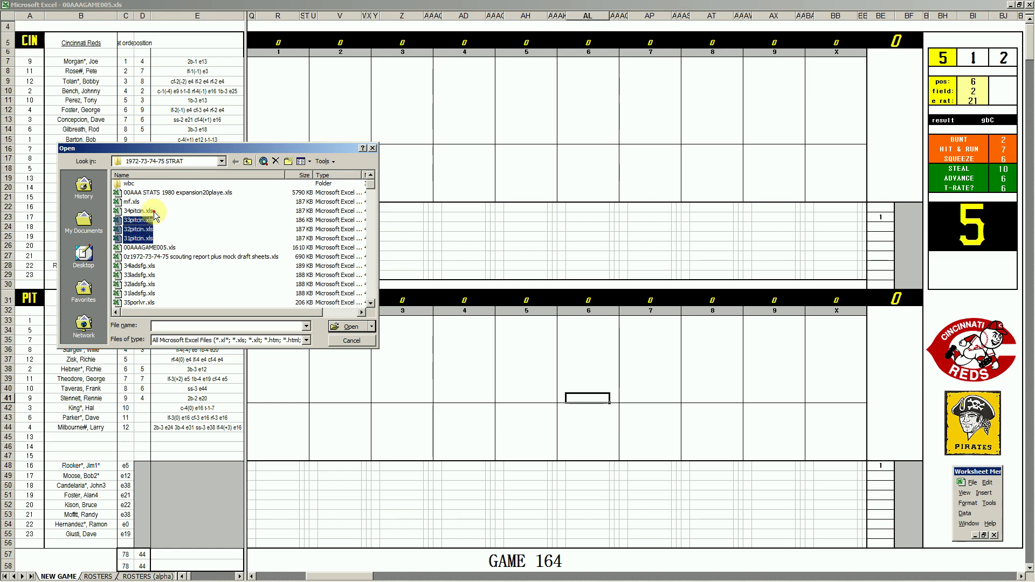
pyautogui.keyDown('shift'); pyautogui.click(139, 211); pyautogui.keyUp('shift')
# Open the four pitching workbooks, then return to the Game 164 sheet in 00AAAGAME005.xls.
pyautogui.click(345, 326)
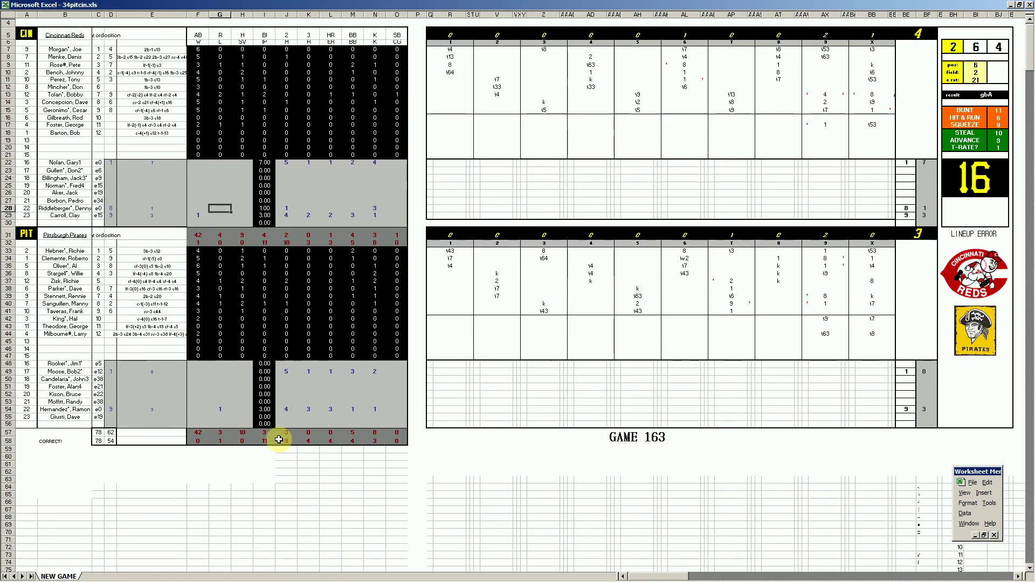
pyautogui.click(194, 575)
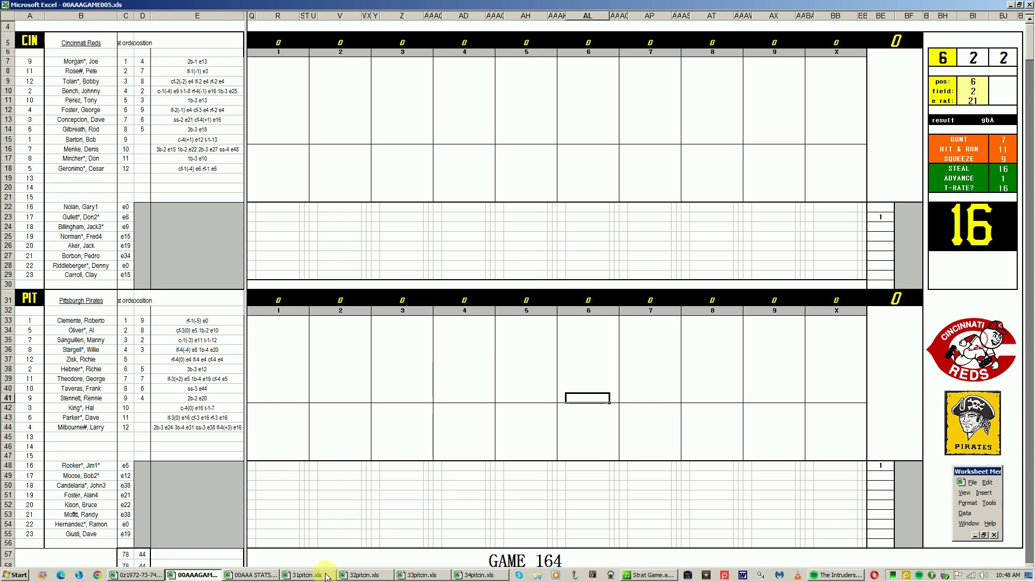
# Review the Game 160 box score in 31pitcin.xls, then close its window.
pyautogui.click(326, 576)
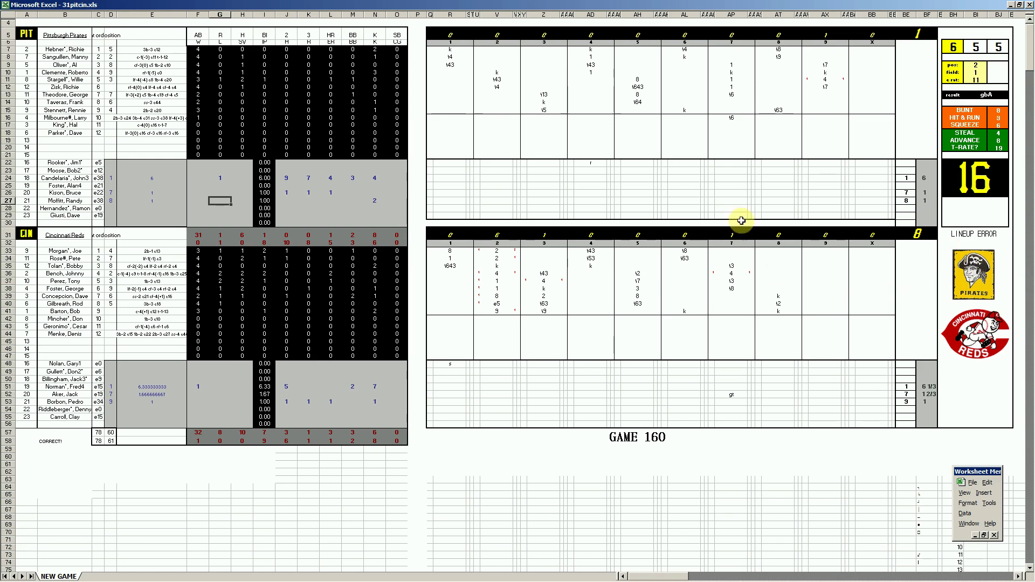
pyautogui.rightClick(320, 578)
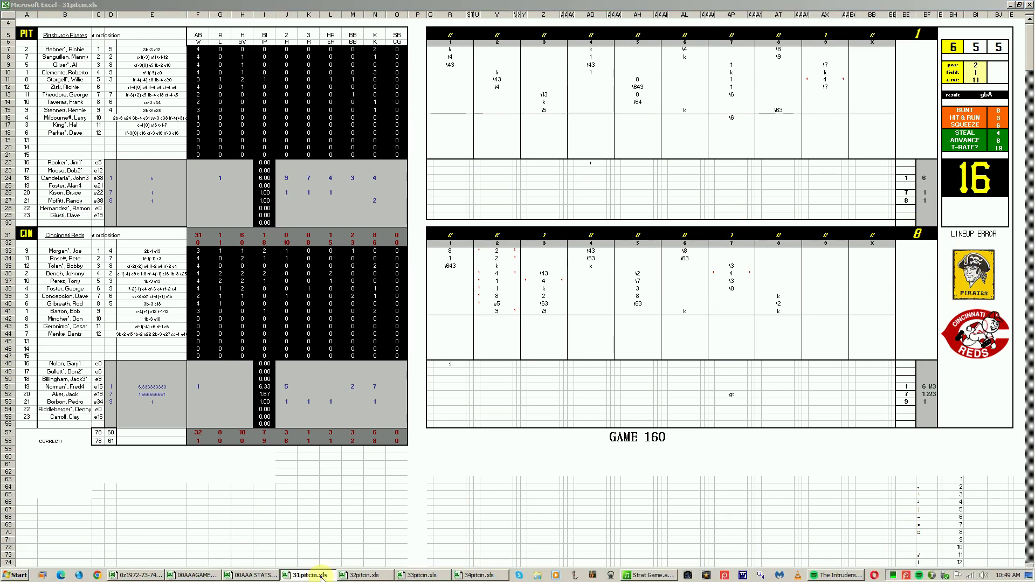
pyautogui.click(305, 554)
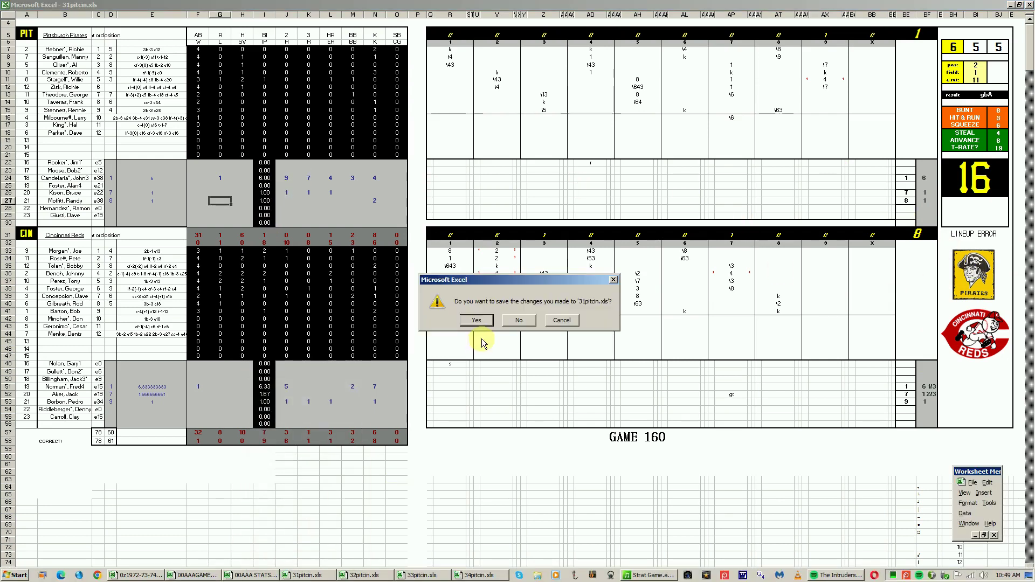
# Discard 31pitcin.xls changes, inspect the Game 161 entries in 32pitcin.xls, then close it.
pyautogui.click(523, 320)
pyautogui.moveTo(365, 577)
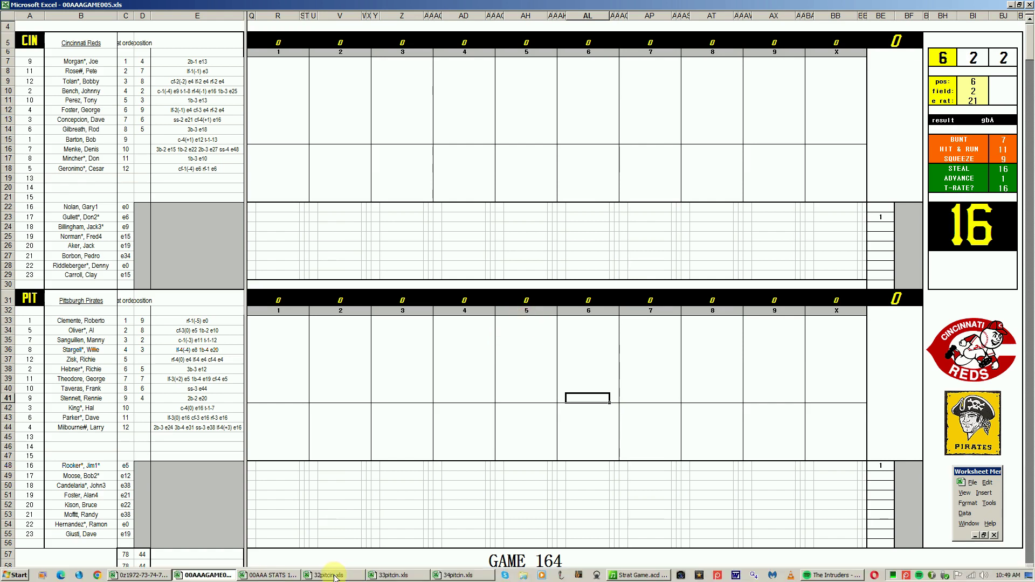
pyautogui.click(330, 575)
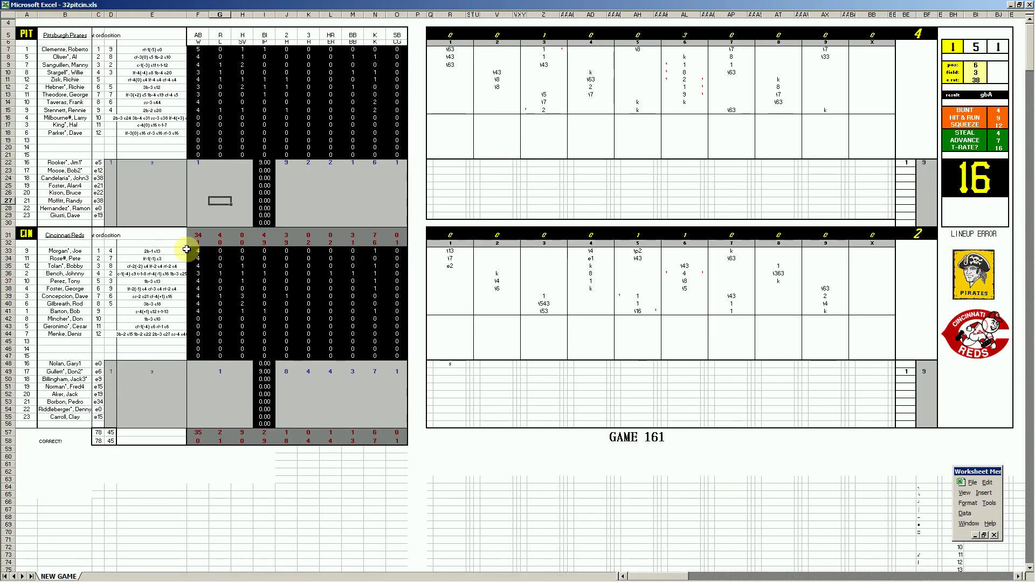
pyautogui.click(158, 193)
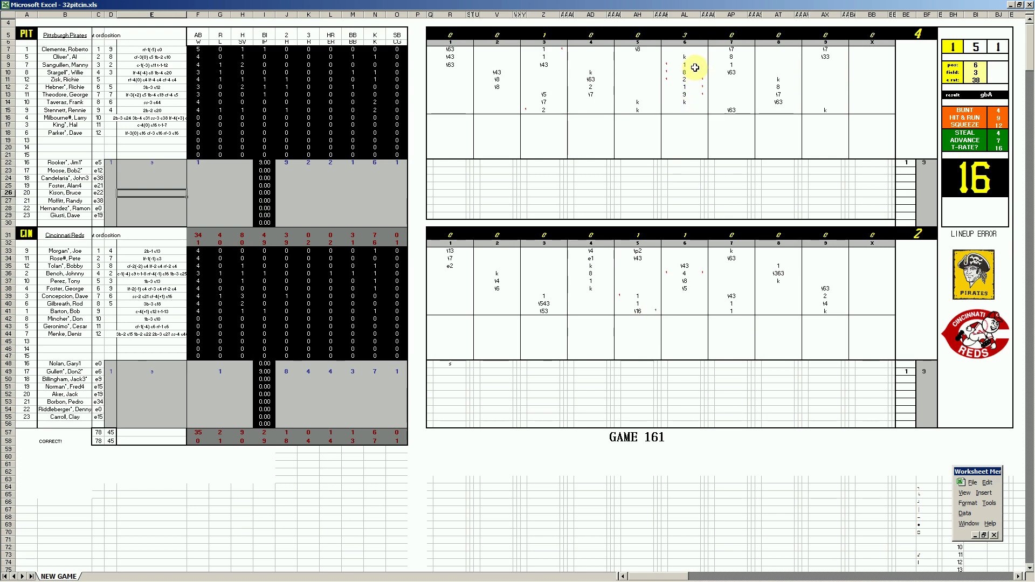
pyautogui.click(685, 80)
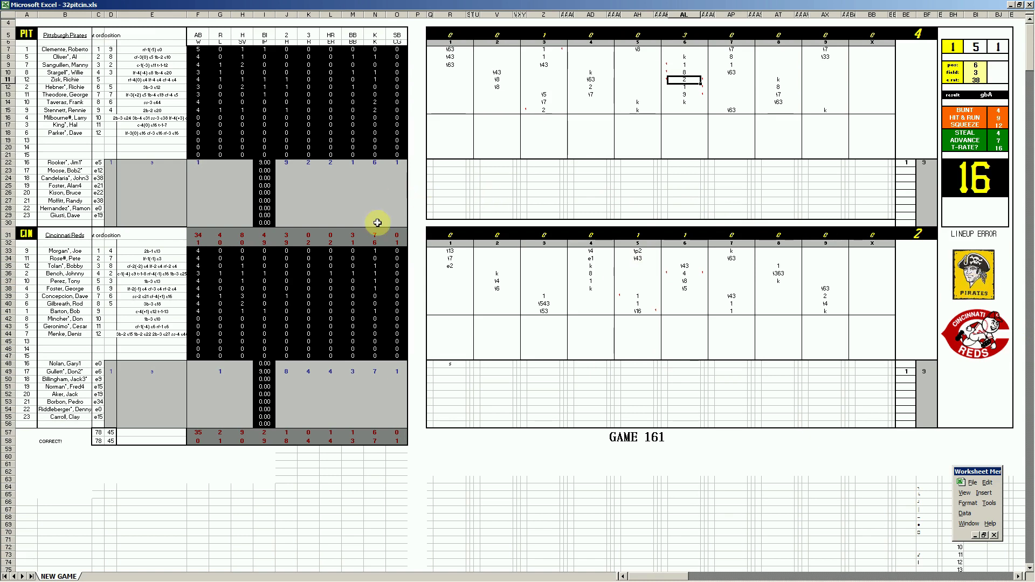
pyautogui.rightClick(334, 578)
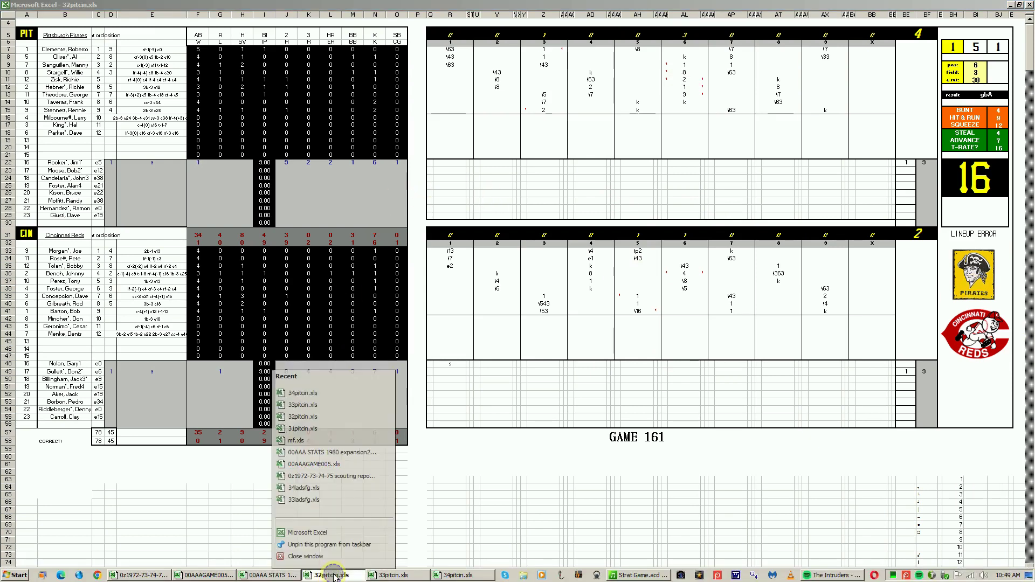
pyautogui.click(330, 556)
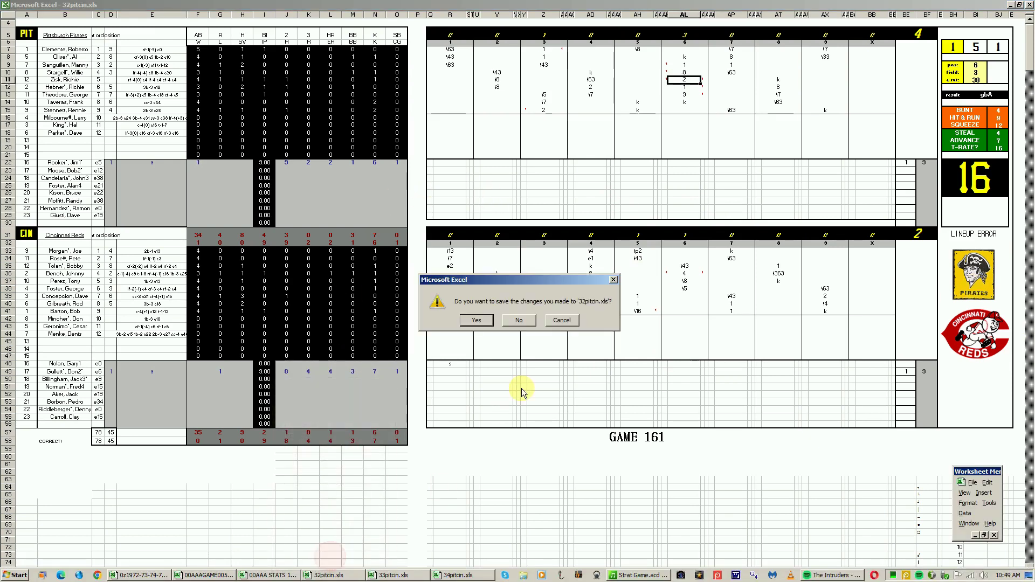
# Discard 32pitcin.xls changes and inspect the Game 162 entries (4, e3) in 33pitcin.xls.
pyautogui.click(526, 323)
pyautogui.click(352, 576)
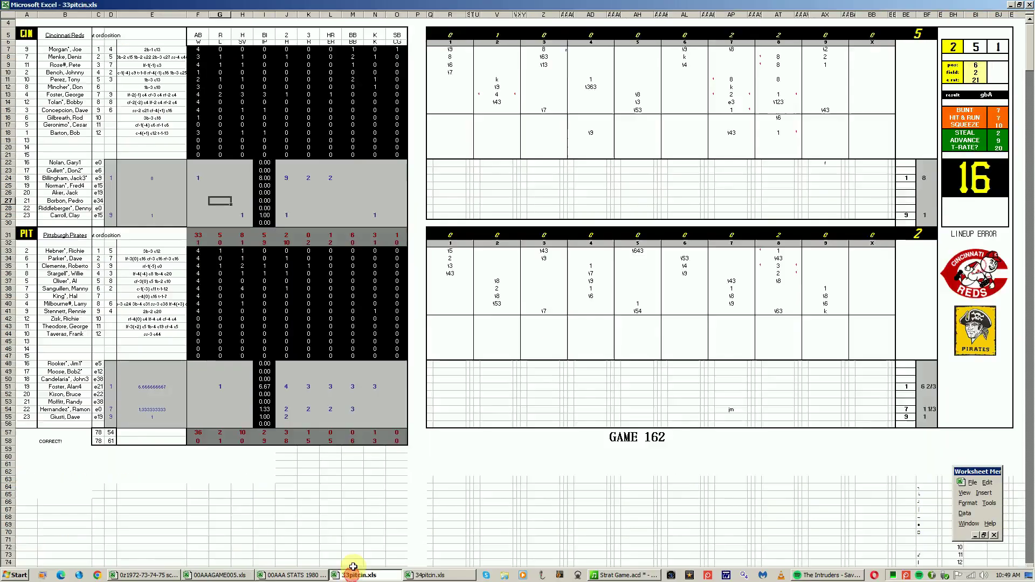
pyautogui.click(86, 179)
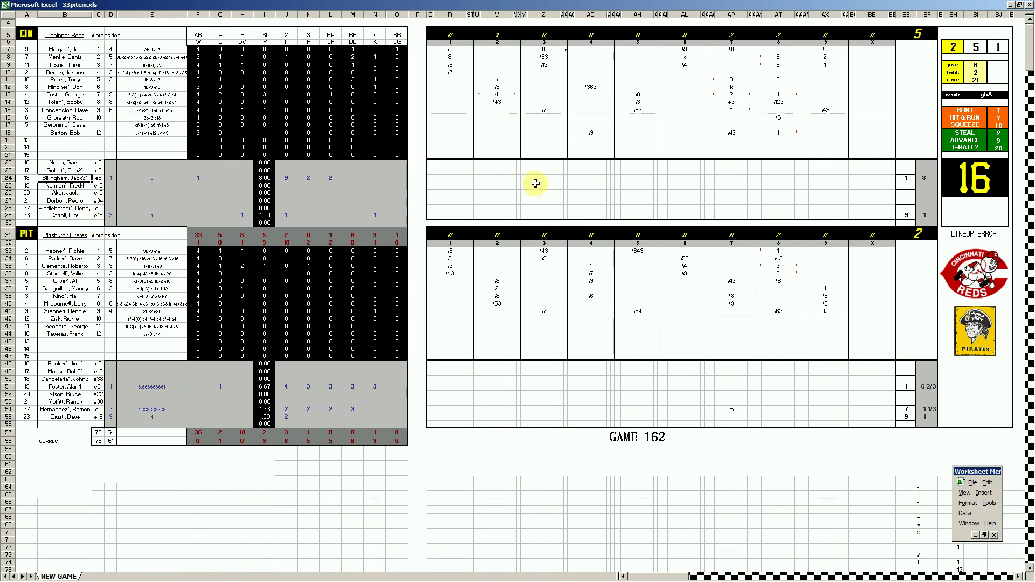
pyautogui.click(496, 96)
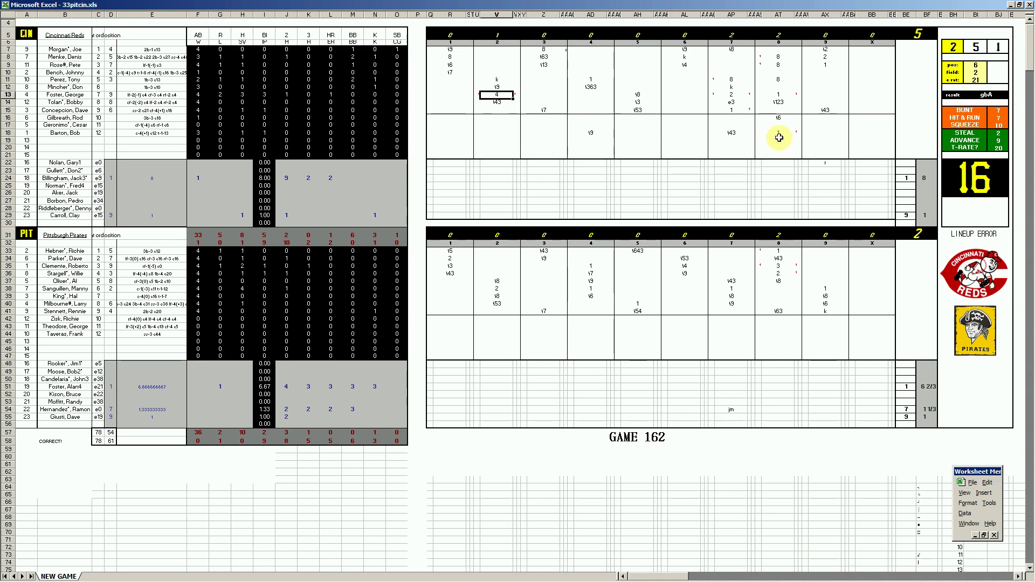
pyautogui.click(731, 102)
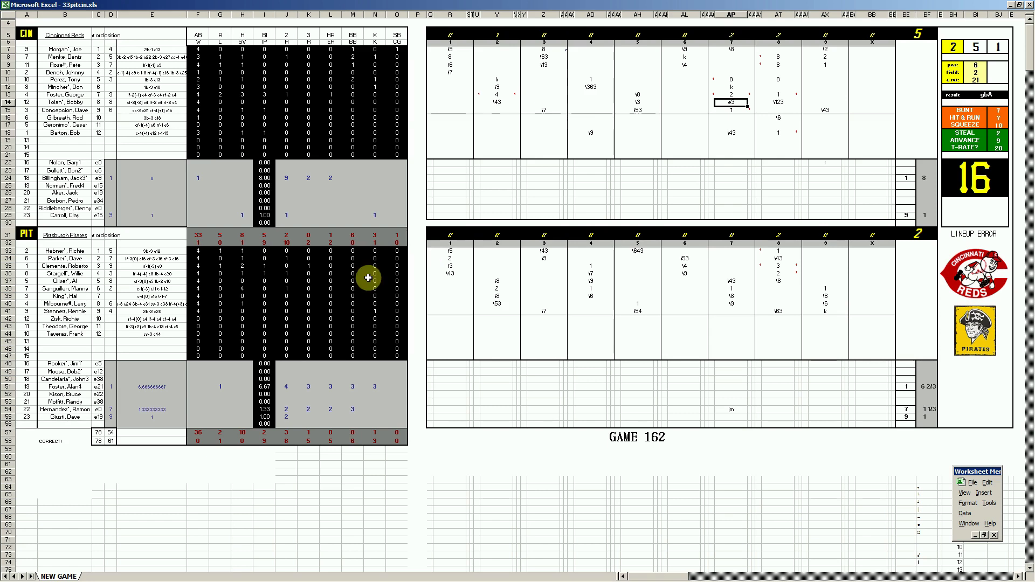
# Close 33pitcin.xls without saving its changes.
pyautogui.click(349, 576)
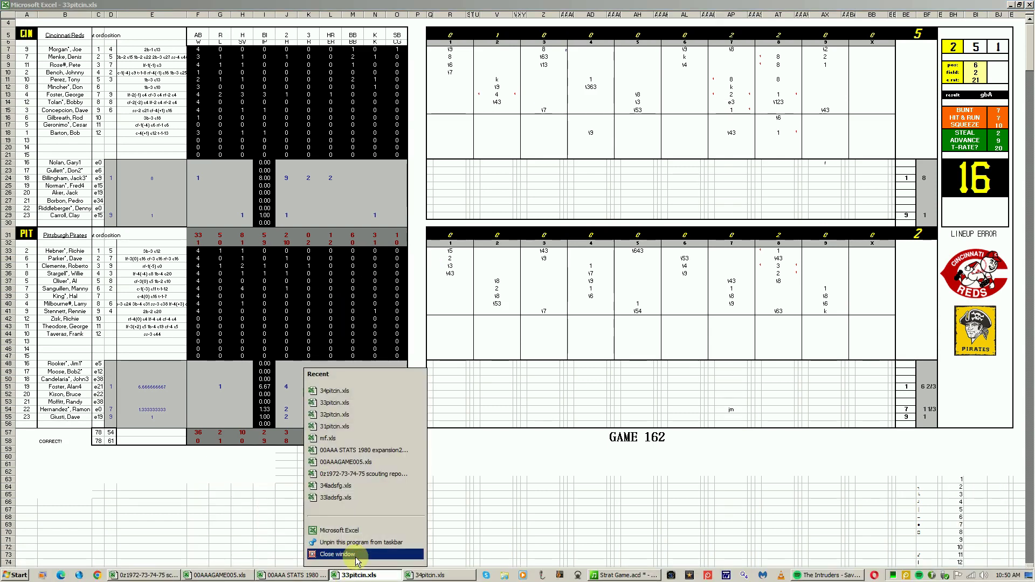
pyautogui.click(356, 559)
pyautogui.click(520, 321)
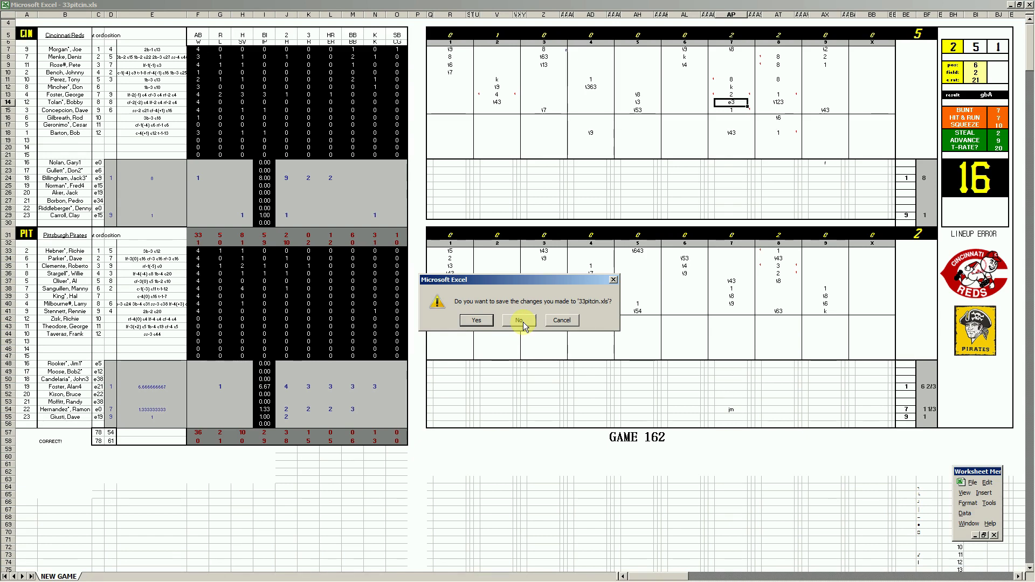
pyautogui.click(519, 321)
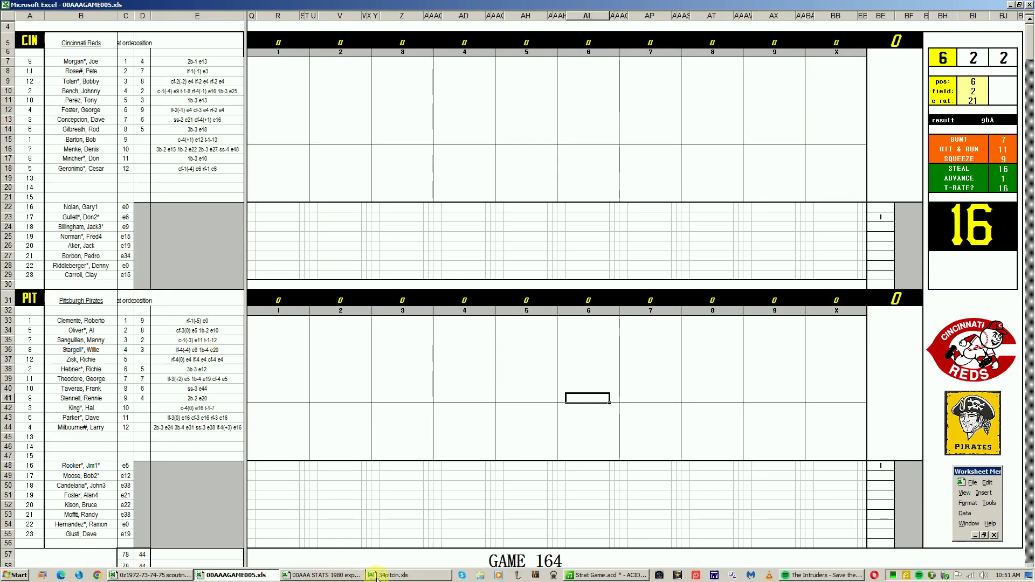
# Switch to 34pitcin.xls and inspect the inning 6, 7 and late-inning scorecard entries.
pyautogui.click(388, 576)
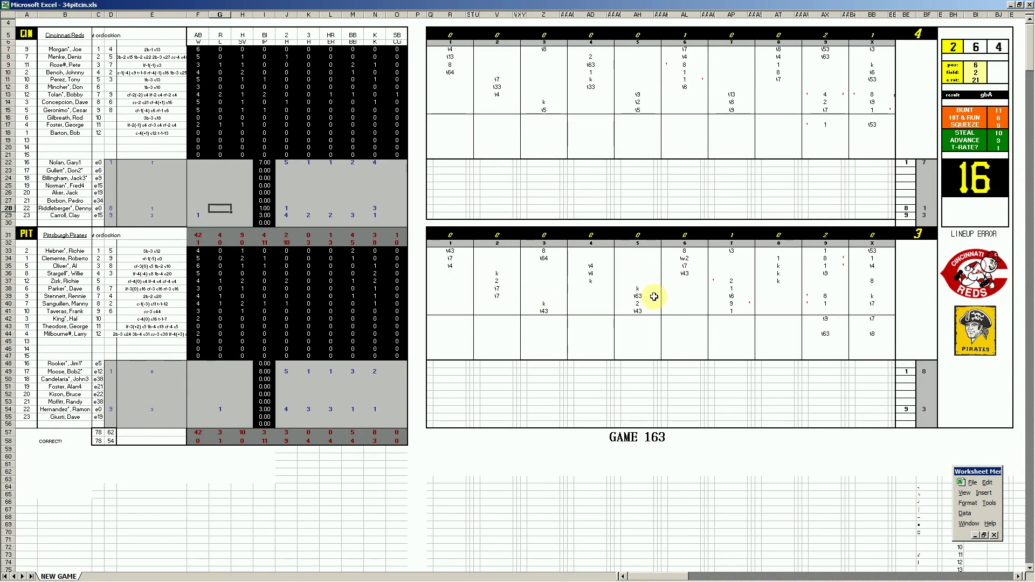
pyautogui.click(688, 80)
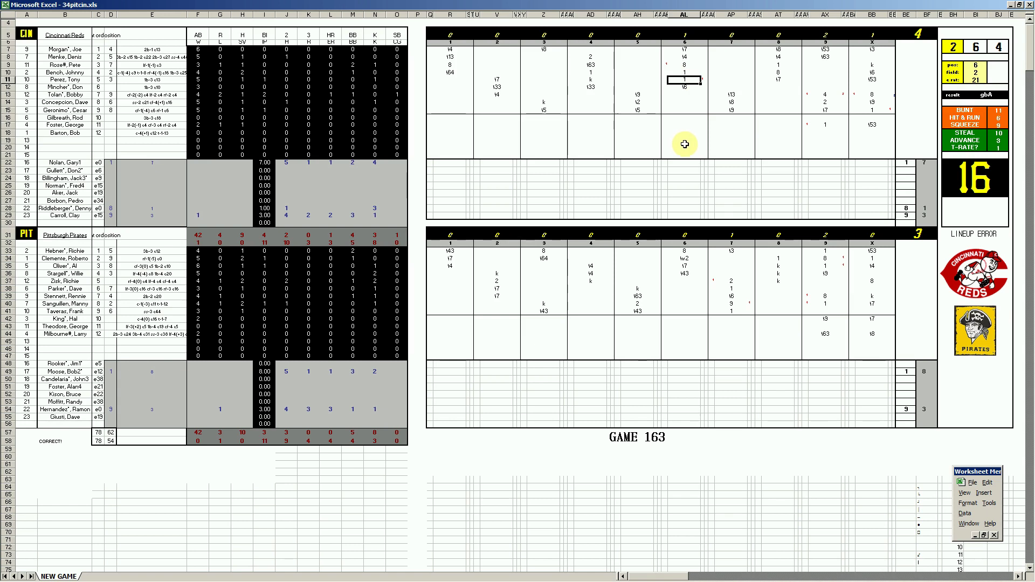
pyautogui.click(734, 304)
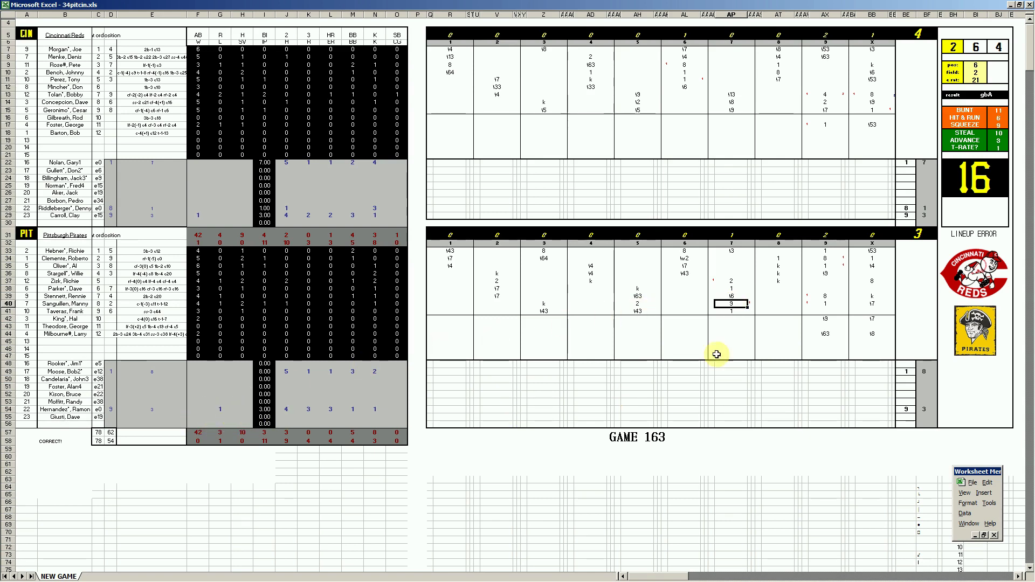
pyautogui.click(828, 127)
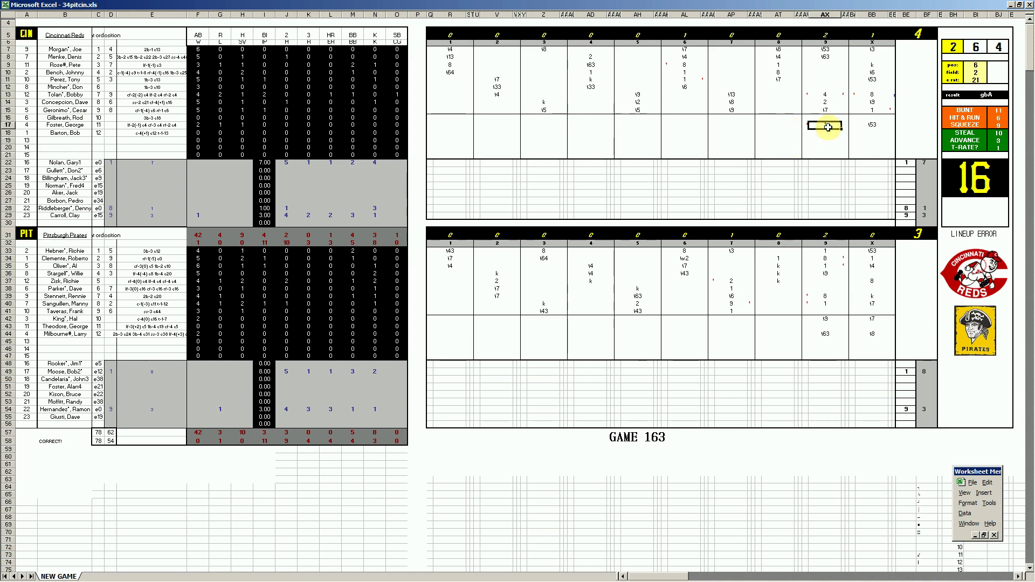
pyautogui.click(826, 96)
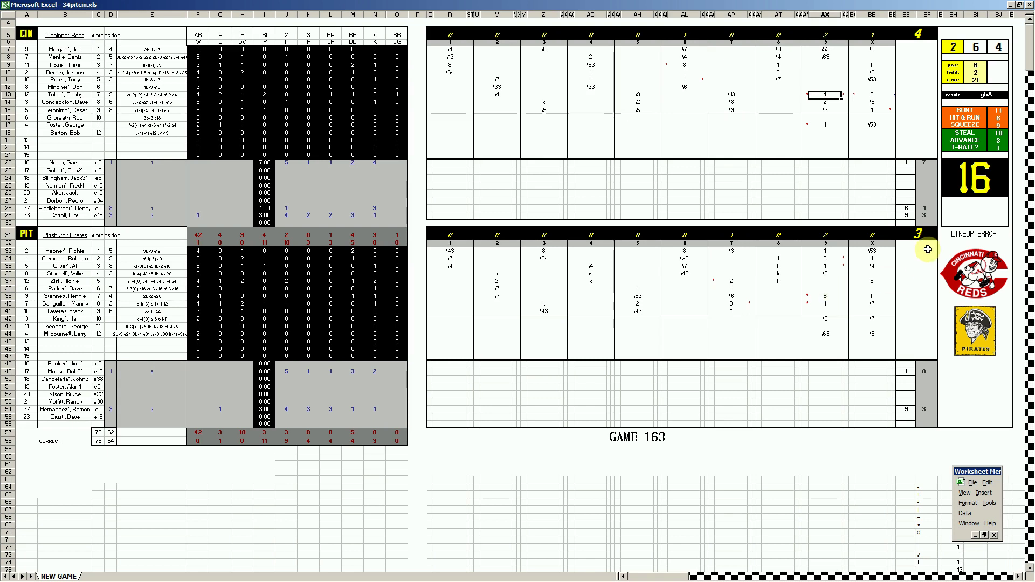
pyautogui.click(873, 95)
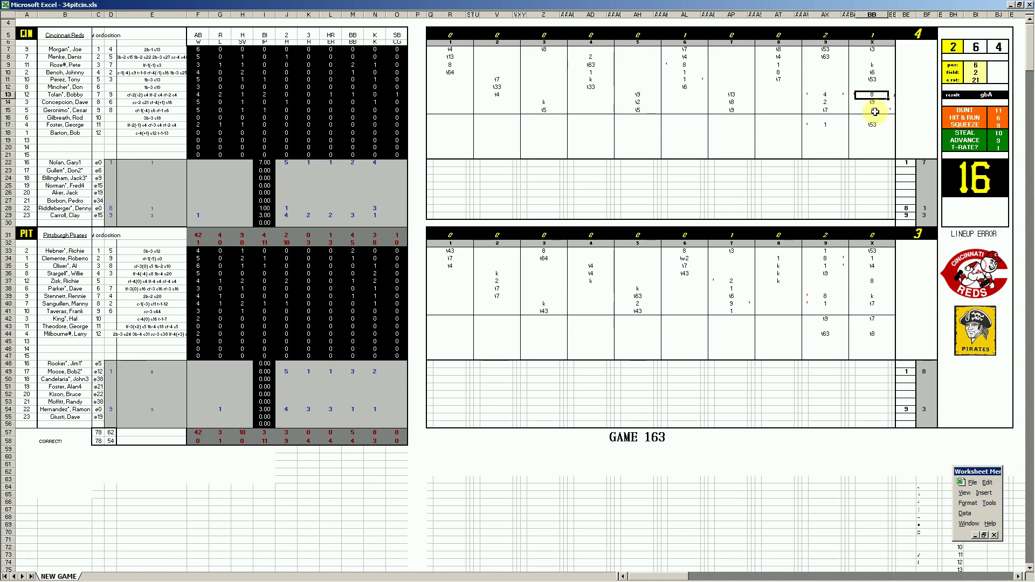
pyautogui.click(872, 108)
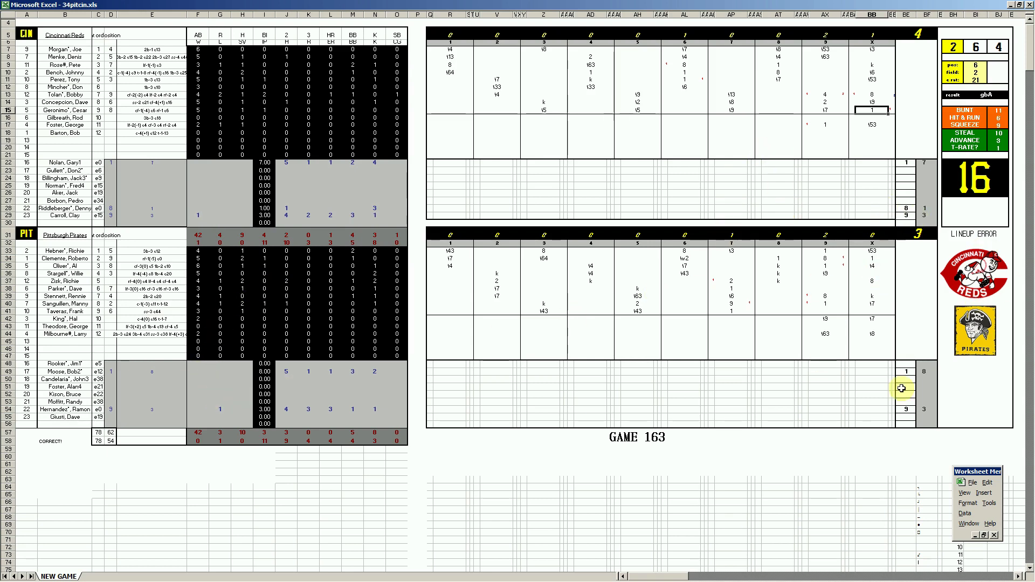
pyautogui.moveTo(310, 579)
pyautogui.moveTo(390, 580)
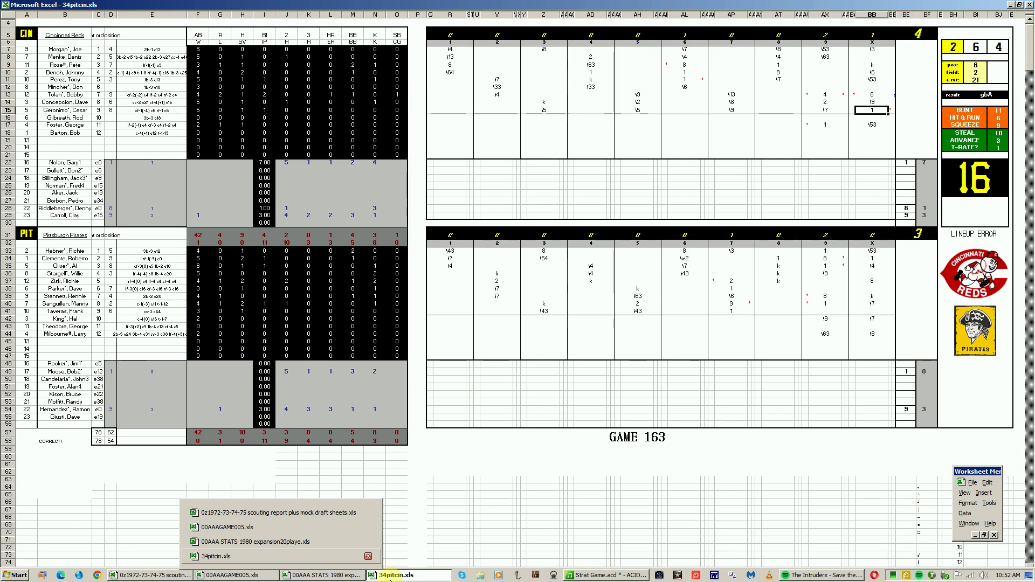
# Close the Game 163 workbook 34pitcin.xls, discarding its unsaved changes.
pyautogui.rightClick(389, 579)
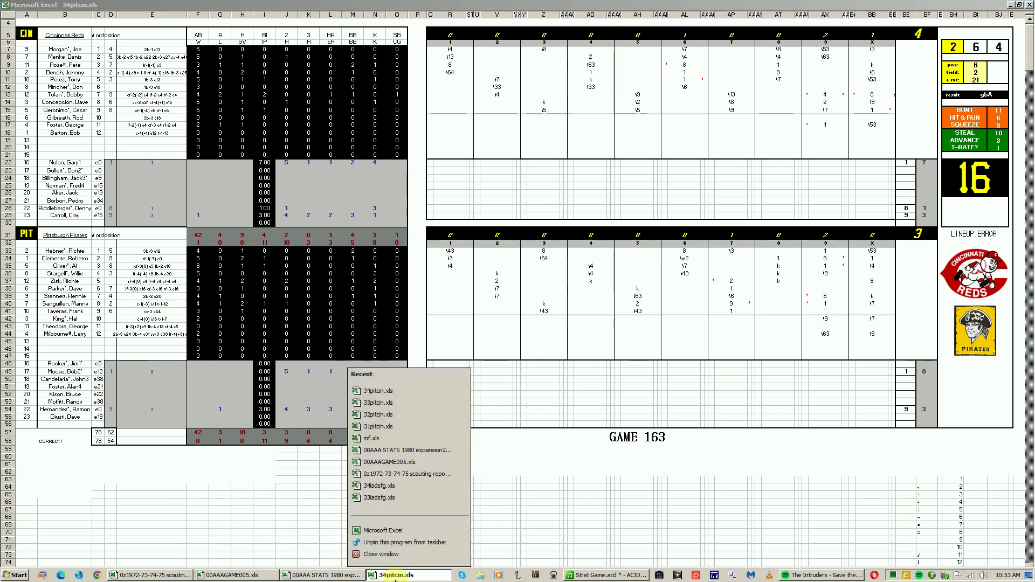
pyautogui.click(402, 561)
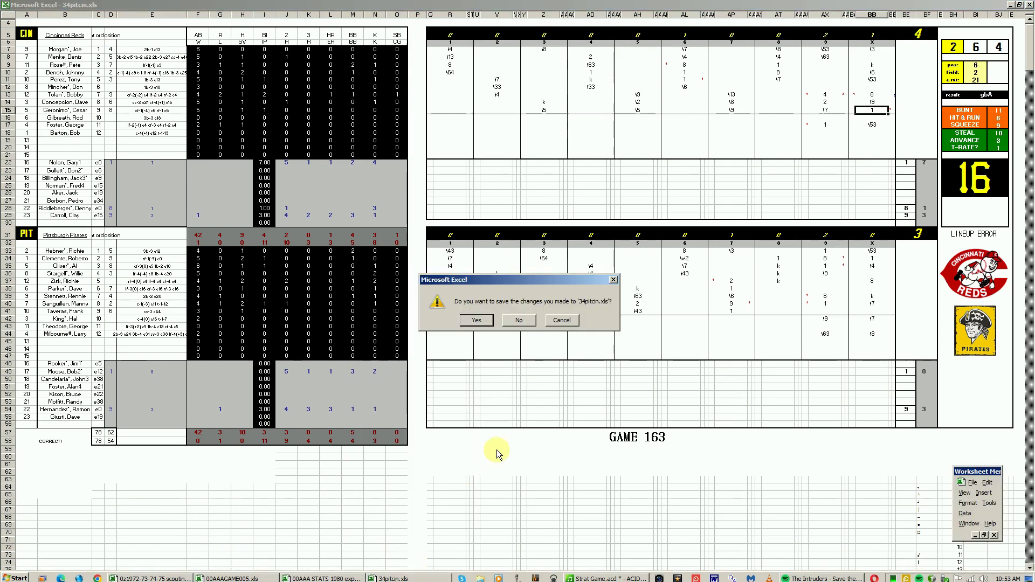
pyautogui.click(519, 320)
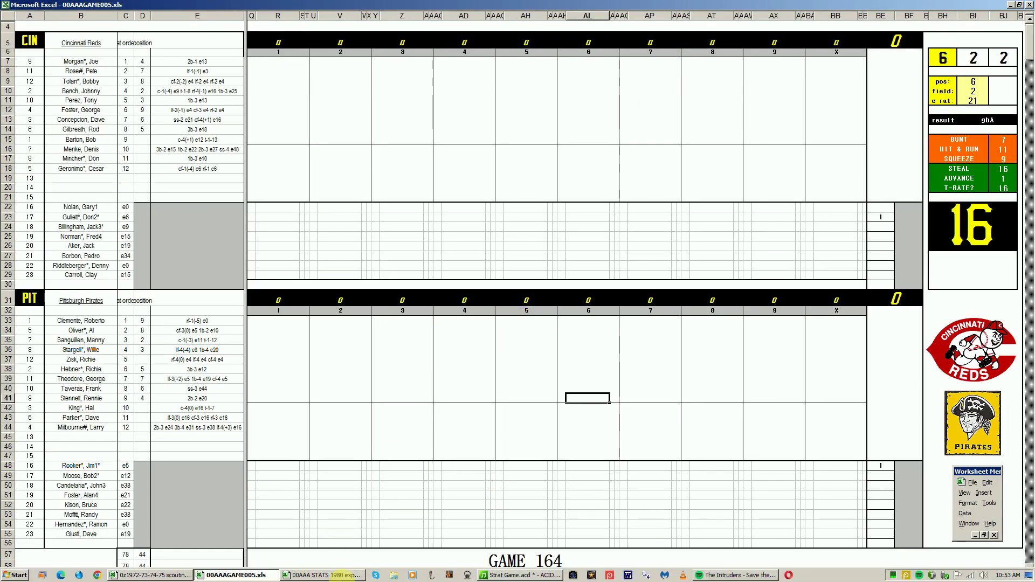
# Switch to the 1980 stats workbook's print sheet and highlight the four NL Central rows.
pyautogui.click(178, 576)
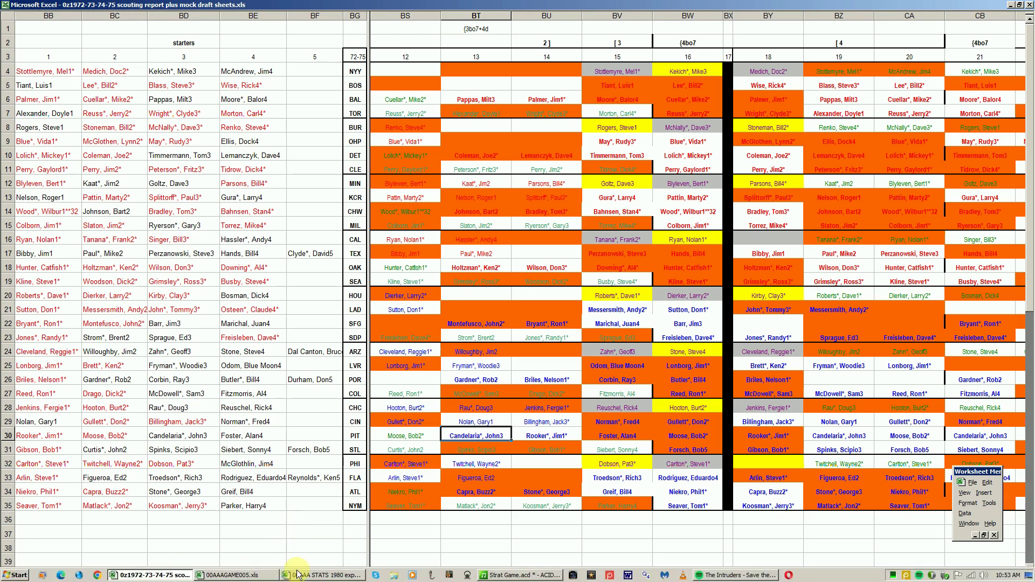
pyautogui.click(317, 576)
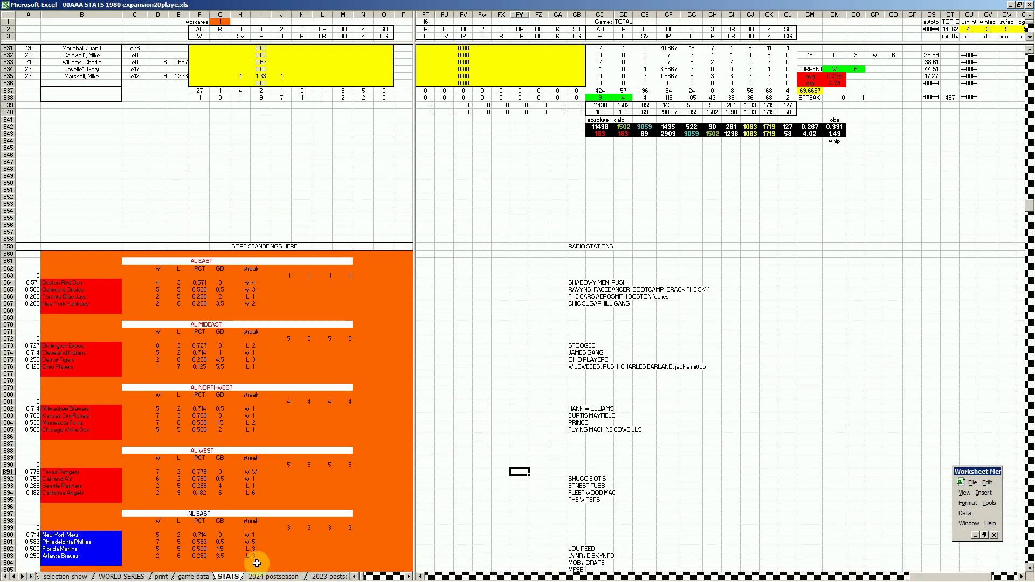
pyautogui.click(163, 577)
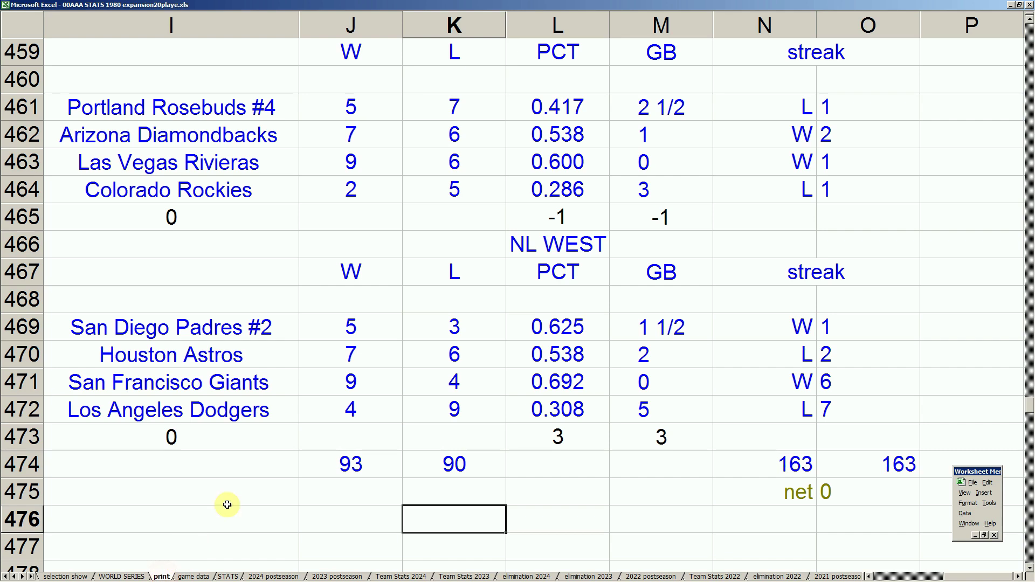
pyautogui.click(272, 261)
pyautogui.press('Up')
pyautogui.press('Up')
pyautogui.press('Up')
pyautogui.press('Up')
pyautogui.press('Up')
pyautogui.press('Up')
pyautogui.press('Up')
pyautogui.press('Up')
pyautogui.press('Up')
pyautogui.press('Up')
pyautogui.press('Up')
pyautogui.press('Up')
pyautogui.press('Up')
pyautogui.press('Up')
pyautogui.press('Up')
pyautogui.press('Up')
pyautogui.press('Up')
pyautogui.press('Up')
pyautogui.press('Up')
pyautogui.press('Up')
pyautogui.press('Up')
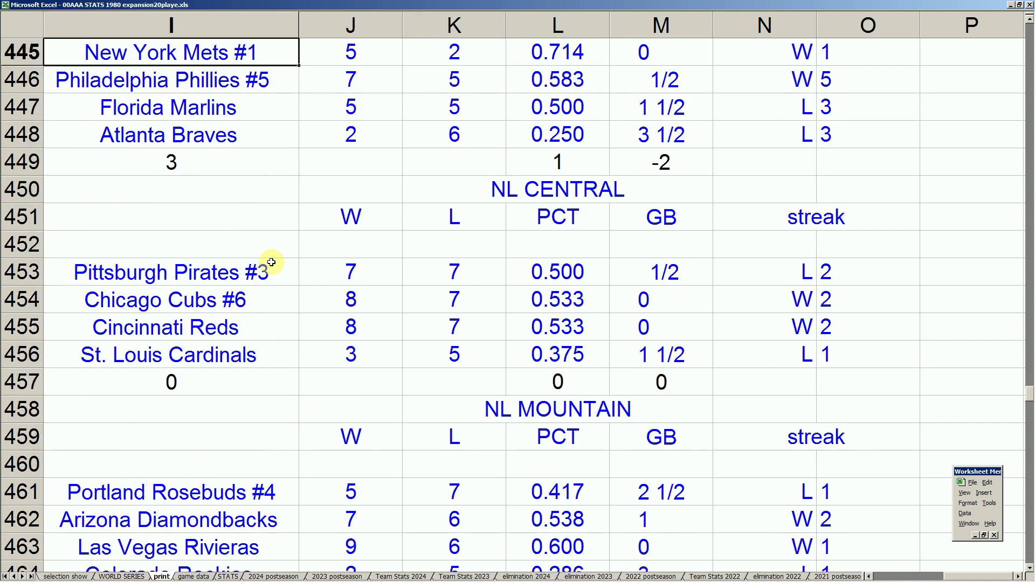
pyautogui.moveTo(156, 270); pyautogui.dragTo(828, 351)
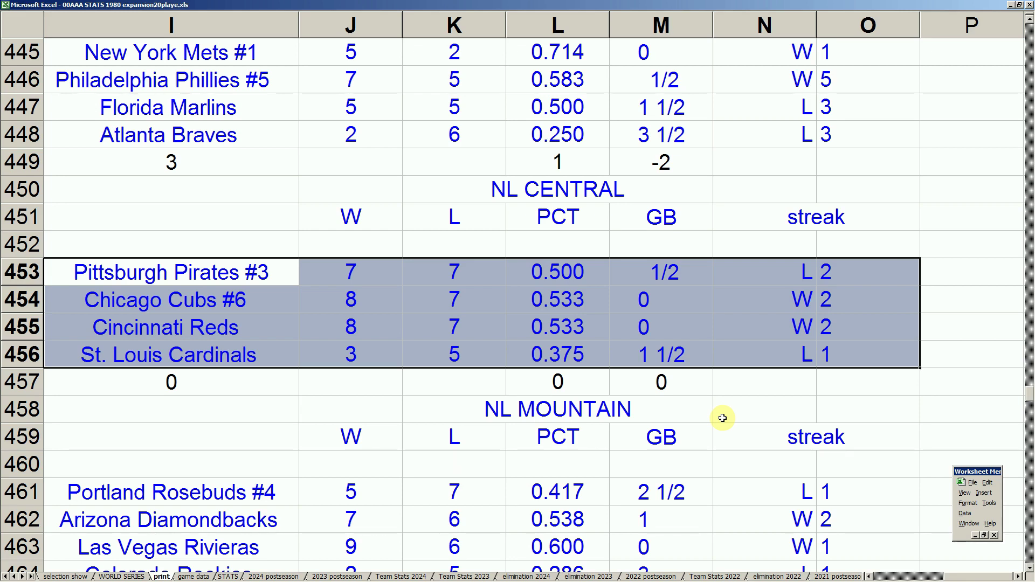
pyautogui.click(520, 305)
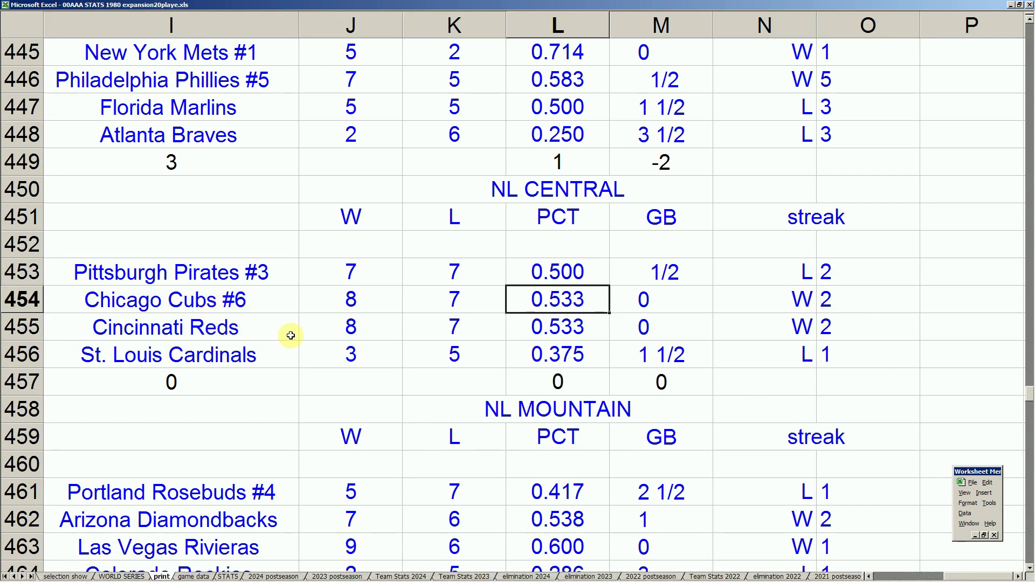
# Browse the standings of the NL East, NL Mountain and NL West teams.
pyautogui.click(150, 332)
pyautogui.click(177, 274)
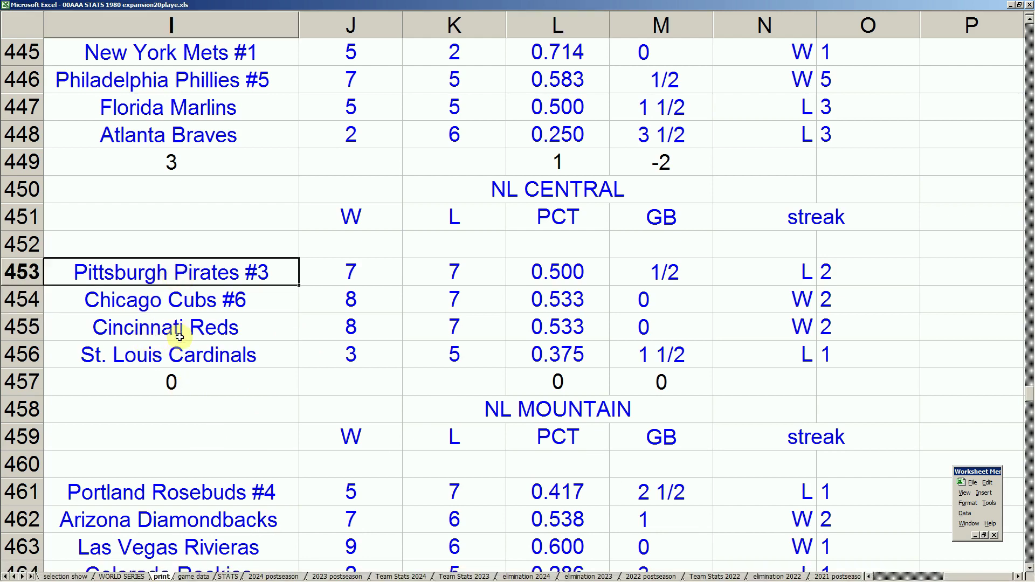
pyautogui.click(249, 131)
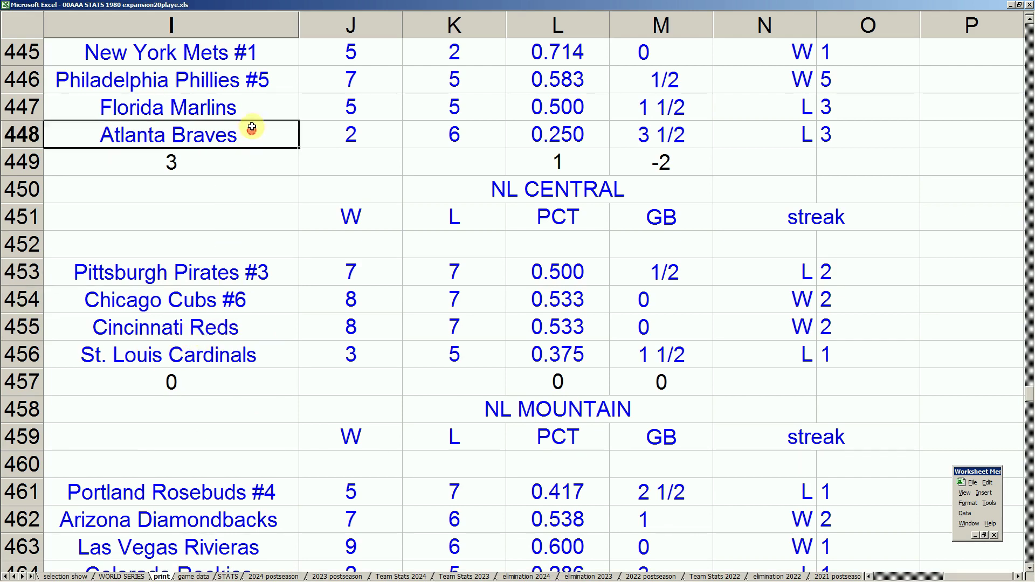
pyautogui.press('Up')
pyautogui.press('Up')
pyautogui.press('Up')
pyautogui.press('Up')
pyautogui.press('Up')
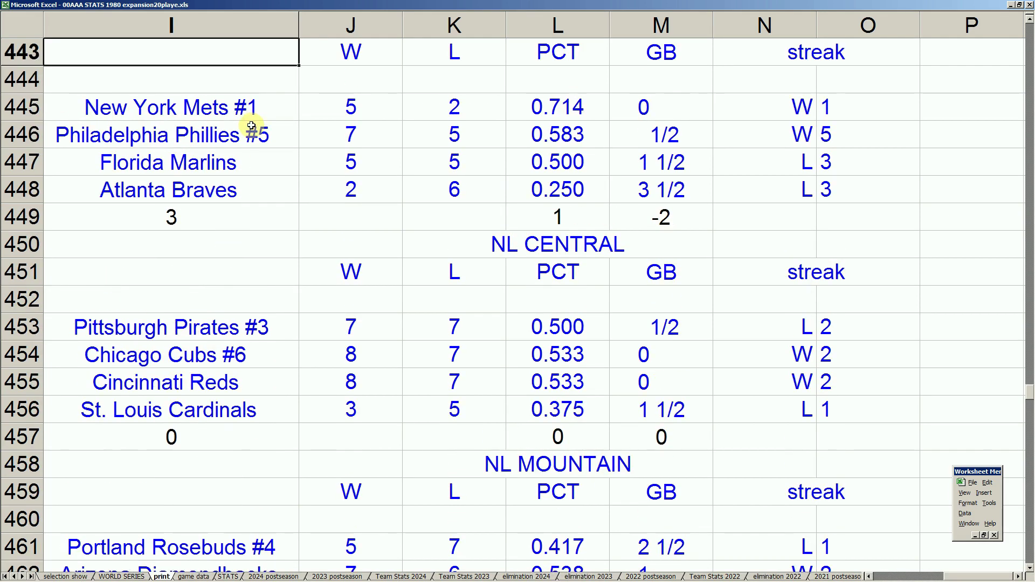
pyautogui.press('Down')
pyautogui.press('Down')
pyautogui.press('Down')
pyautogui.press('Down')
pyautogui.press('Down')
pyautogui.press('Down')
pyautogui.press('Down')
pyautogui.press('Down')
pyautogui.press('Down')
pyautogui.press('Down')
pyautogui.press('Down')
pyautogui.press('Down')
pyautogui.press('Down')
pyautogui.press('Down')
pyautogui.press('Down')
pyautogui.press('Down')
pyautogui.press('Down')
pyautogui.press('Down')
pyautogui.press('Down')
pyautogui.press('Down')
pyautogui.press('Down')
pyautogui.press('Down')
pyautogui.press('Up')
pyautogui.press('Up')
pyautogui.press('Up')
pyautogui.press('Up')
pyautogui.press('Up')
pyautogui.press('Down')
pyautogui.press('Down')
pyautogui.press('Down')
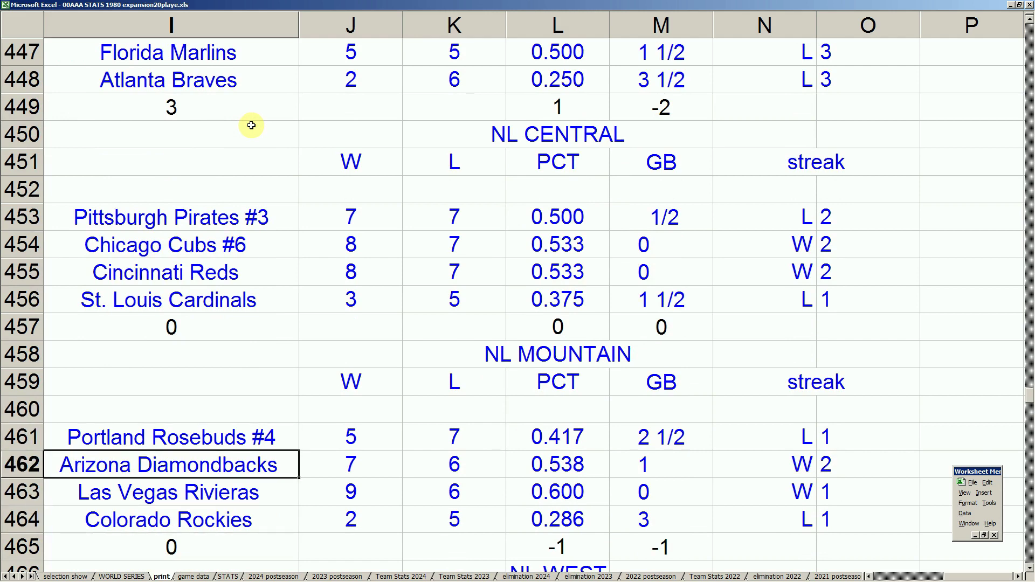
pyautogui.press('Right')
pyautogui.press('Right')
pyautogui.press('Left')
pyautogui.press('Left')
pyautogui.press('Down')
pyautogui.press('Down')
pyautogui.press('Down')
pyautogui.press('Down')
pyautogui.press('Down')
pyautogui.press('Down')
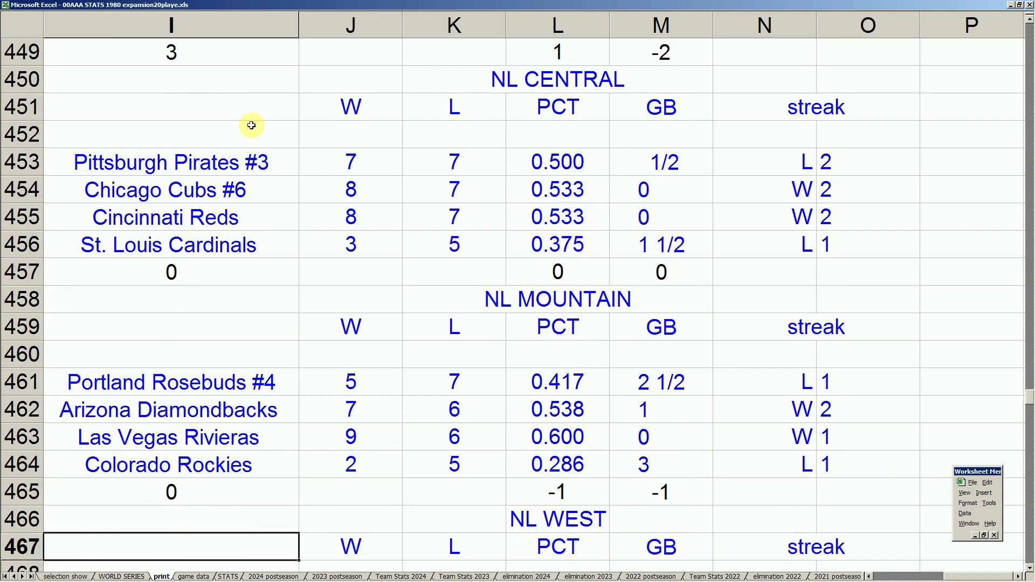
pyautogui.press('Up')
pyautogui.press('Up')
pyautogui.press('Up')
pyautogui.press('Down')
pyautogui.press('Down')
pyautogui.press('Down')
pyautogui.press('Down')
pyautogui.press('Down')
pyautogui.press('Down')
pyautogui.press('Down')
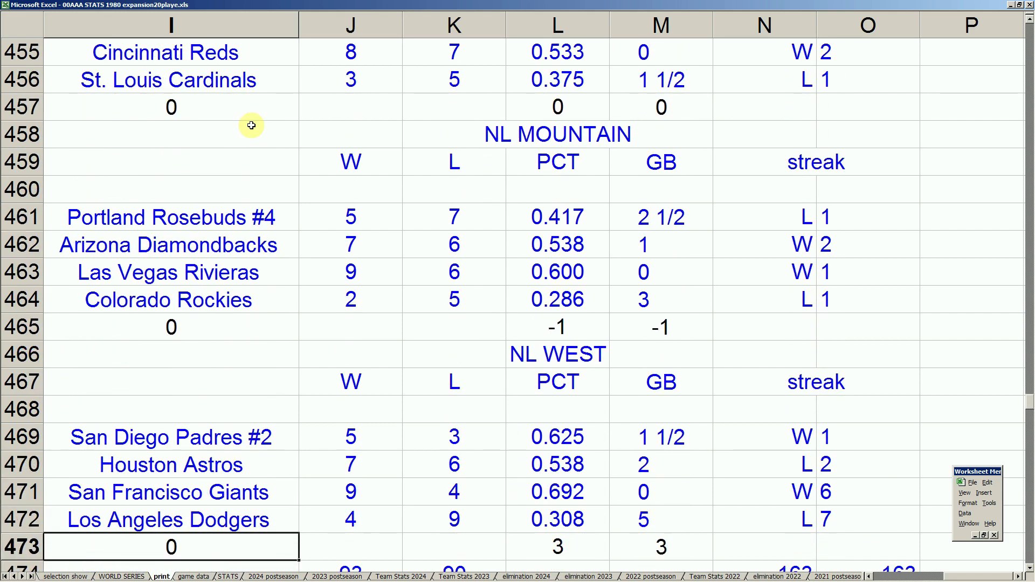
pyautogui.press('Up')
pyautogui.press('Up')
pyautogui.press('Right')
pyautogui.press('Right')
pyautogui.press('Right')
pyautogui.press('Right')
pyautogui.press('Left')
pyautogui.press('Left')
pyautogui.press('Left')
pyautogui.press('Left')
# Compare the NL Central records, checking the Cardinals' wins and the Reds' winning streak.
pyautogui.press('Up')
pyautogui.press('Up')
pyautogui.press('Up')
pyautogui.press('Up')
pyautogui.press('Up')
pyautogui.press('Up')
pyautogui.press('Up')
pyautogui.press('Up')
pyautogui.press('Up')
pyautogui.press('Up')
pyautogui.press('Up')
pyautogui.press('Up')
pyautogui.press('Up')
pyautogui.press('Up')
pyautogui.press('Up')
pyautogui.press('Up')
pyautogui.press('Up')
pyautogui.press('Up')
pyautogui.press('Up')
pyautogui.press('Up')
pyautogui.press('Up')
pyautogui.press('Up')
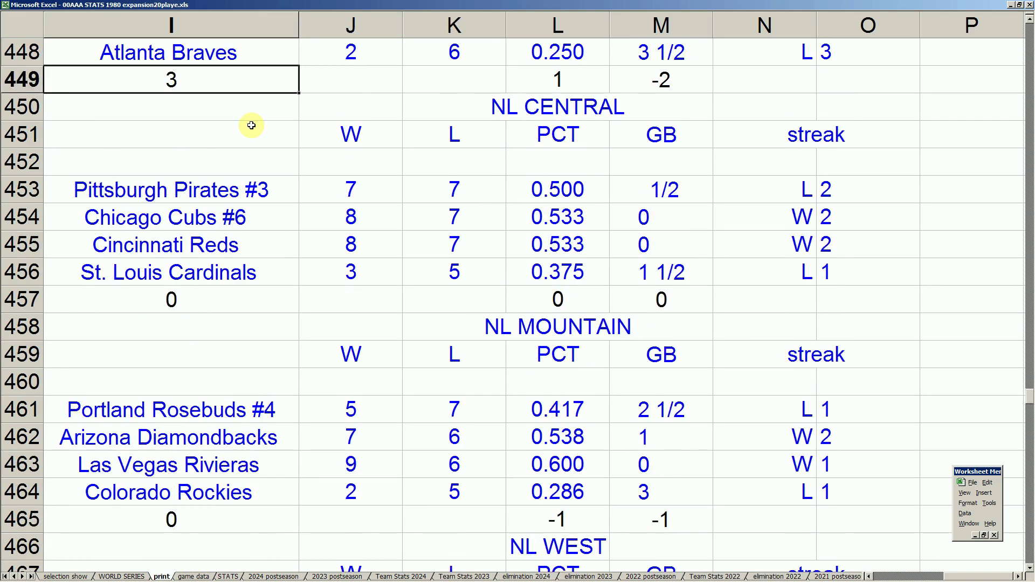
pyautogui.press('Down')
pyautogui.press('Down')
pyautogui.press('Down')
pyautogui.press('Down')
pyautogui.press('Down')
pyautogui.press('Down')
pyautogui.press('Up')
pyautogui.press('Up')
pyautogui.press('Down')
pyautogui.press('Down')
pyautogui.press('Down')
pyautogui.press('Right')
pyautogui.press('Up')
pyautogui.press('Left')
pyautogui.press('Up')
pyautogui.press('Up')
pyautogui.press('Down')
pyautogui.press('Down')
pyautogui.press('Down')
pyautogui.press('Right')
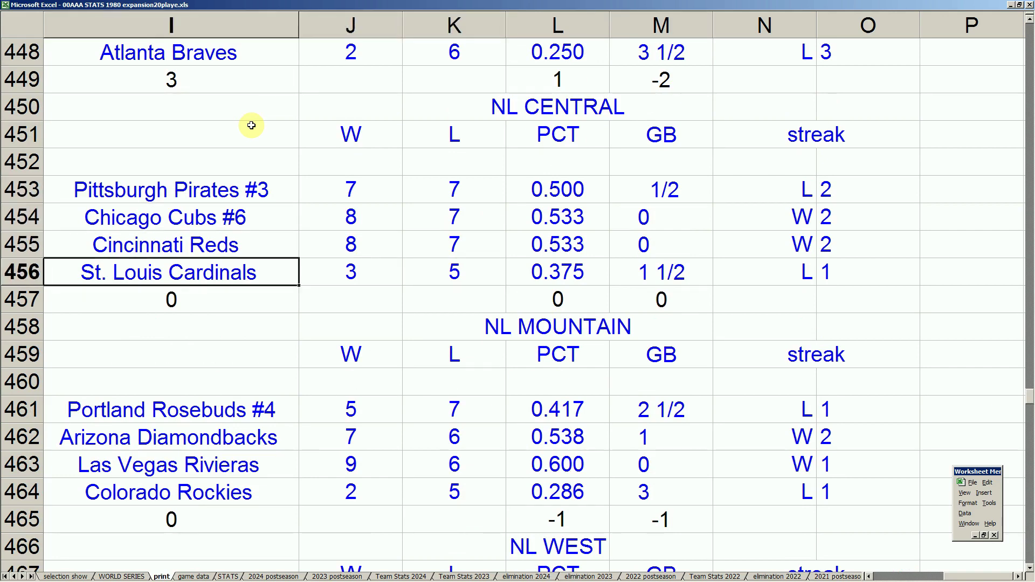
pyautogui.press('Up')
pyautogui.press('Left')
pyautogui.press('Left')
pyautogui.press('Right')
pyautogui.press('Right')
pyautogui.press('Right')
pyautogui.press('Right')
pyautogui.press('Right')
pyautogui.press('Right')
pyautogui.press('Right')
pyautogui.press('Right')
pyautogui.press('Left')
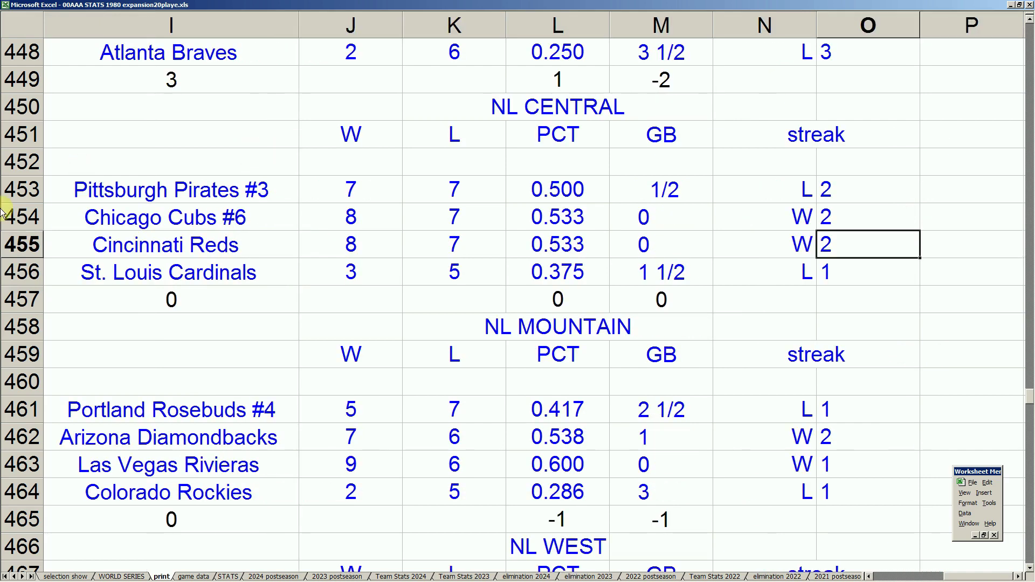
# Switch back to the Game 164 scoresheet in 00AAAGAME005.xls.
pyautogui.moveTo(105, 576)
pyautogui.click(224, 575)
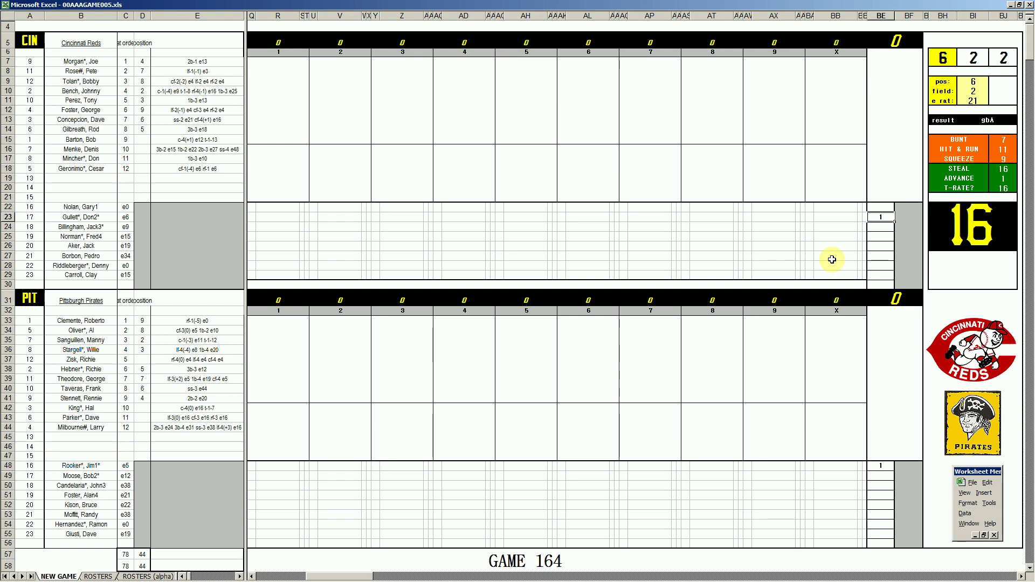
# Record the Reds' first inning: gbC, #63 and #33 for the first three batters.
pyautogui.click(277, 62)
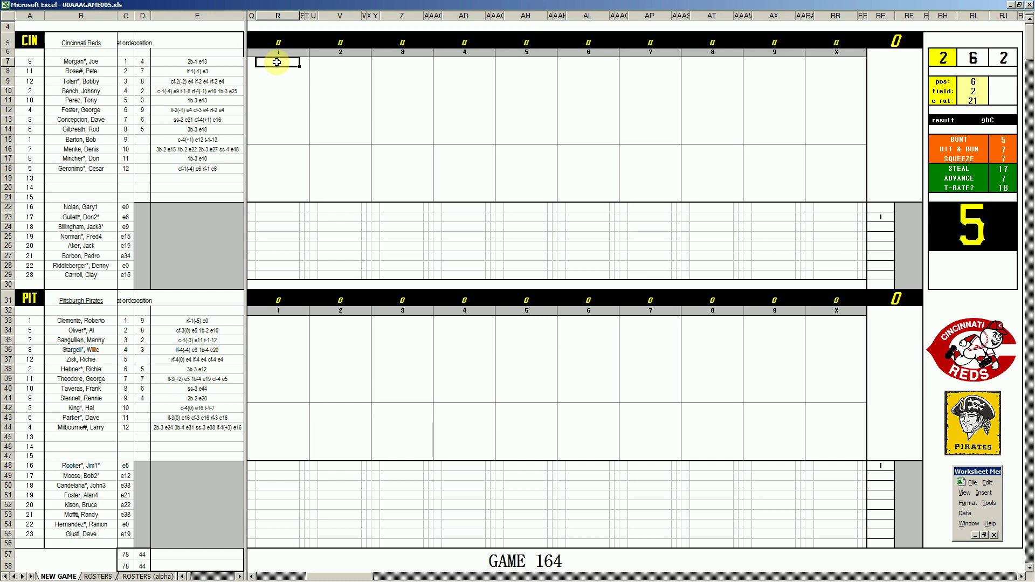
pyautogui.write('gbC')
pyautogui.press('Return')
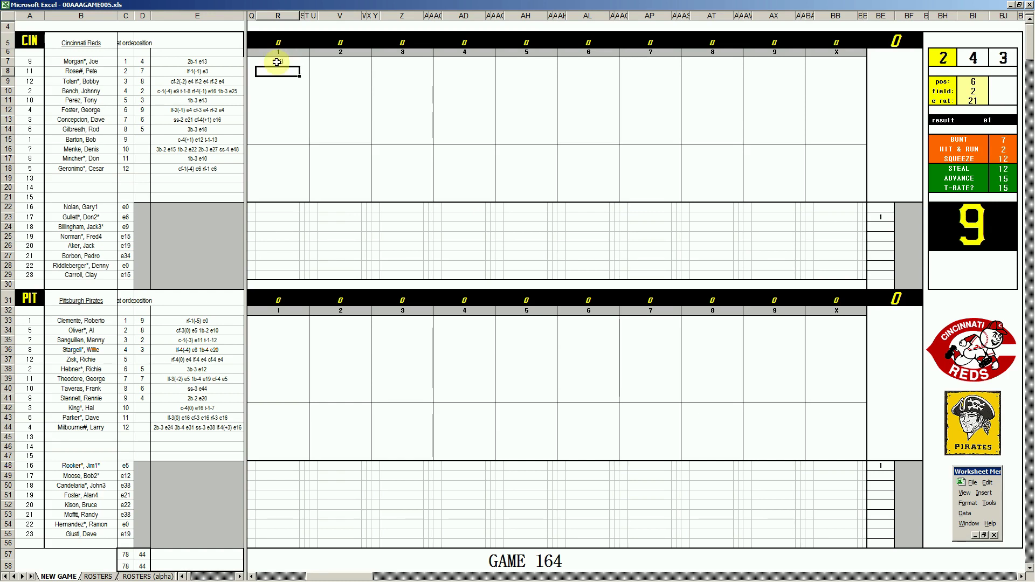
pyautogui.write('#63')
pyautogui.press('Return')
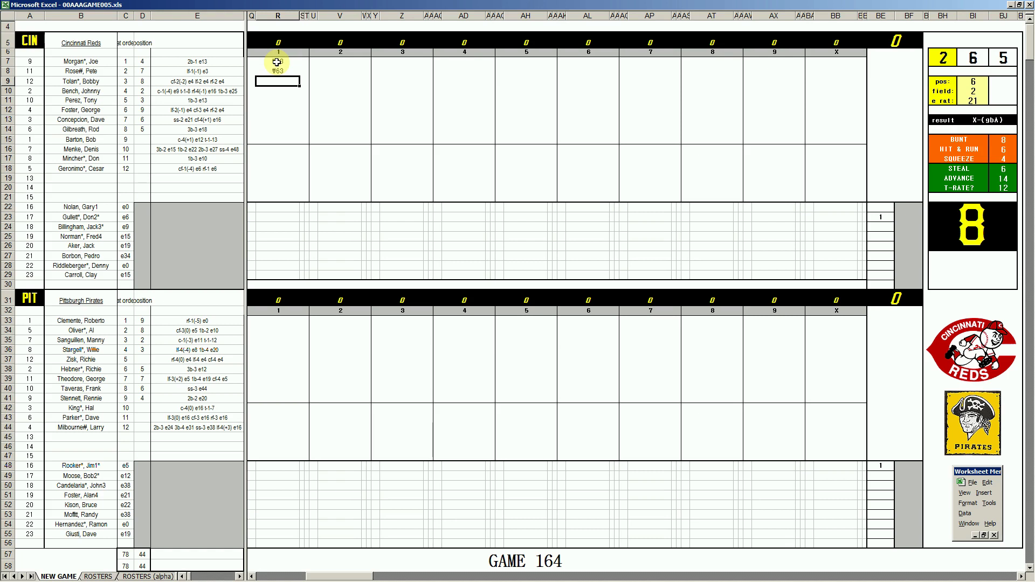
pyautogui.write('#33')
pyautogui.click(286, 321)
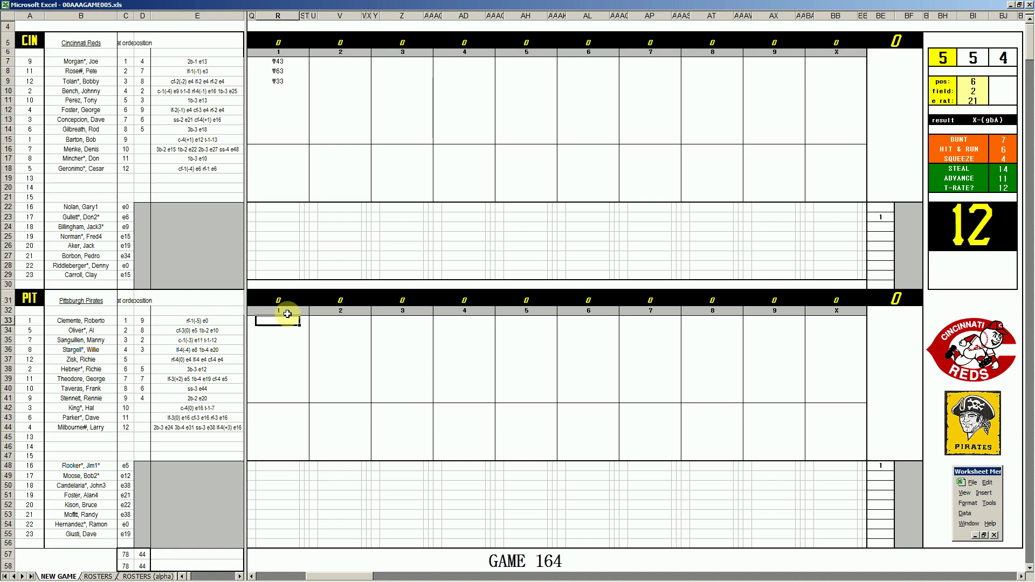
# Record #63 and #43 for the Pirates' first two batters in the first inning.
pyautogui.click(288, 314)
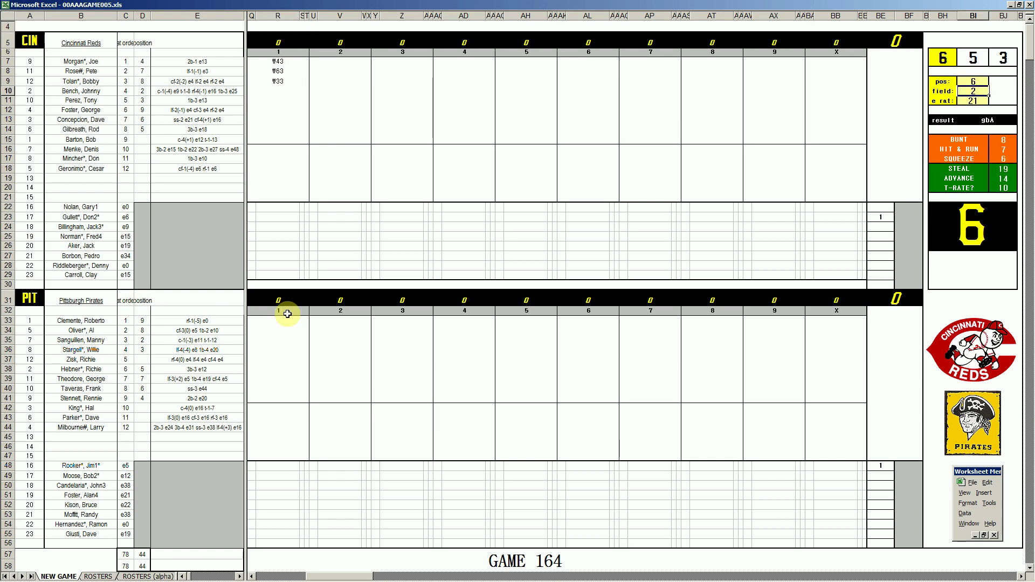
pyautogui.click(287, 321)
pyautogui.write('#63')
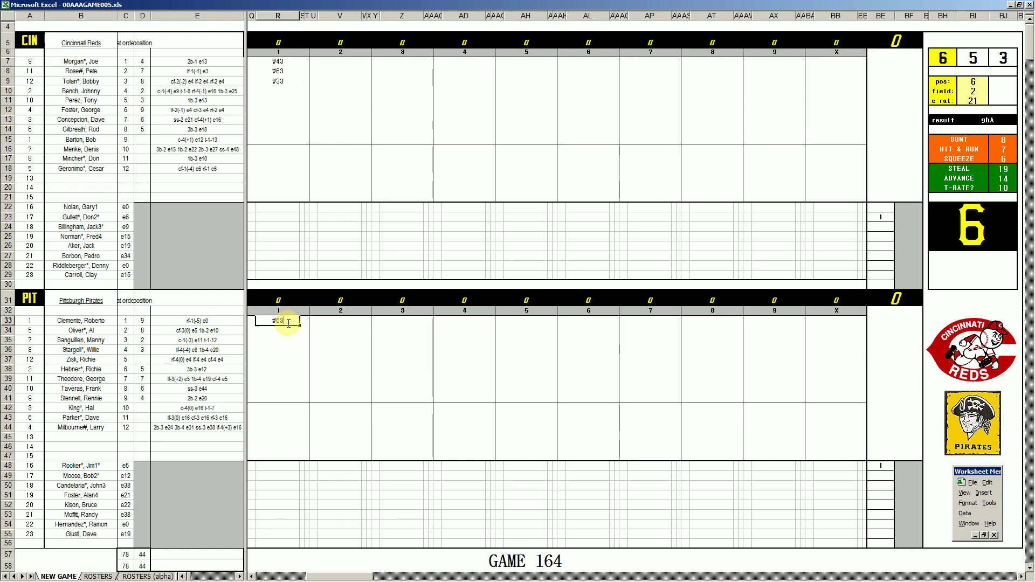
pyautogui.press('Return')
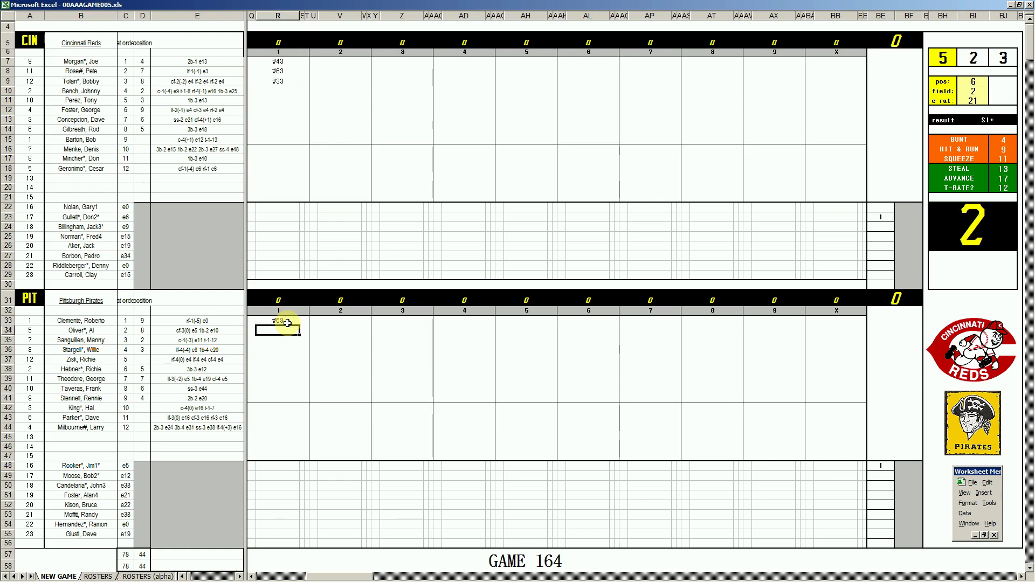
pyautogui.click(288, 323)
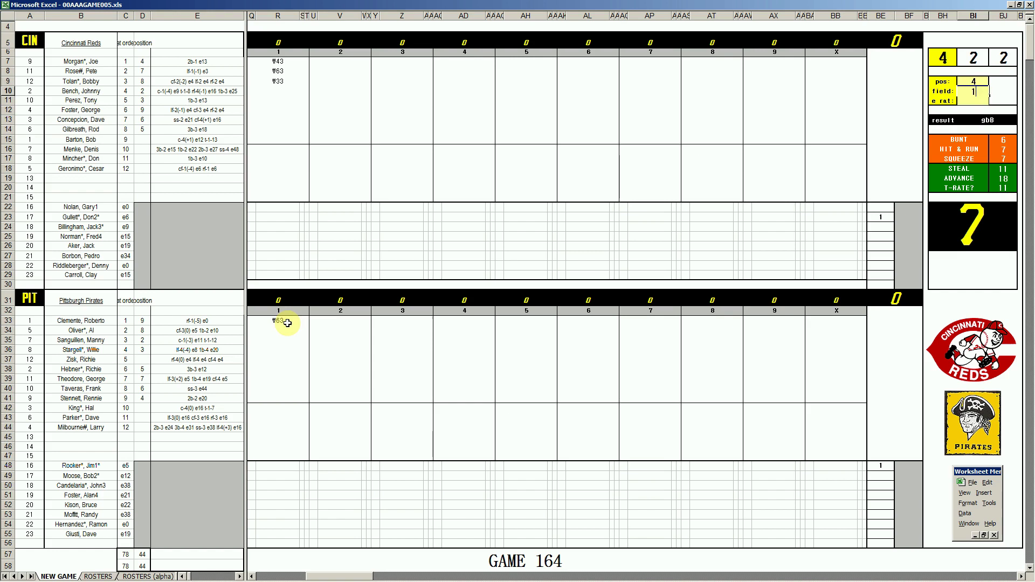
pyautogui.click(272, 330)
pyautogui.write('#43')
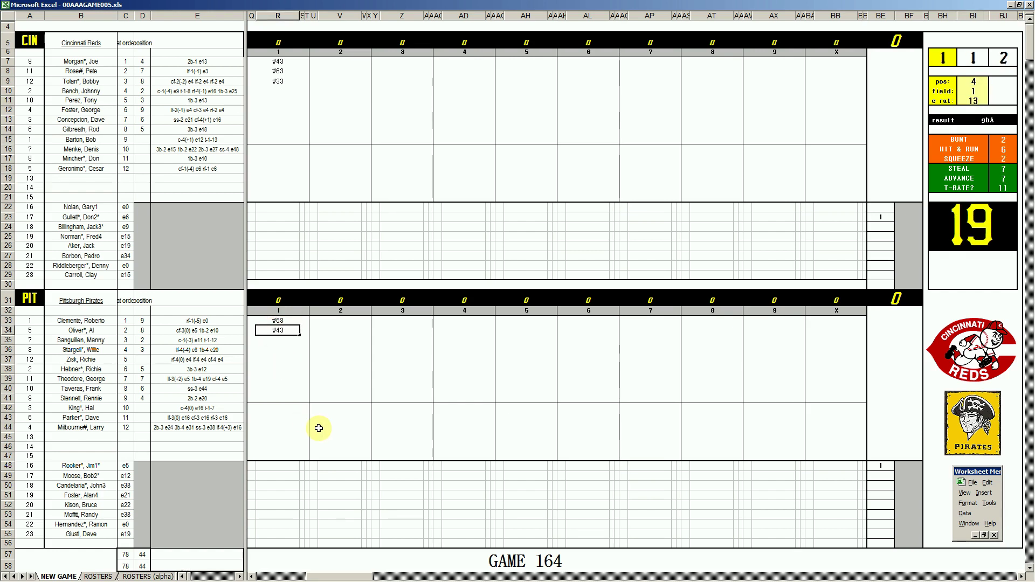
pyautogui.press('Return')
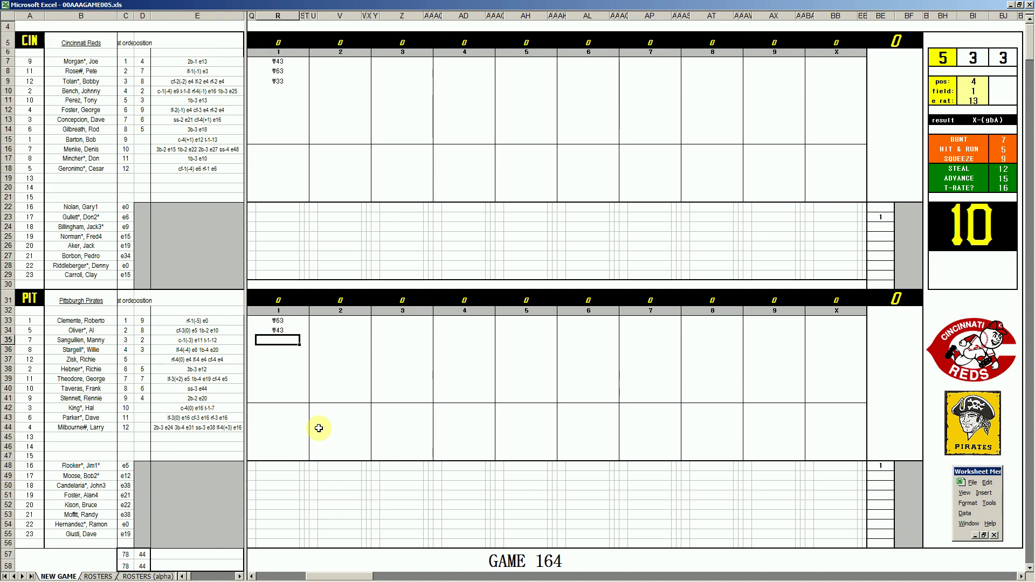
# Record a 1 for the next Reds batter in the second inning, then set pos 3, field 4, e rat 20.
pyautogui.write('k')
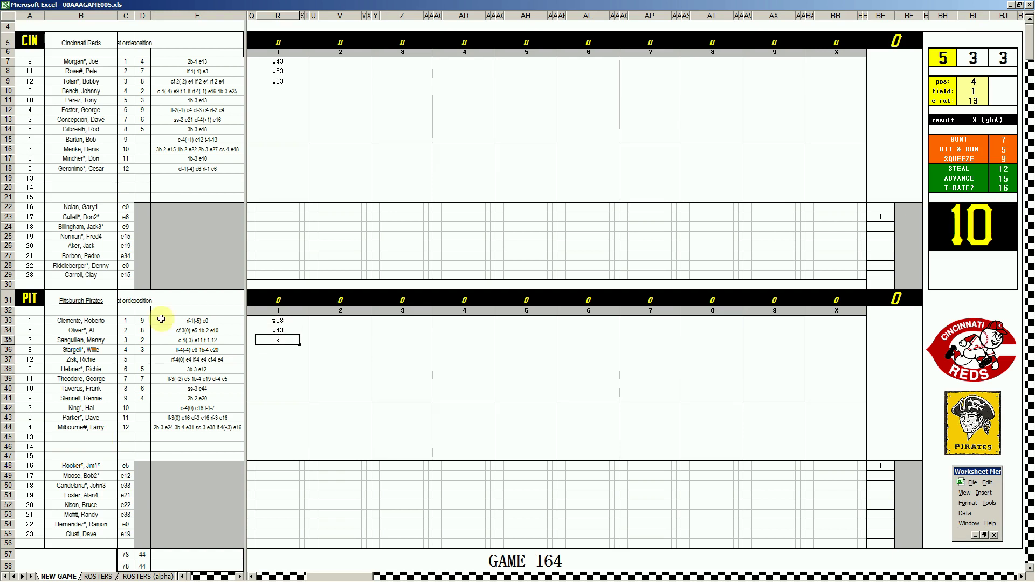
pyautogui.click(323, 90)
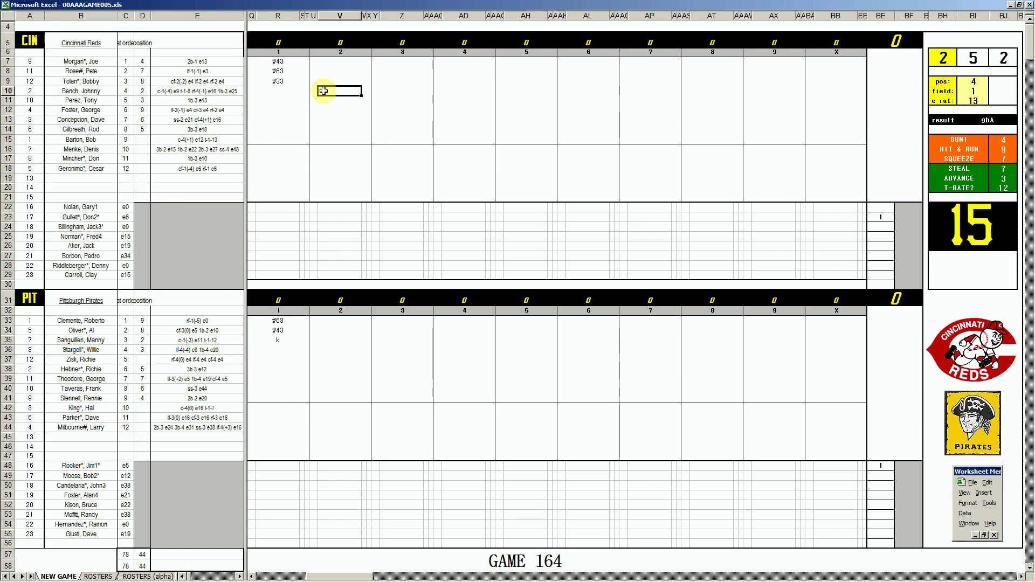
pyautogui.write('1')
pyautogui.press('Return')
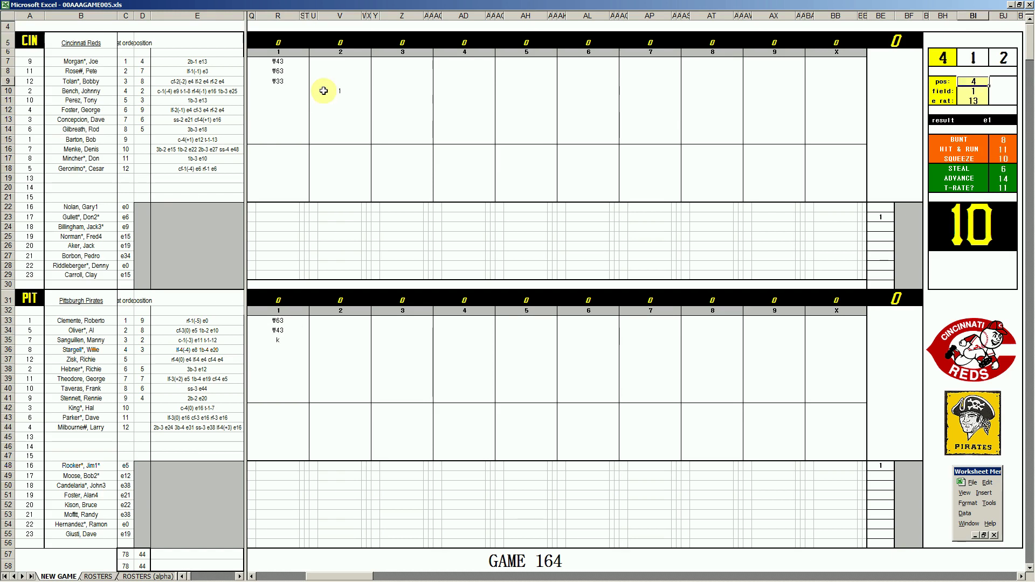
pyautogui.write('3')
pyautogui.press('Return')
pyautogui.write('4')
pyautogui.press('Return')
pyautogui.write('20')
pyautogui.press('Return')
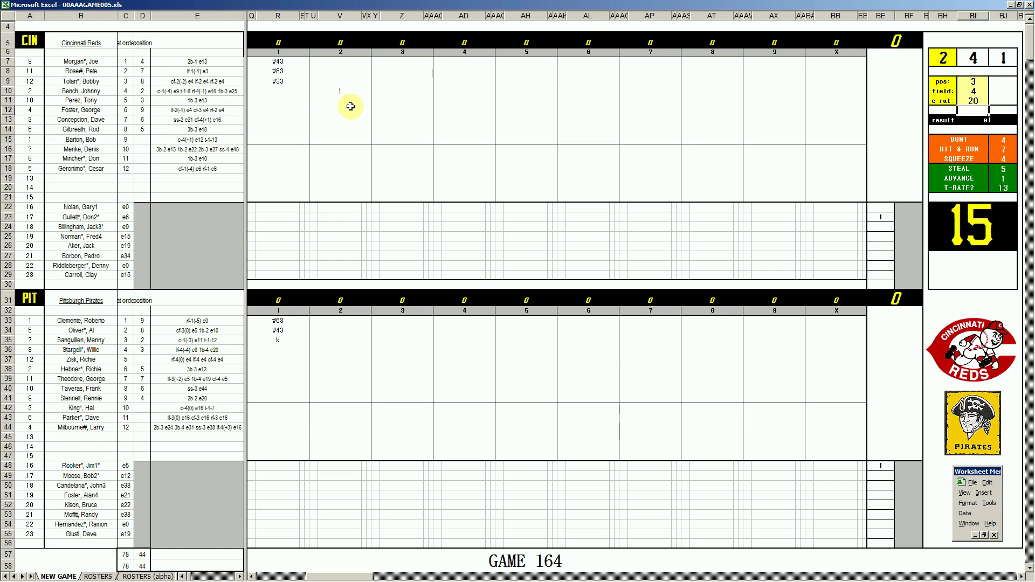
# Enter e3 and ₩543 for the following Reds batters in the second inning.
pyautogui.click(345, 101)
pyautogui.write('e3')
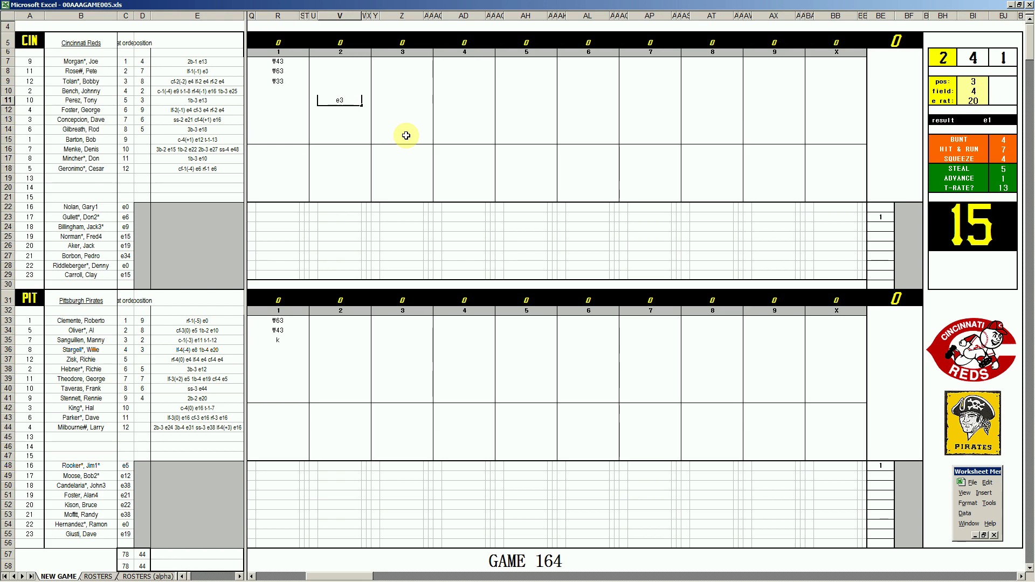
pyautogui.press('Return')
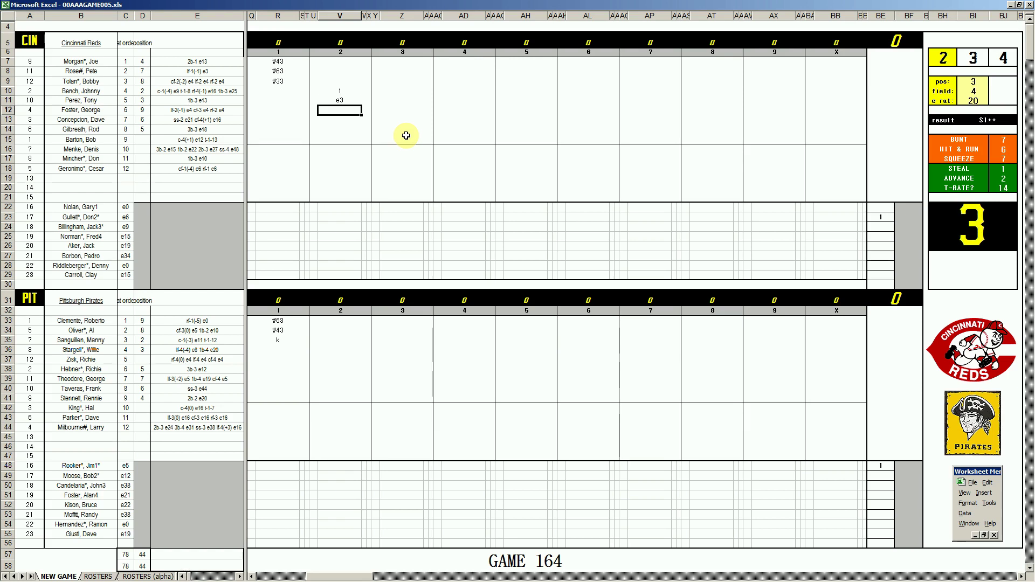
pyautogui.write('\\543')
pyautogui.press('Return')
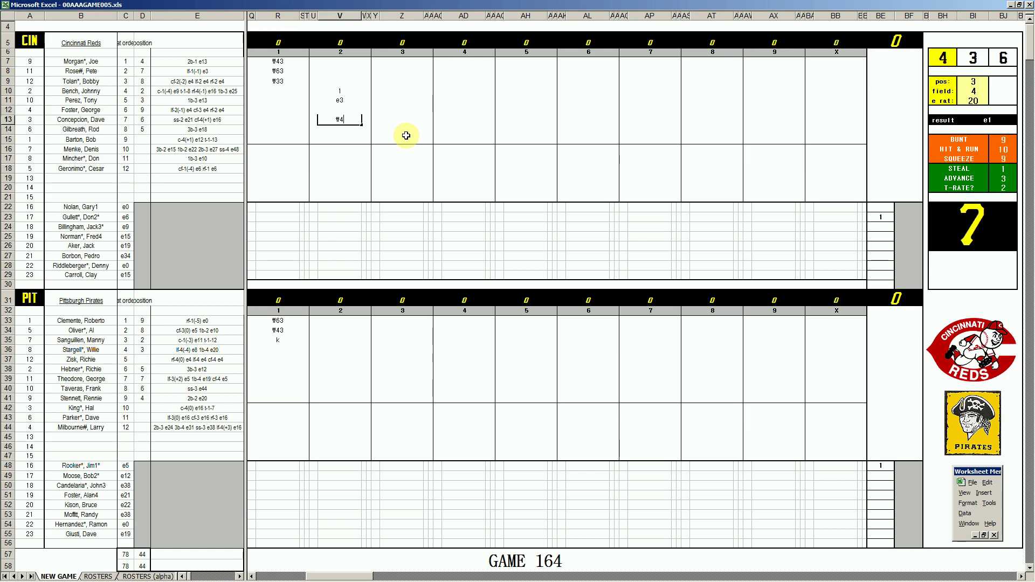
# Enter 2 and 2 for the first Pirates batters in the second inning and mark a run scored.
pyautogui.click(331, 347)
pyautogui.click(332, 347)
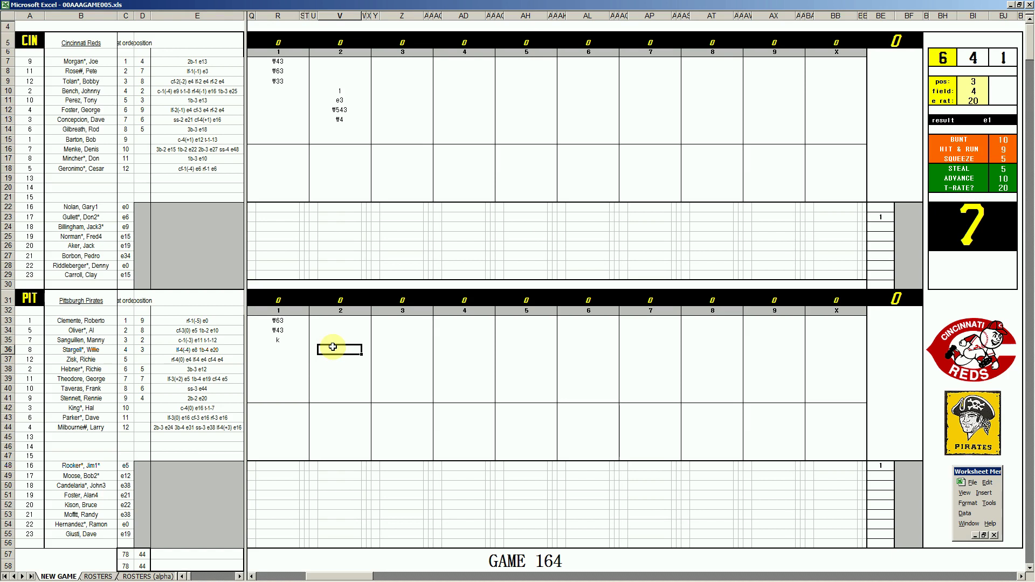
pyautogui.write('2')
pyautogui.press('Return')
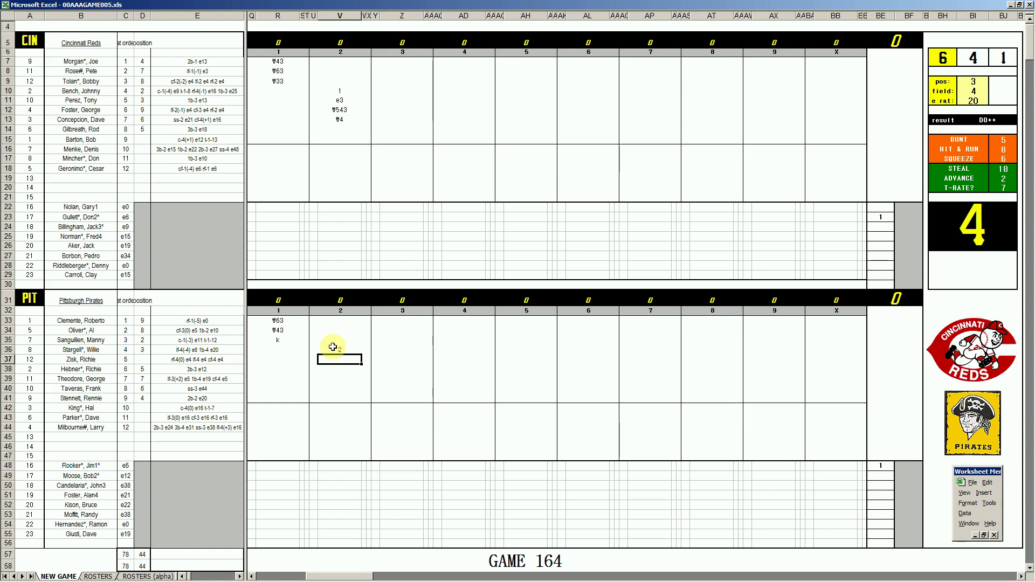
pyautogui.write('2')
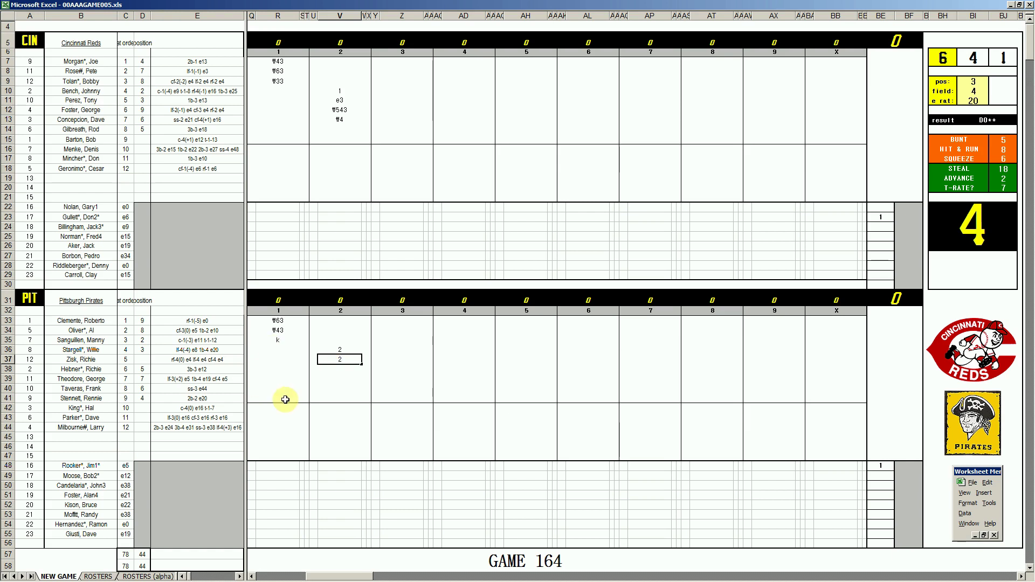
pyautogui.press('Return')
pyautogui.write('1')
pyautogui.press('Tab')
pyautogui.press('Down')
pyautogui.press('Down')
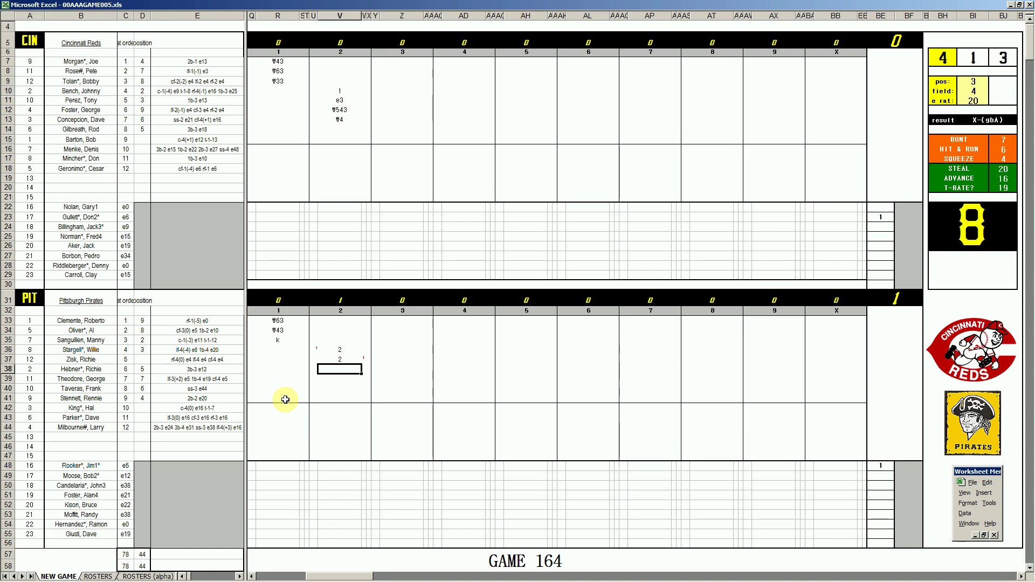
# Set the dice panel to pos 5, field 3, e rat 18.
pyautogui.hotkey('ctrl', 'Home')
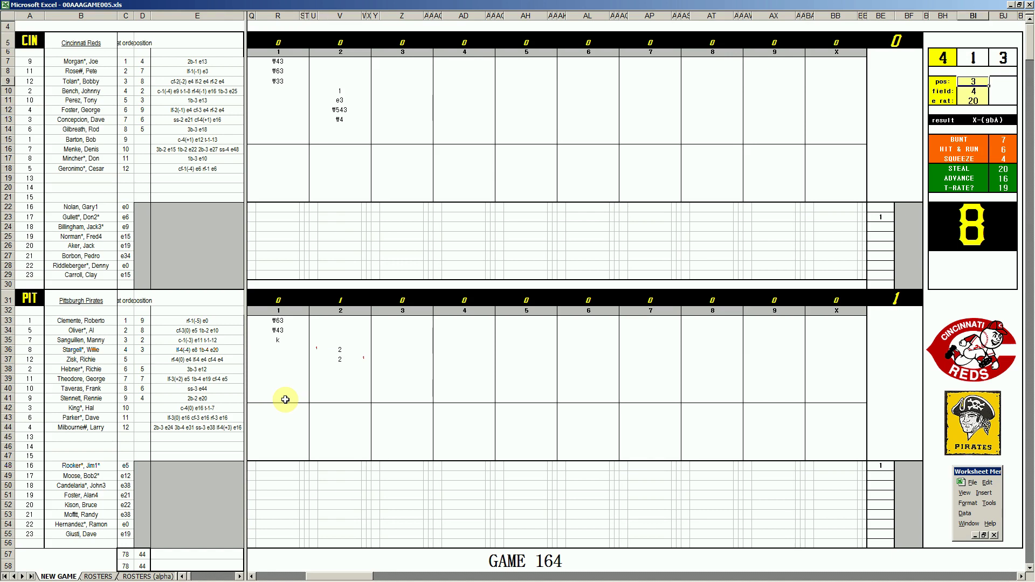
pyautogui.write('5')
pyautogui.press('Return')
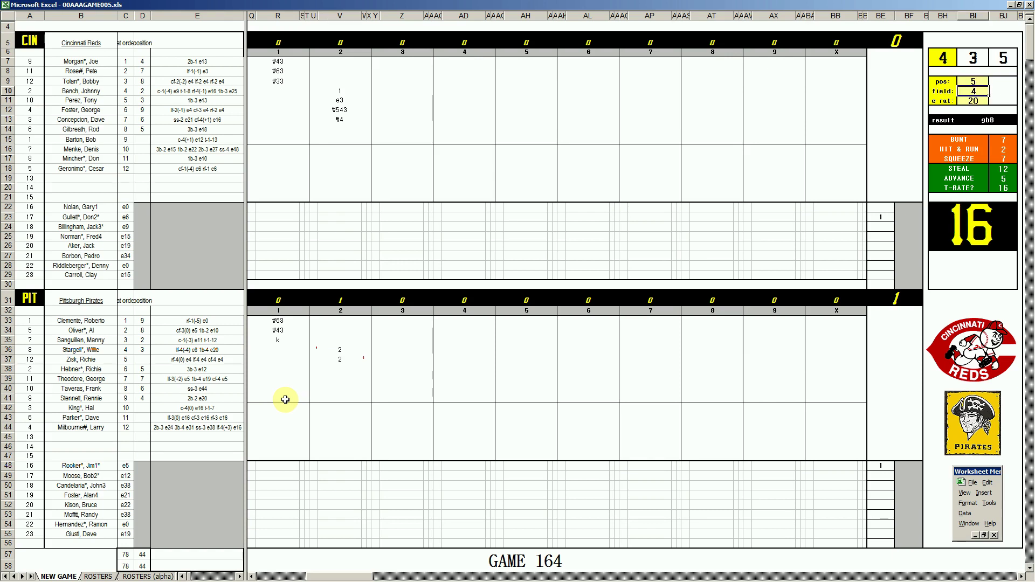
pyautogui.write('3')
pyautogui.press('Return')
pyautogui.write('18')
pyautogui.press('Return')
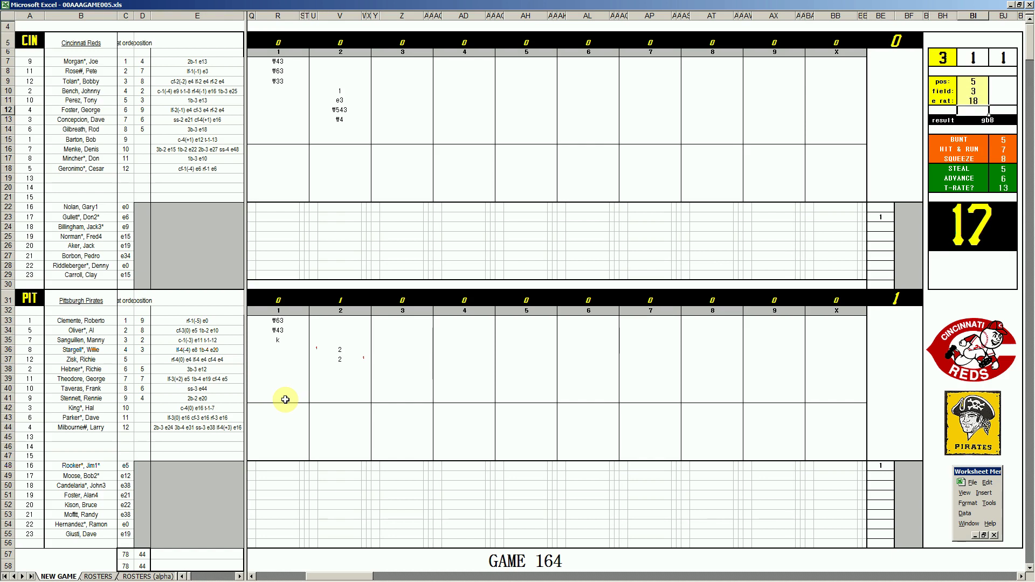
# Enter ₩53, ₩8 and 1 for the next Pirates batters, then an r in the reserves row.
pyautogui.click(341, 367)
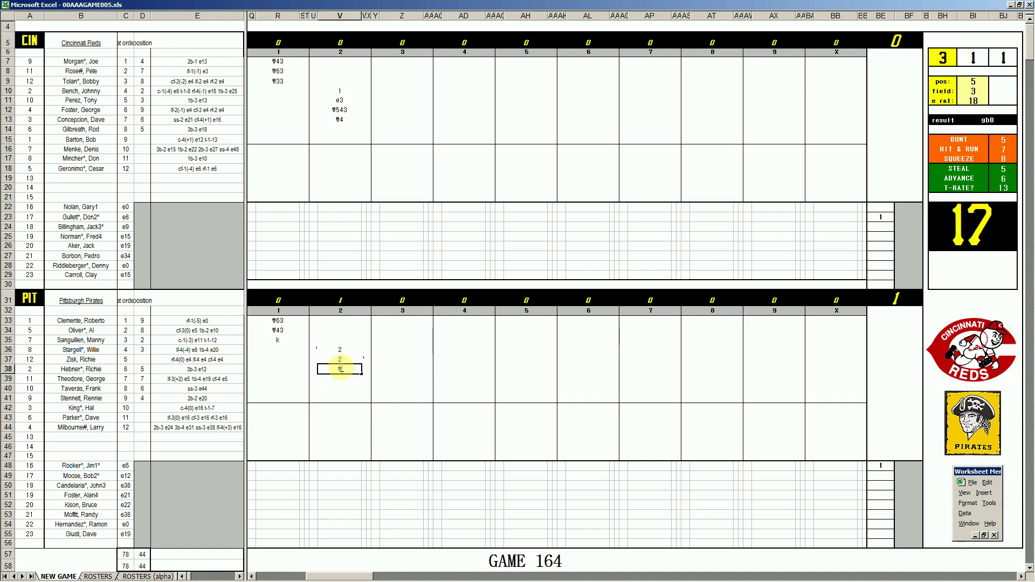
pyautogui.write('#53')
pyautogui.press('Return')
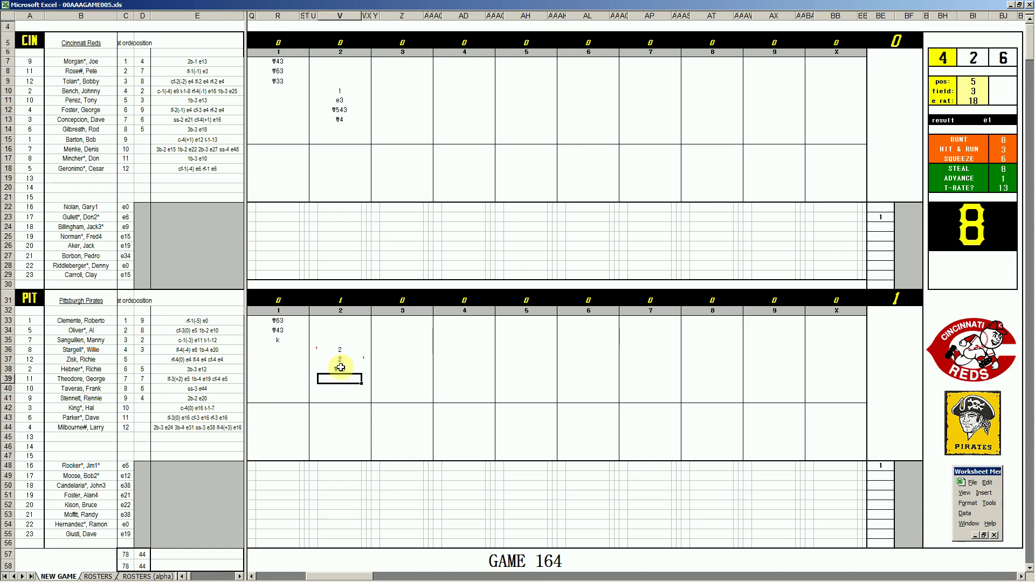
pyautogui.write('#8')
pyautogui.press('Return')
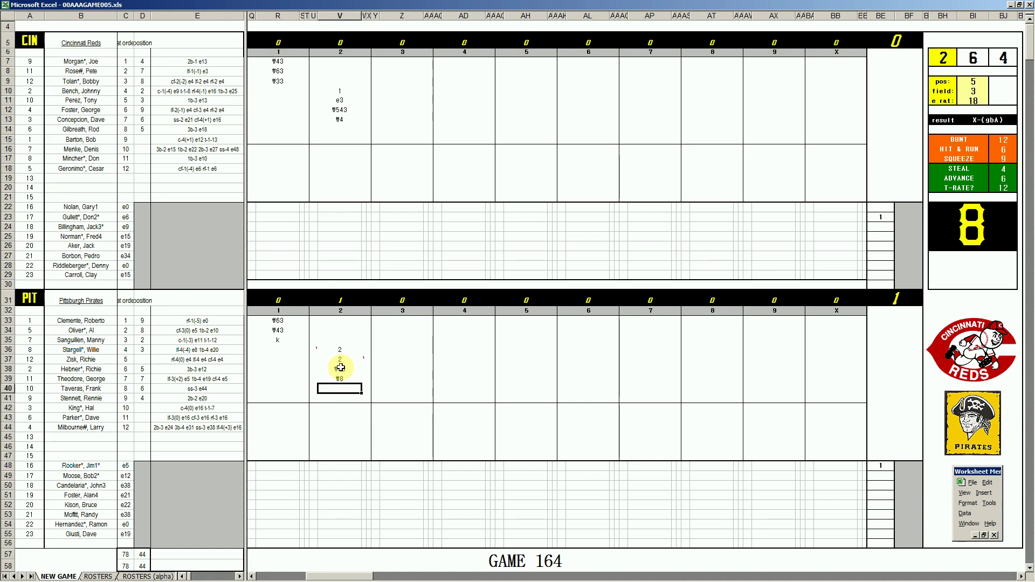
pyautogui.write('1')
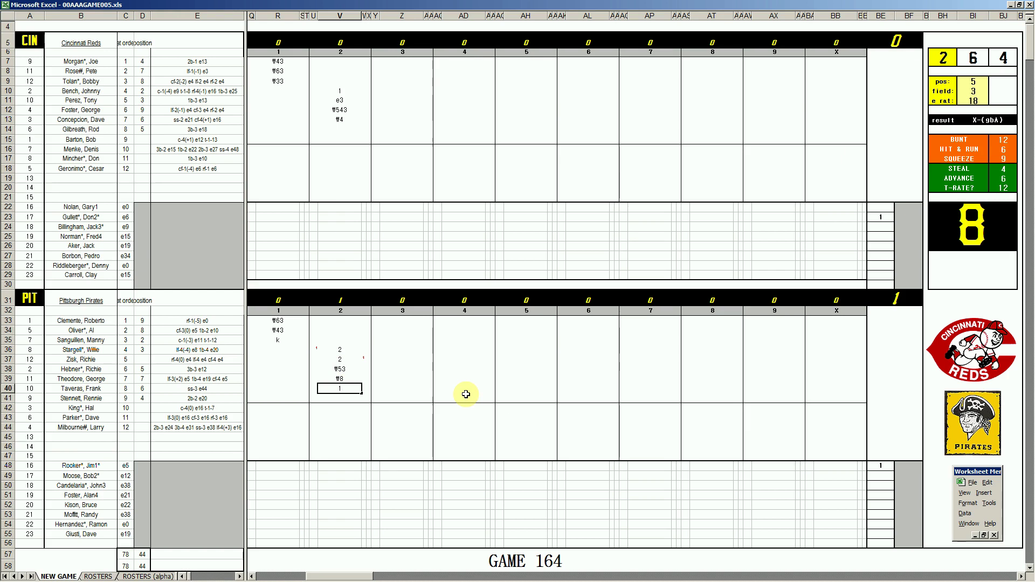
pyautogui.press('Return')
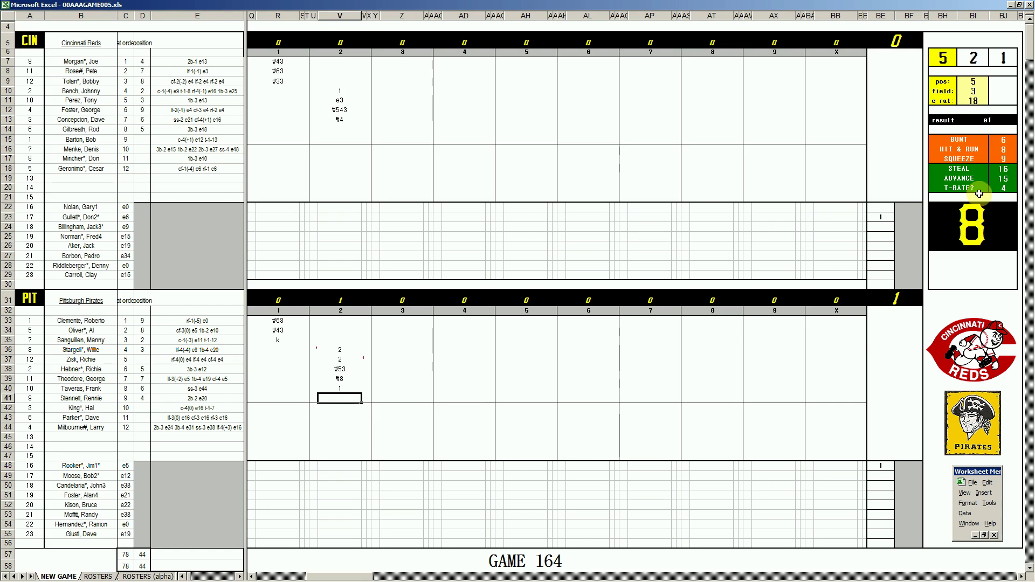
pyautogui.press('Down')
pyautogui.press('Down')
pyautogui.press('Down')
pyautogui.press('Down')
pyautogui.press('Down')
pyautogui.press('Down')
pyautogui.press('Down')
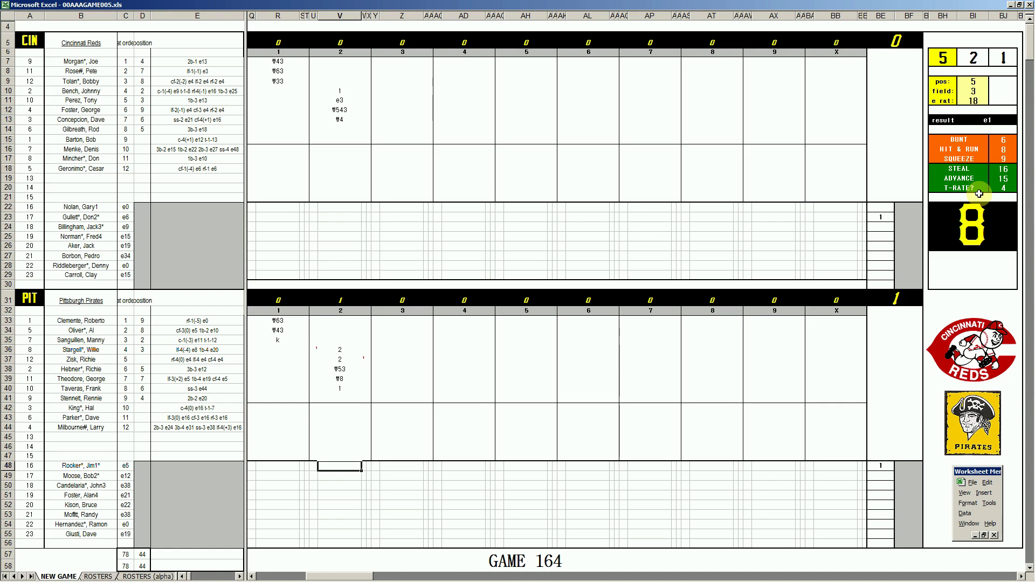
pyautogui.write('r')
# Set fielding position 4 and enter ₩43 and 1 in the Reds' third inning.
pyautogui.click(399, 129)
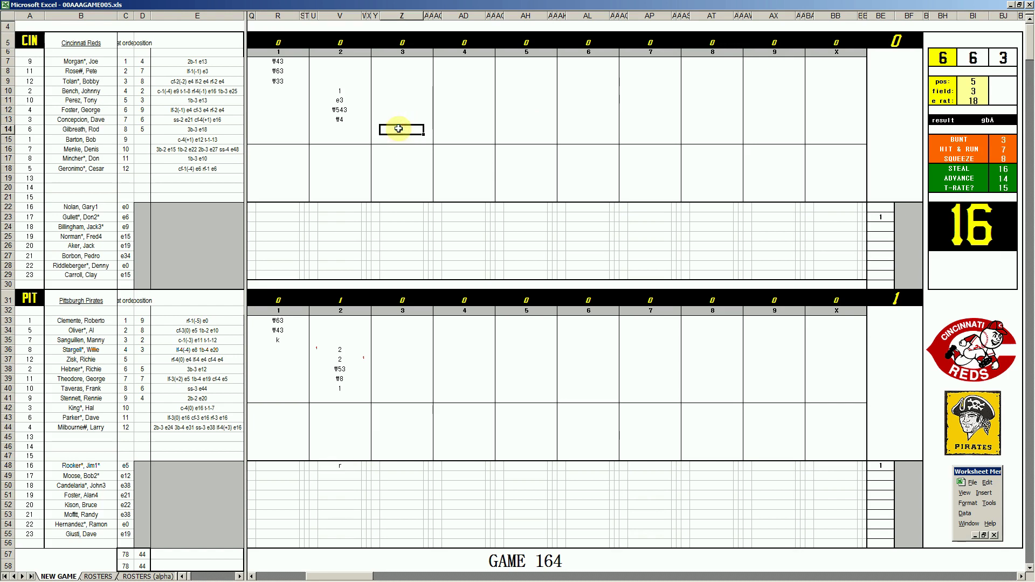
pyautogui.write('4')
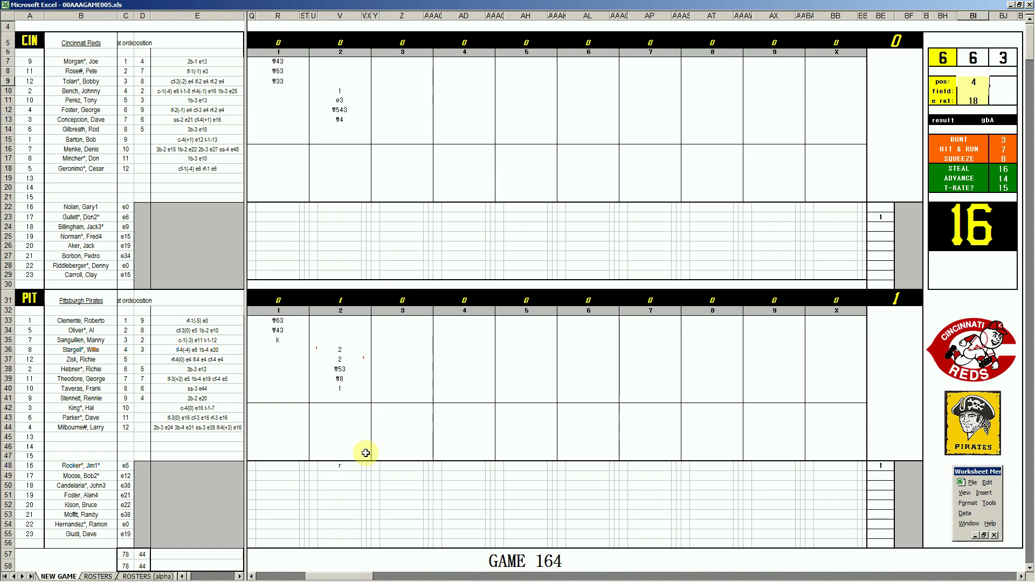
pyautogui.press('Return')
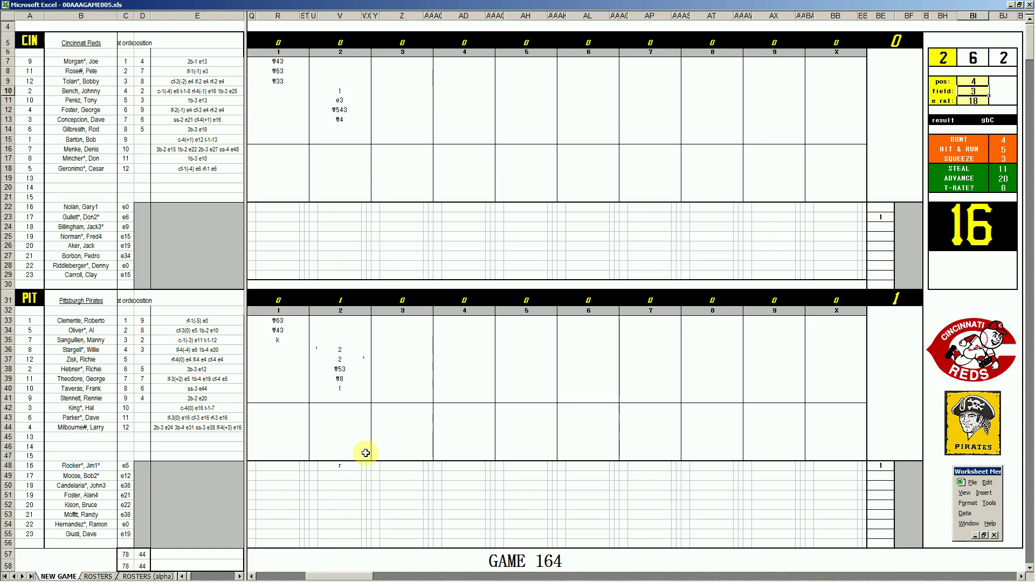
pyautogui.click(390, 127)
pyautogui.write('\\43')
pyautogui.press('Return')
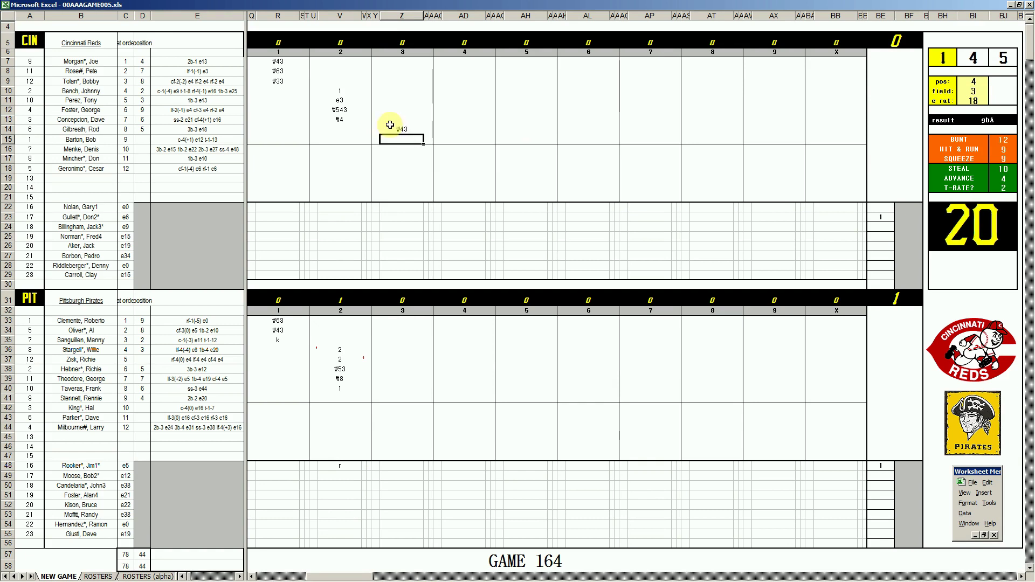
pyautogui.write('1')
pyautogui.press('Return')
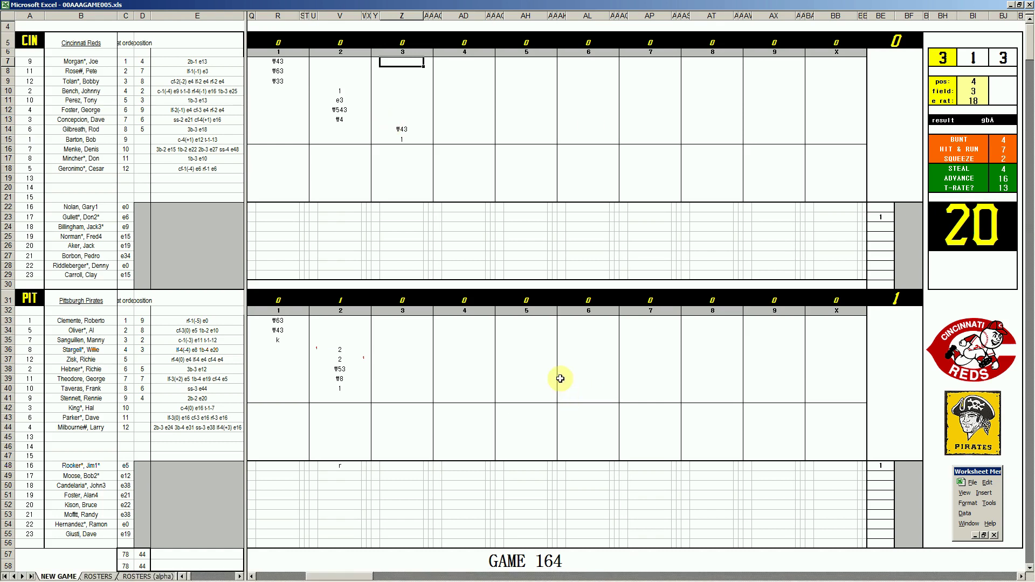
# Enter ₩36 for Morgan with a 2 beside it, then 8 for Rose and Tolan.
pyautogui.write('#36')
pyautogui.press('Return')
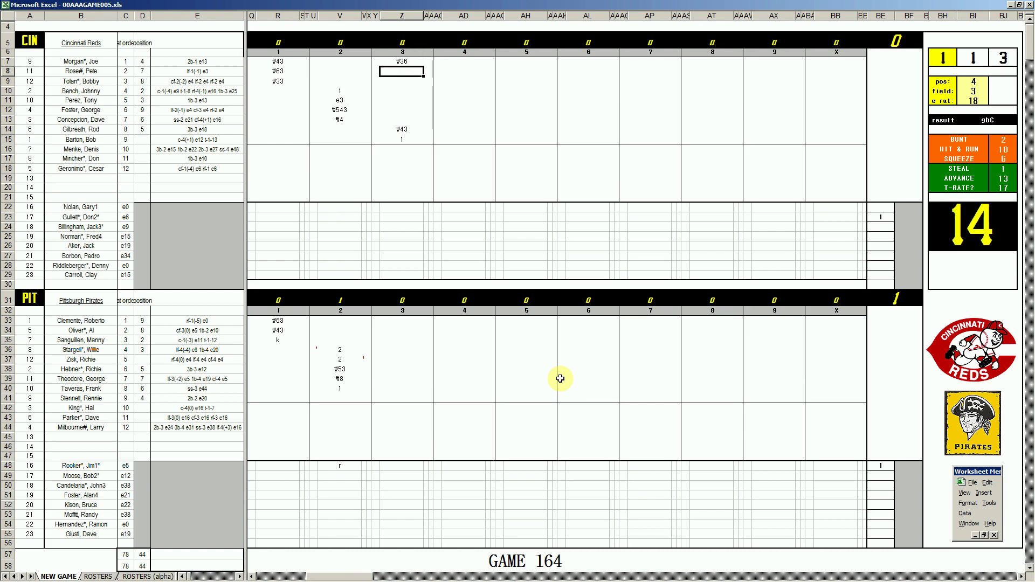
pyautogui.press('Up')
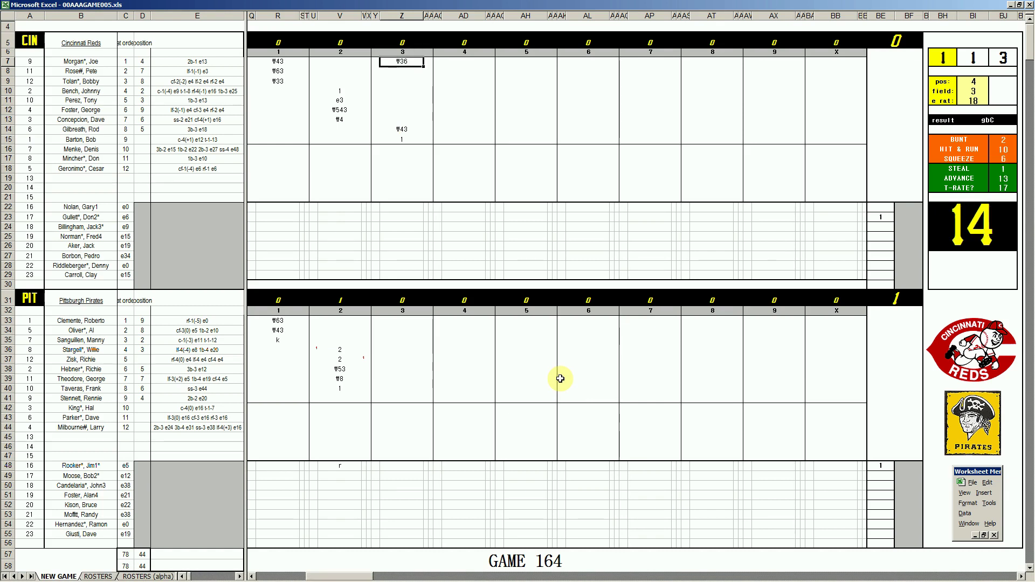
pyautogui.press('Tab')
pyautogui.write('2')
pyautogui.press('Return')
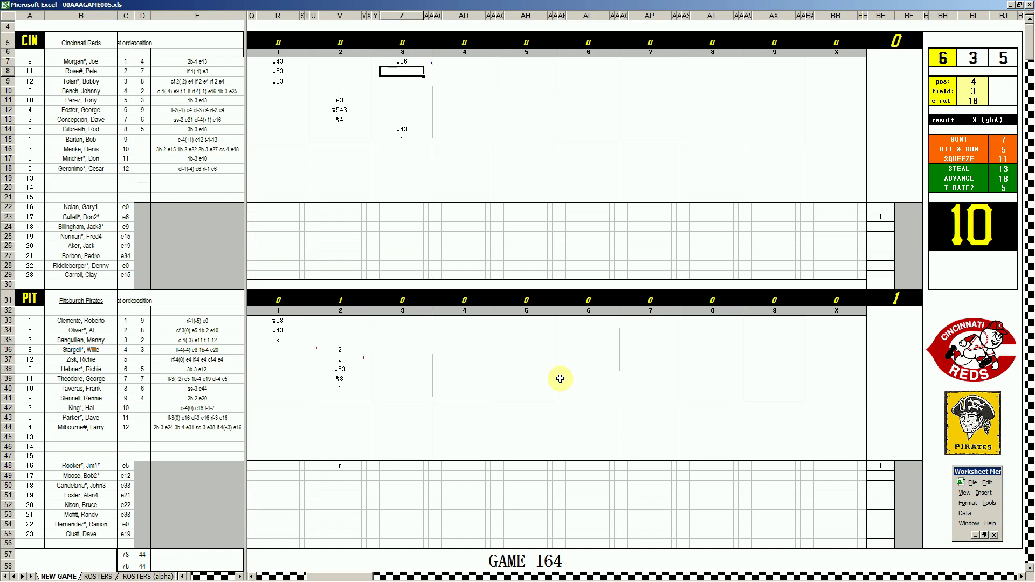
pyautogui.write('8')
pyautogui.press('Return')
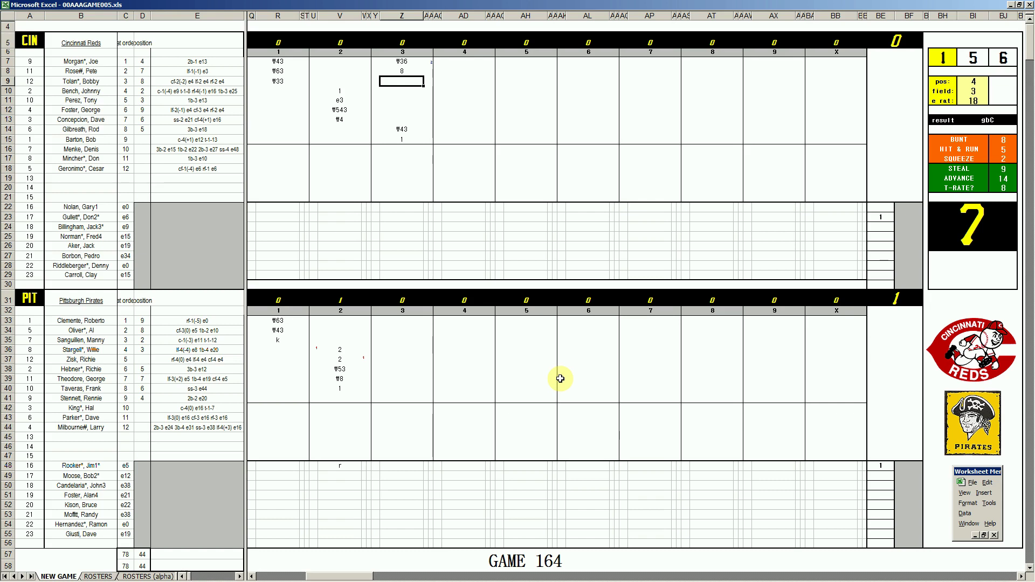
pyautogui.write('8')
# Give Bench a 4 and add run marks for Morgan, Rose, Tolan and Bench, scoring 4 runs.
pyautogui.press('Return')
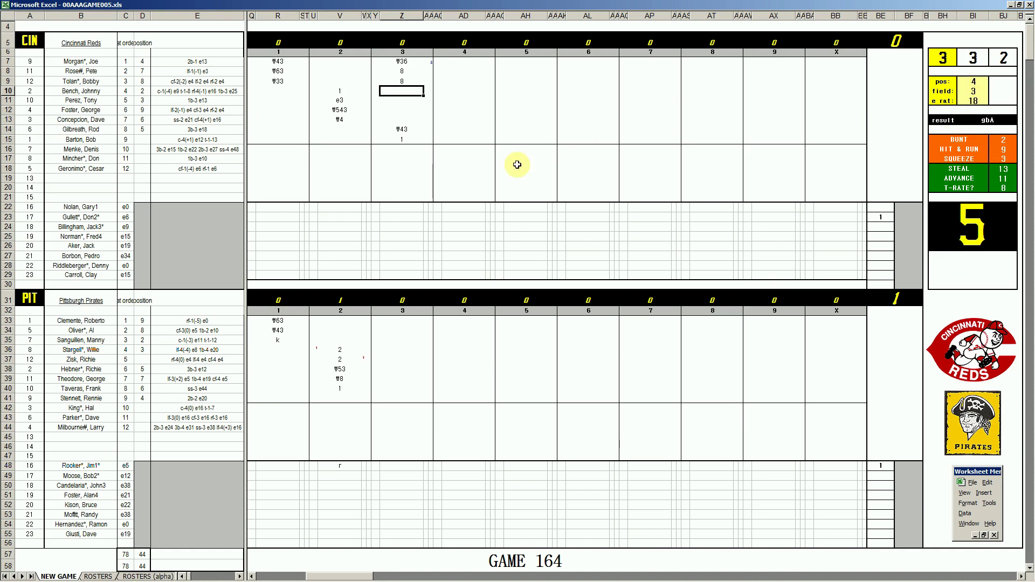
pyautogui.write('4')
pyautogui.press('Return')
pyautogui.press('Down')
pyautogui.press('Down')
pyautogui.press('Down')
pyautogui.press('Up')
pyautogui.press('Up')
pyautogui.press('Up')
pyautogui.press('Up')
pyautogui.press('Up')
pyautogui.press('Up')
pyautogui.press('Up')
pyautogui.write('1')
pyautogui.press('Return')
pyautogui.write('1')
pyautogui.press('Return')
pyautogui.write('1')
pyautogui.press('Return')
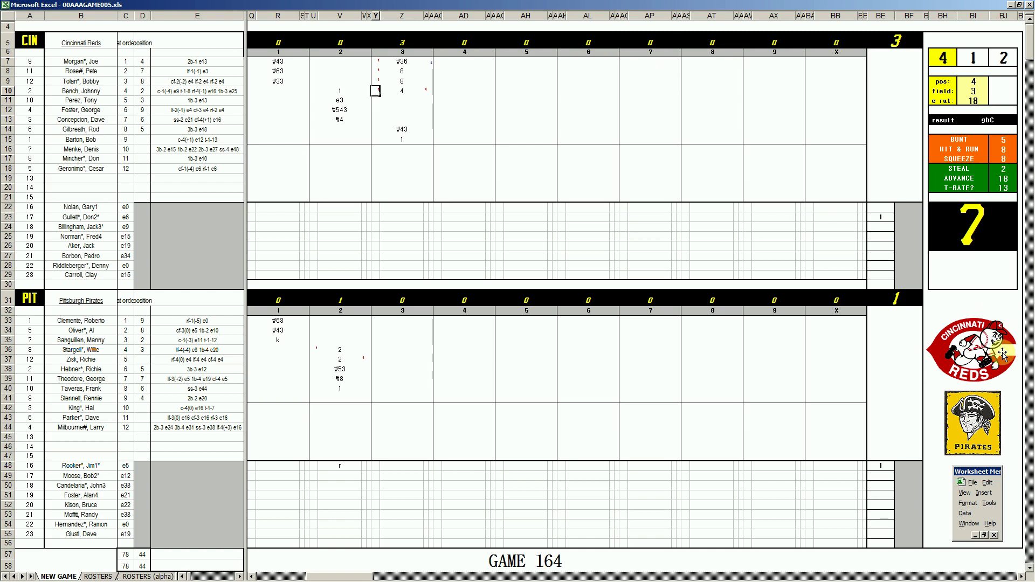
pyautogui.press('Return')
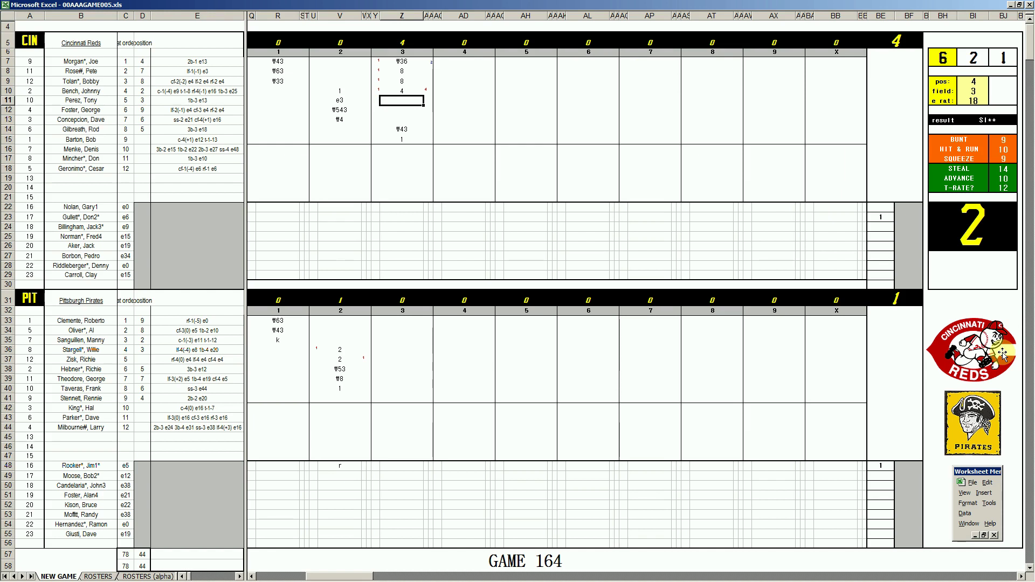
# Keep fielder position 4 and enter \43 for Perez in the third inning.
pyautogui.click(1003, 354)
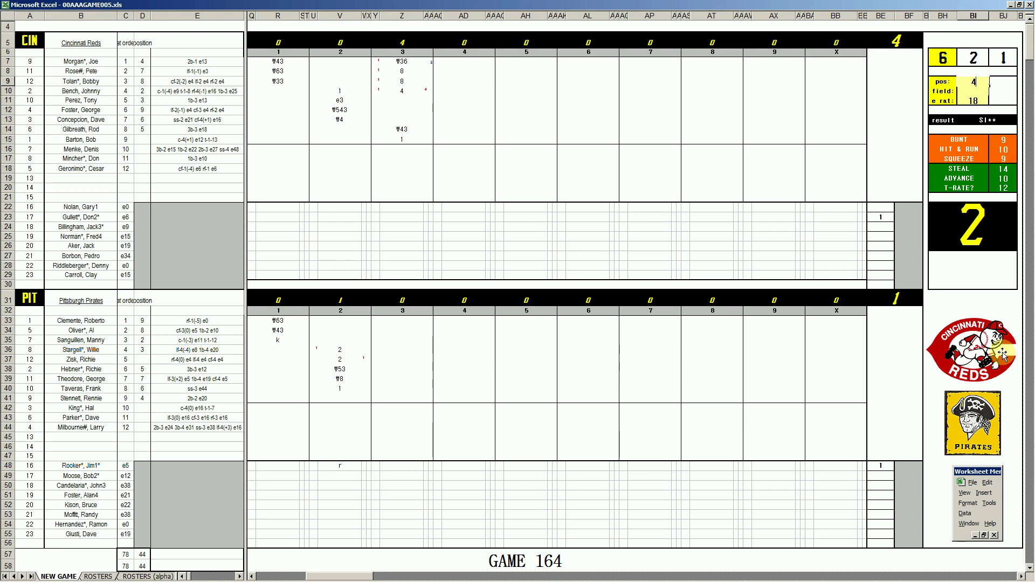
pyautogui.press('Return')
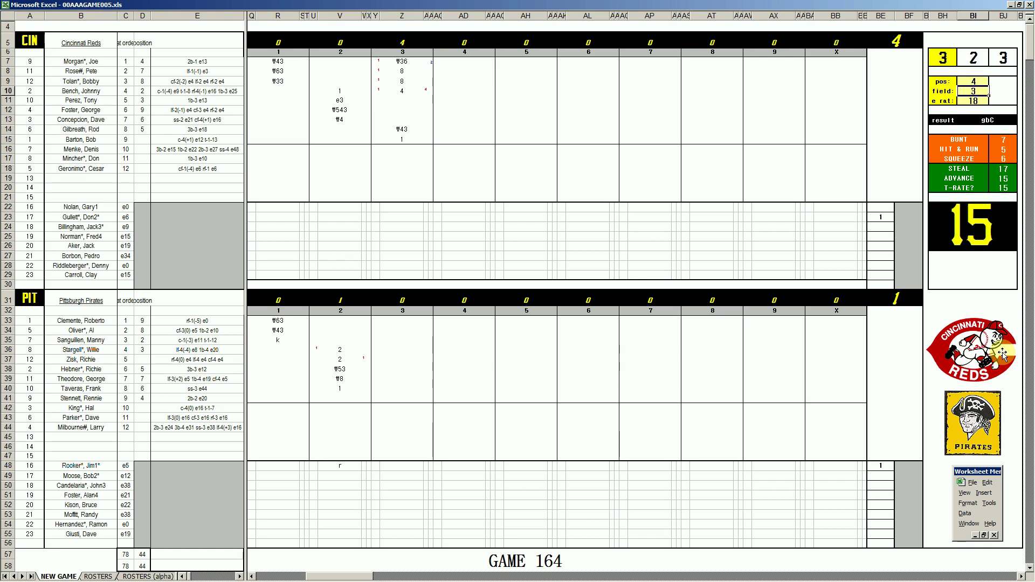
pyautogui.click(402, 101)
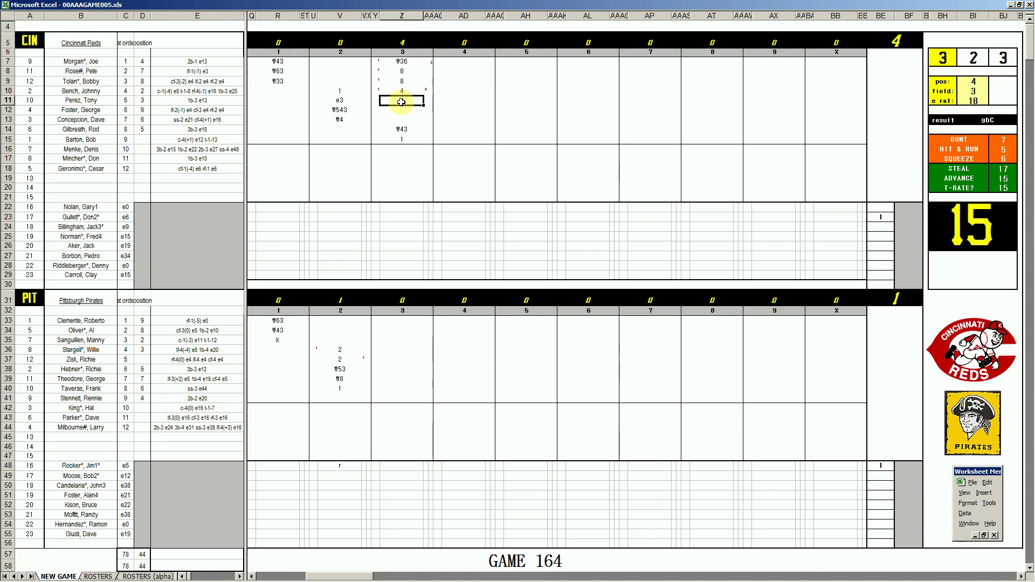
pyautogui.write('\\4')
pyautogui.write('3')
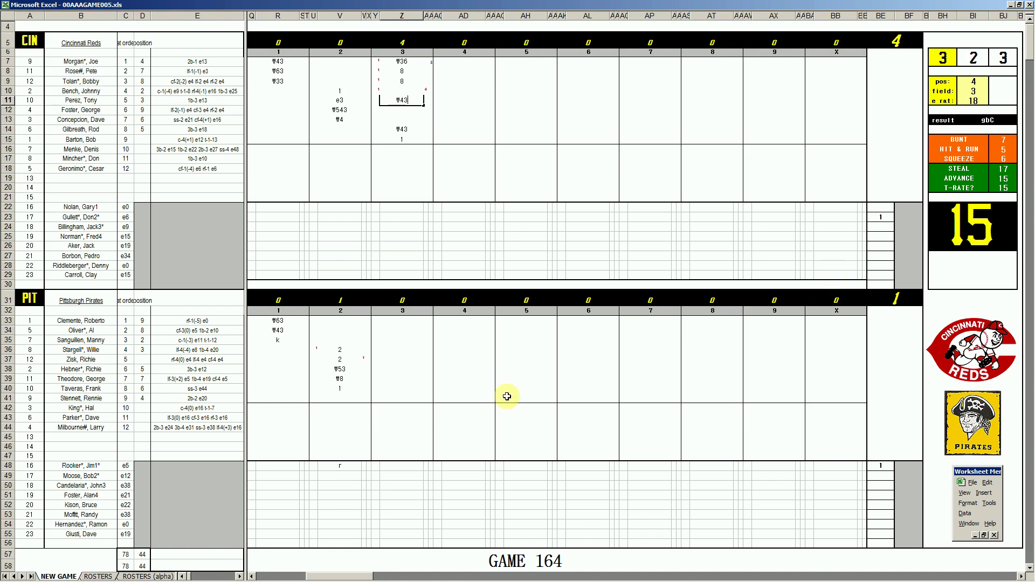
# Enter ₩7 for Stennett, 1 for Clemente and Oliver, and 2 for Sanguillen in the Pirates' third.
pyautogui.click(400, 398)
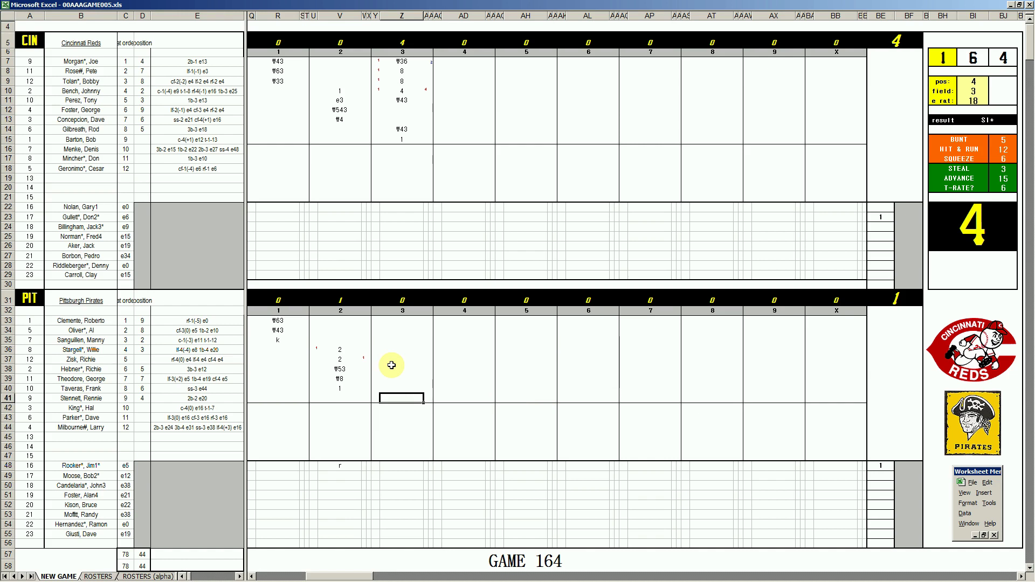
pyautogui.write('₩7')
pyautogui.press('Up')
pyautogui.press('Up')
pyautogui.press('Up')
pyautogui.press('Up')
pyautogui.press('Up')
pyautogui.press('Up')
pyautogui.press('Up')
pyautogui.press('Up')
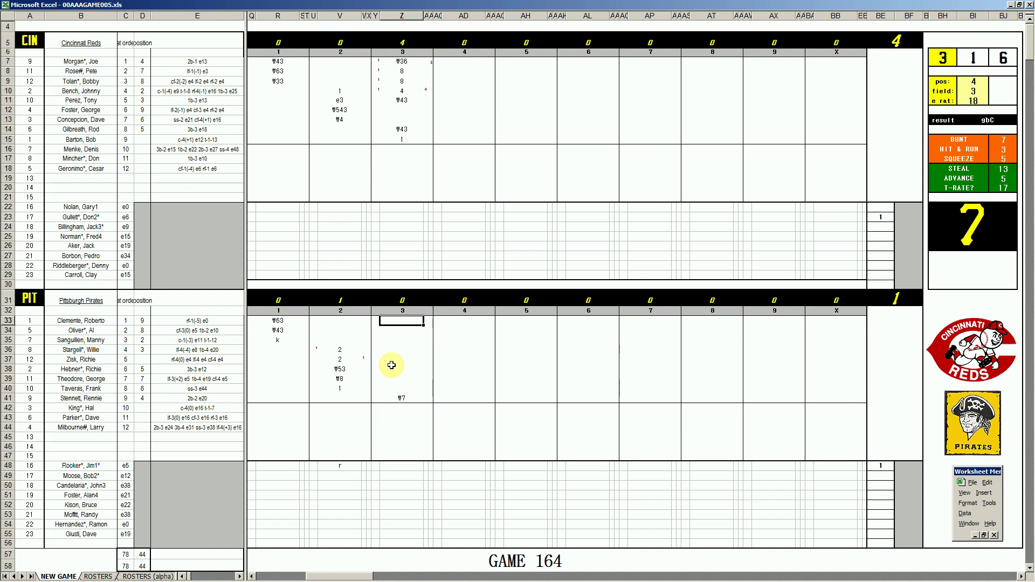
pyautogui.write('1')
pyautogui.press('Return')
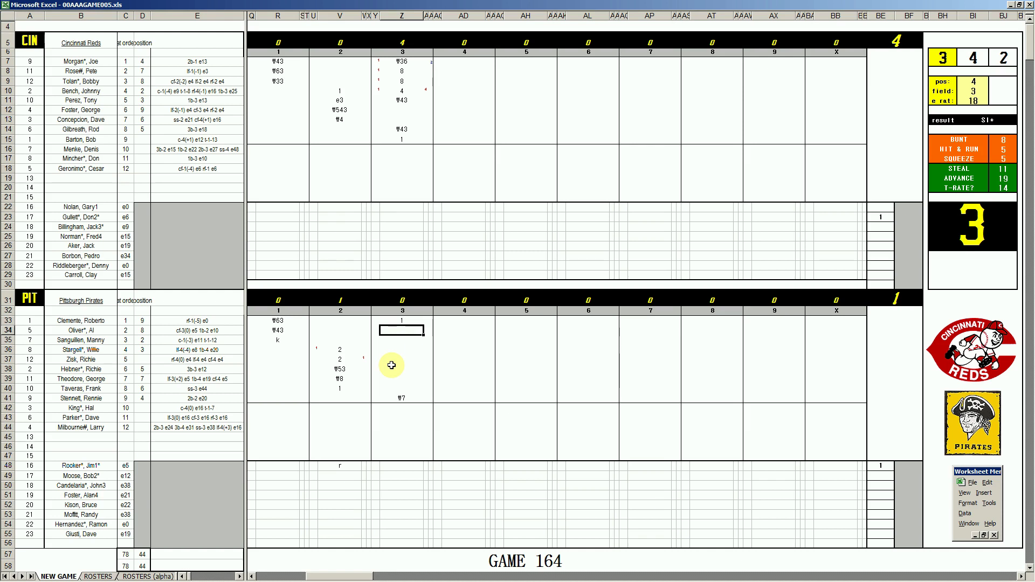
pyautogui.write('1')
pyautogui.press('Return')
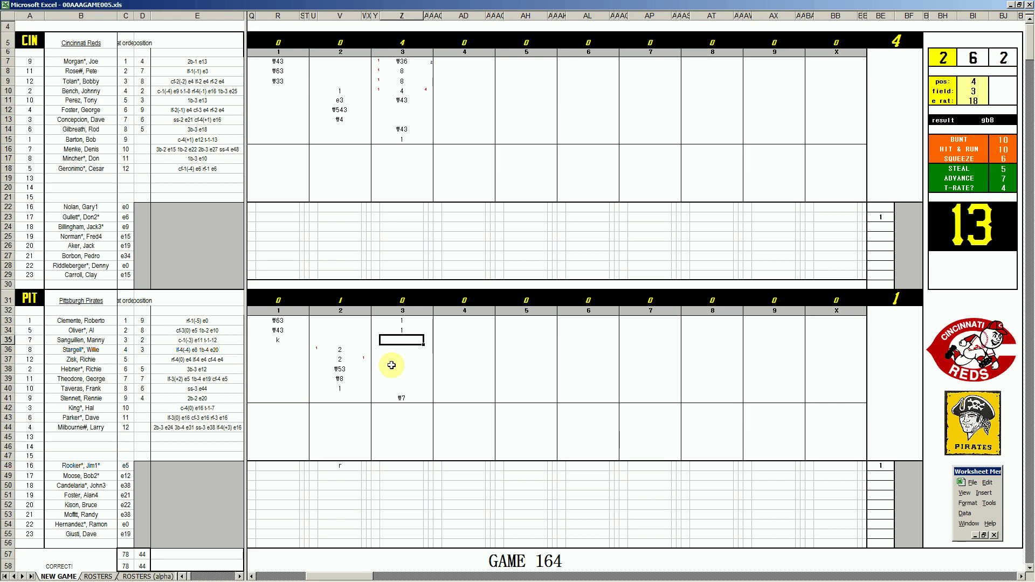
pyautogui.write('2')
pyautogui.press('Return')
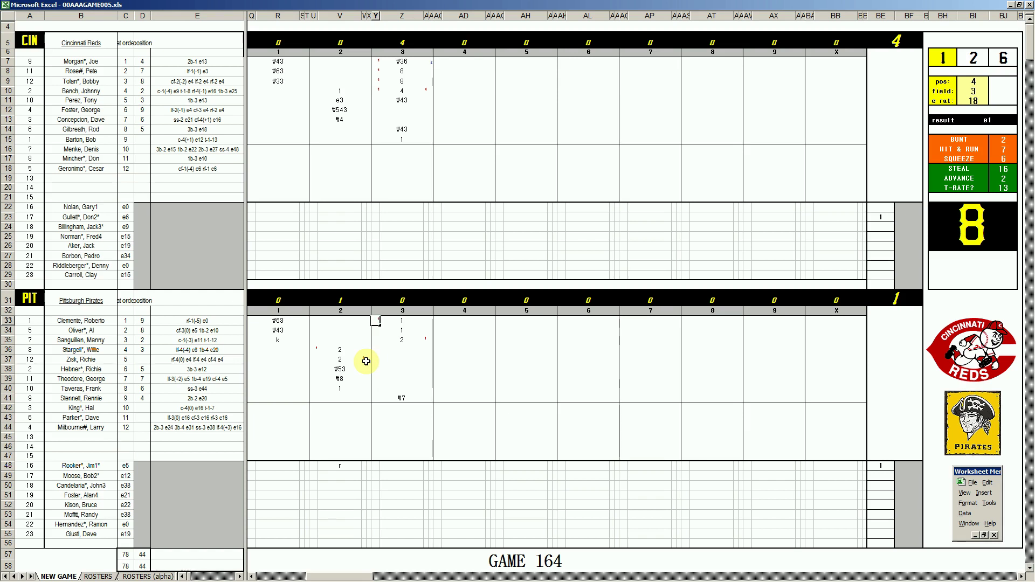
# Commit Clemente's run mark and record a k for Stargell.
pyautogui.press('Return')
pyautogui.press('Down')
pyautogui.press('Down')
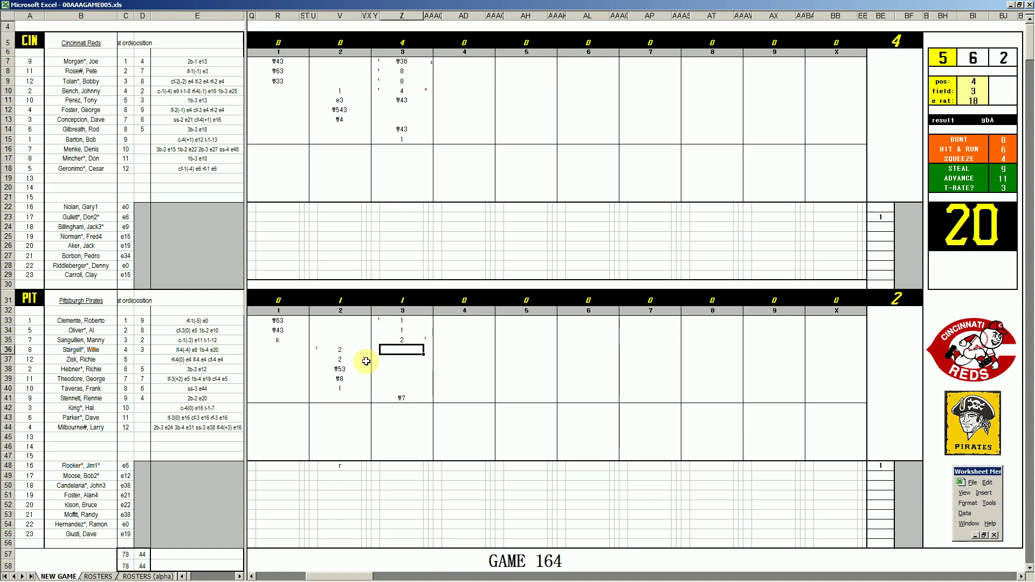
pyautogui.write('k')
pyautogui.press('Return')
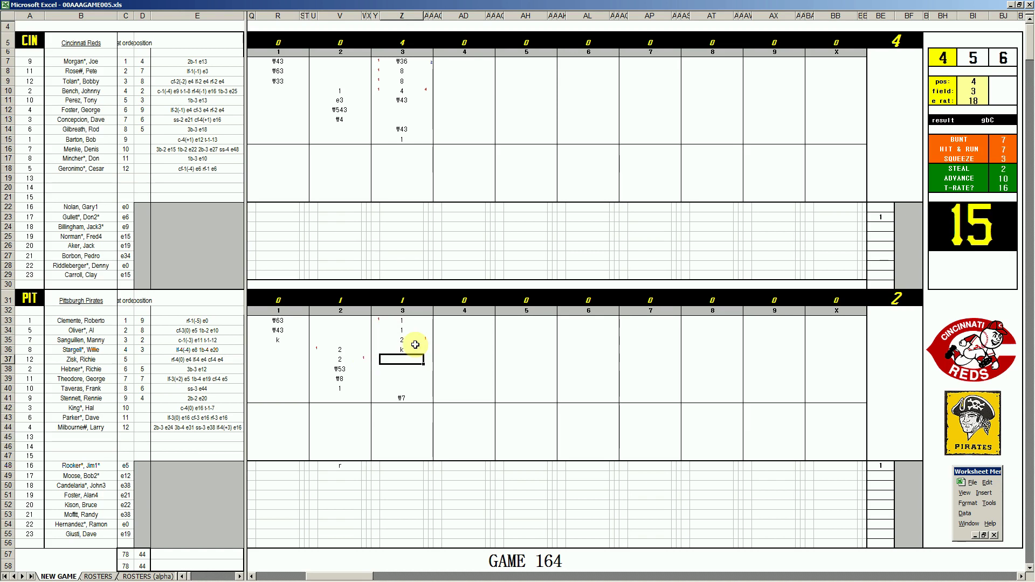
# Set the dice panel to pos 9, field 2 and 4, and reroll.
pyautogui.press('Tab')
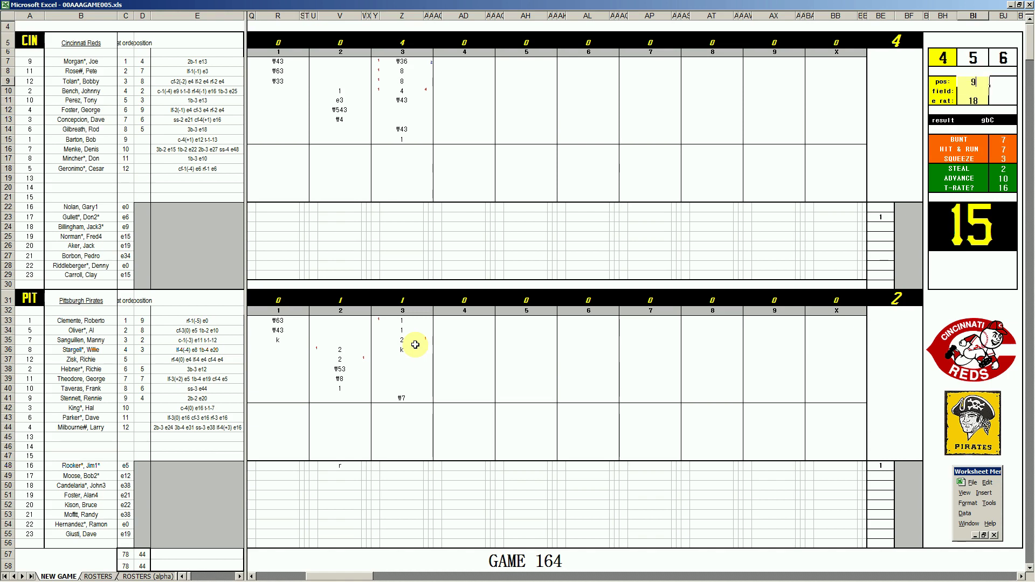
pyautogui.write('9')
pyautogui.press('Return')
pyautogui.write('2')
pyautogui.press('Return')
pyautogui.write('4')
pyautogui.press('Return')
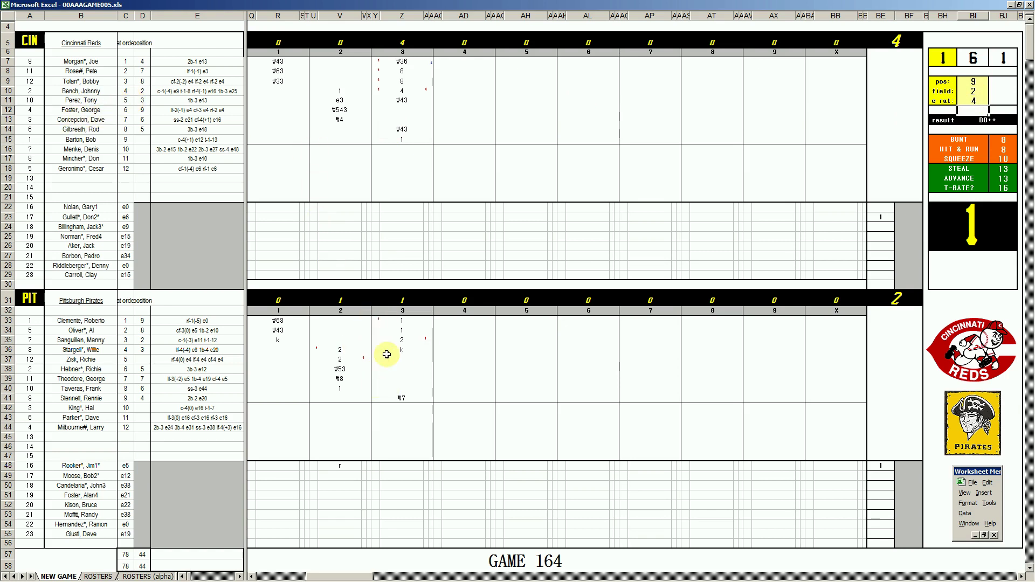
# Enter 2 for Zisk and a run mark for Sanguillen, bringing the Pirates to 3 runs.
pyautogui.click(405, 360)
pyautogui.write('2')
pyautogui.press('Return')
pyautogui.press('Left')
pyautogui.press('Up')
pyautogui.press('Up')
pyautogui.press('Up')
pyautogui.write('1')
pyautogui.press('Return')
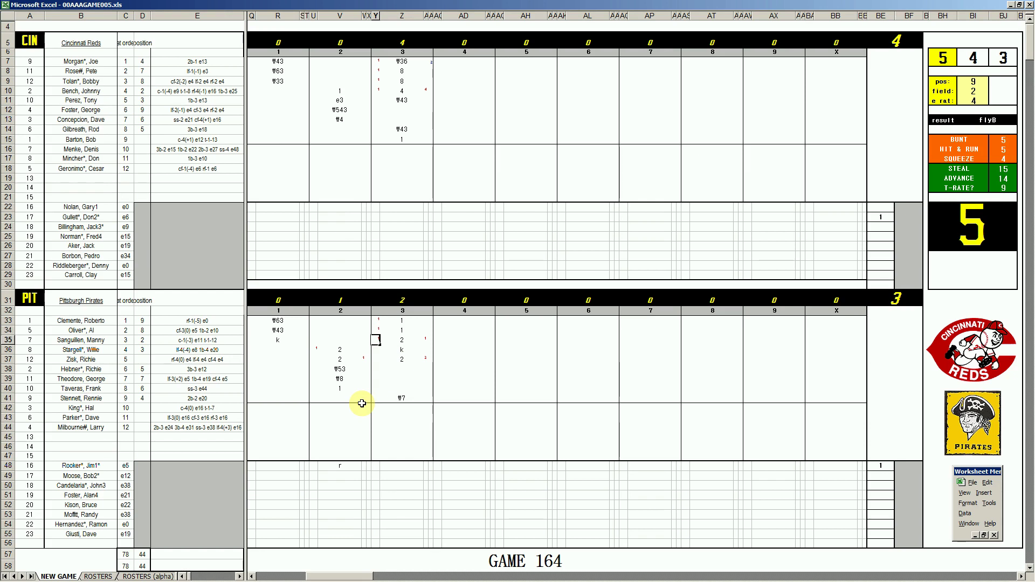
pyautogui.hotkey('ctrl', 'r')
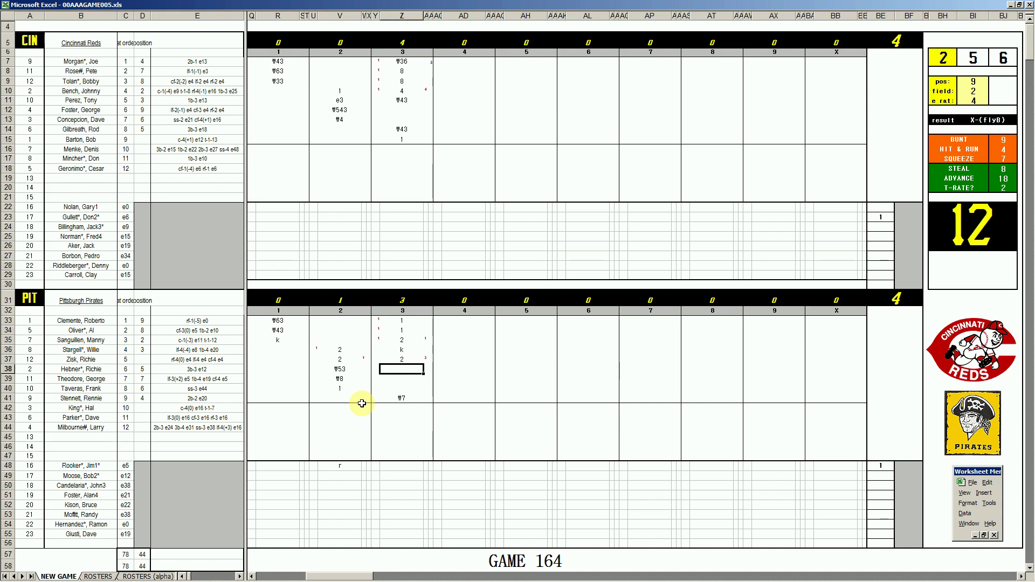
# Enter #43 for Hebner, then 1 for Foster and Concepcion in the Reds' fourth.
pyautogui.write('#43')
pyautogui.click(457, 111)
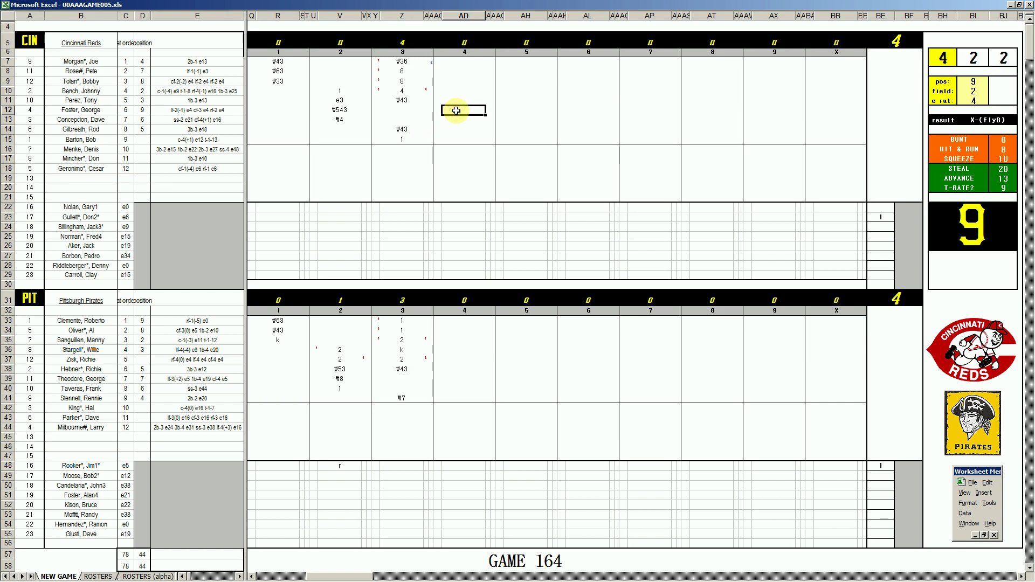
pyautogui.hotkey('ctrl', 'r')
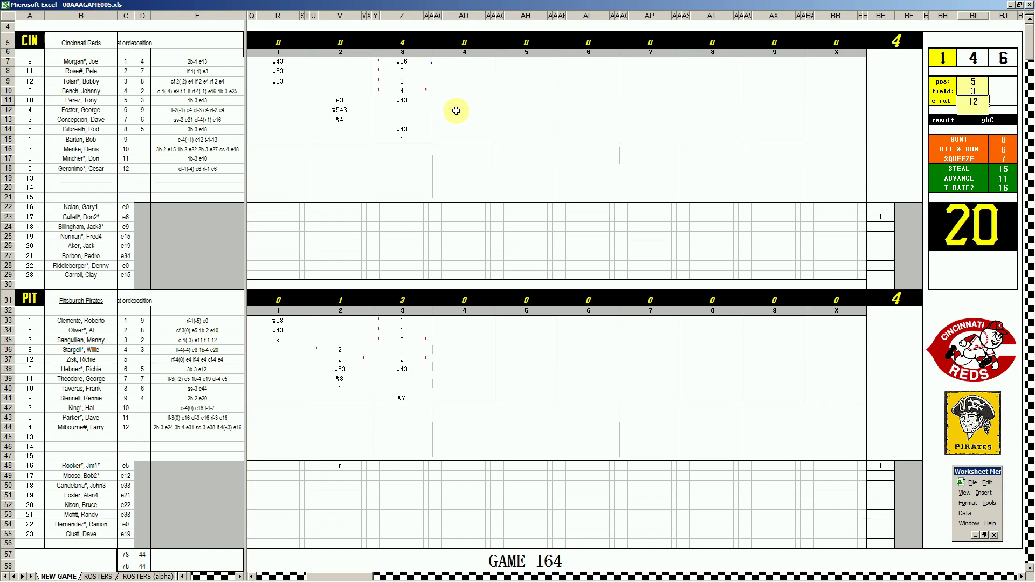
pyautogui.click(454, 109)
pyautogui.write('1')
pyautogui.press('Return')
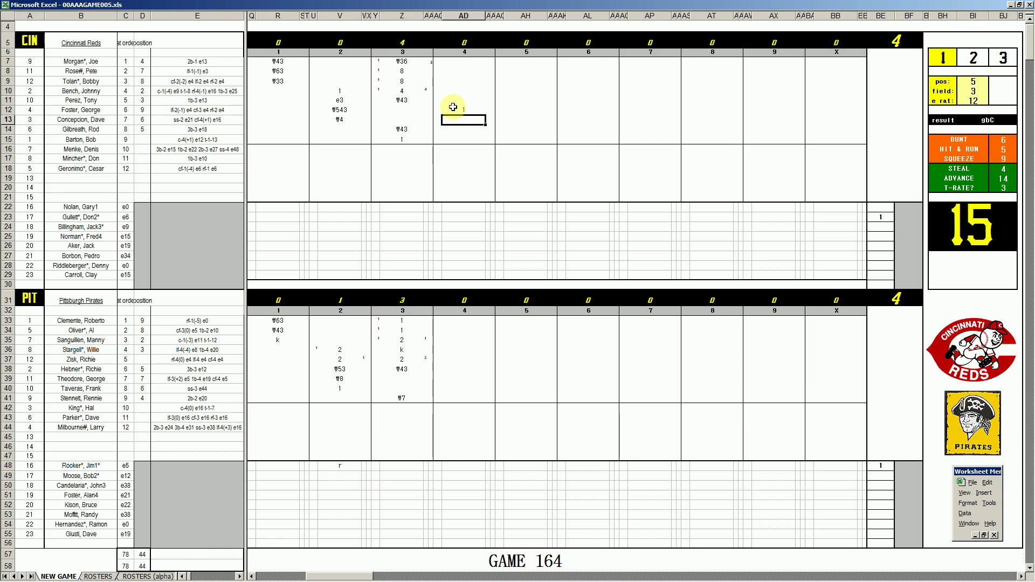
pyautogui.write('1')
pyautogui.press('Return')
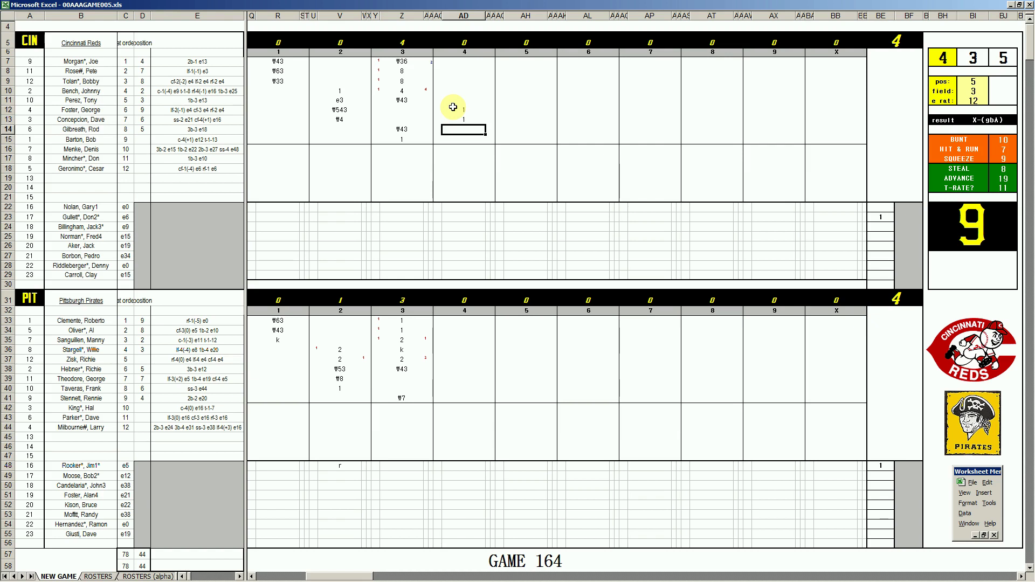
# Add an r note below the Reds' fourth inning and enter 1 for Gilbreath.
pyautogui.press('Up')
pyautogui.press('Up')
pyautogui.press('Down')
pyautogui.press('Down')
pyautogui.press('Up')
pyautogui.press('Up')
pyautogui.press('Down')
pyautogui.press('Up')
pyautogui.press('Down')
pyautogui.press('Down')
pyautogui.press('Down')
pyautogui.press('Down')
pyautogui.press('Down')
pyautogui.press('Down')
pyautogui.press('Up')
pyautogui.press('Up')
pyautogui.press('Up')
pyautogui.press('Up')
pyautogui.press('Up')
pyautogui.press('Down')
pyautogui.press('Down')
pyautogui.press('Down')
pyautogui.press('Down')
pyautogui.press('Down')
pyautogui.press('Down')
pyautogui.press('Down')
pyautogui.press('Down')
pyautogui.press('Down')
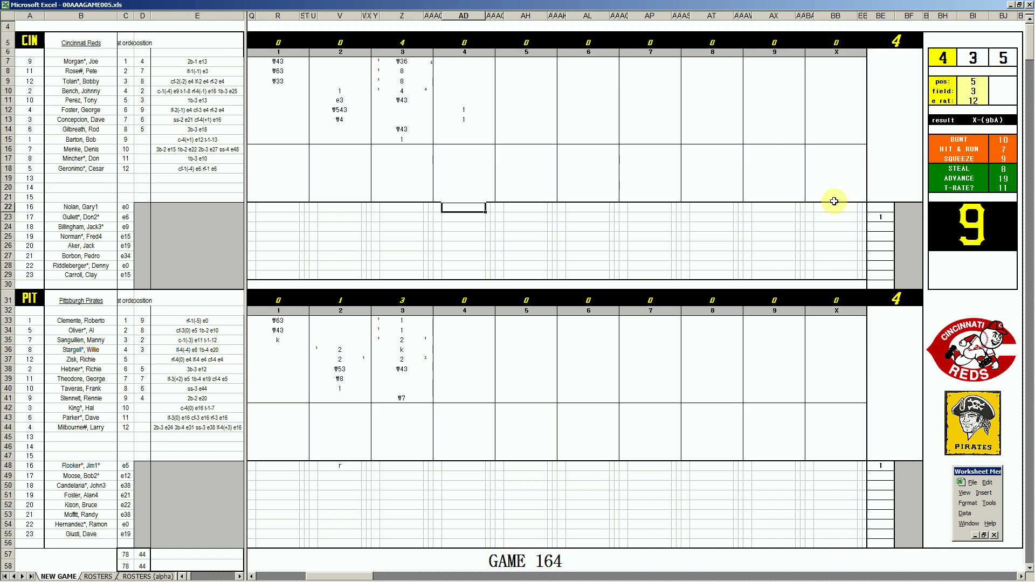
pyautogui.write('r')
pyautogui.press('Up')
pyautogui.press('Up')
pyautogui.press('Up')
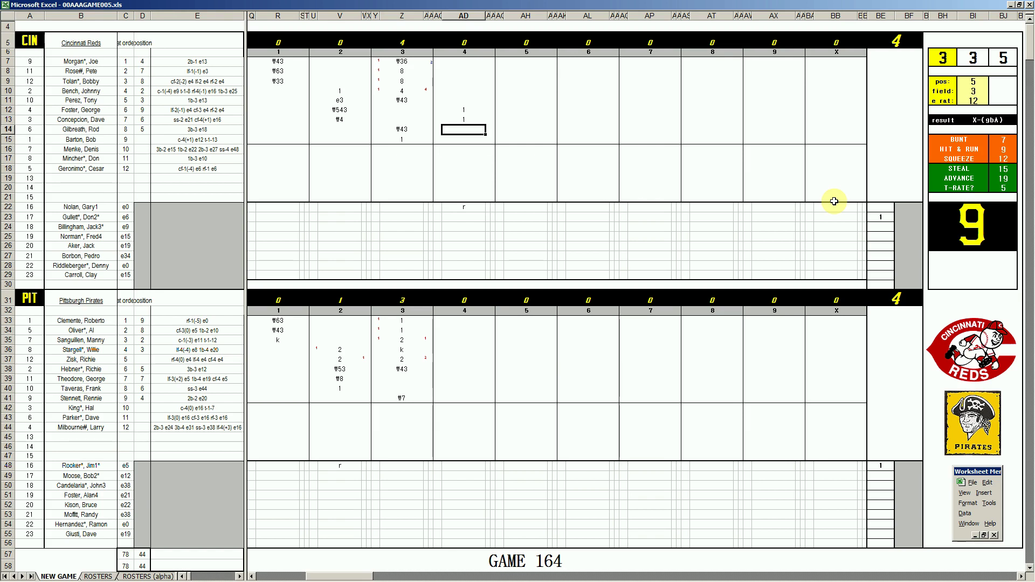
pyautogui.write('1')
# Add 8 for Barton, then k, 1 and #9 atop the Reds' fourth, scoring a run for 5–4.
pyautogui.press('Return')
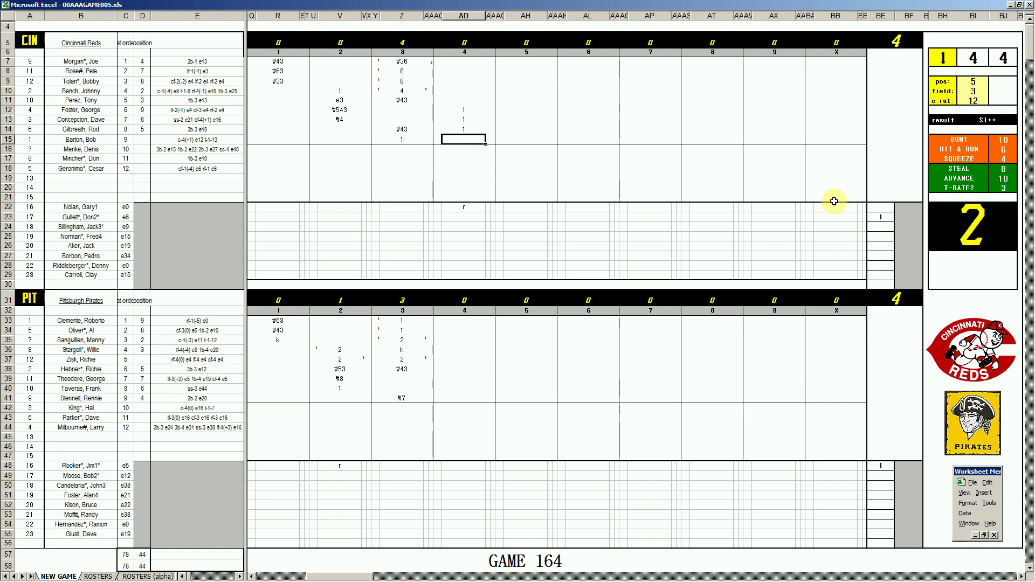
pyautogui.write('8')
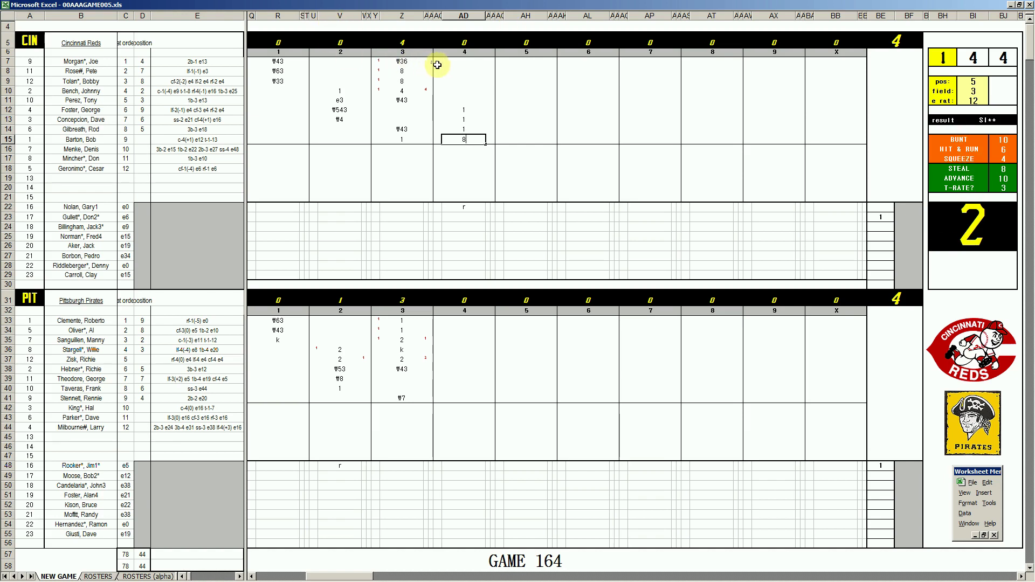
pyautogui.click(462, 62)
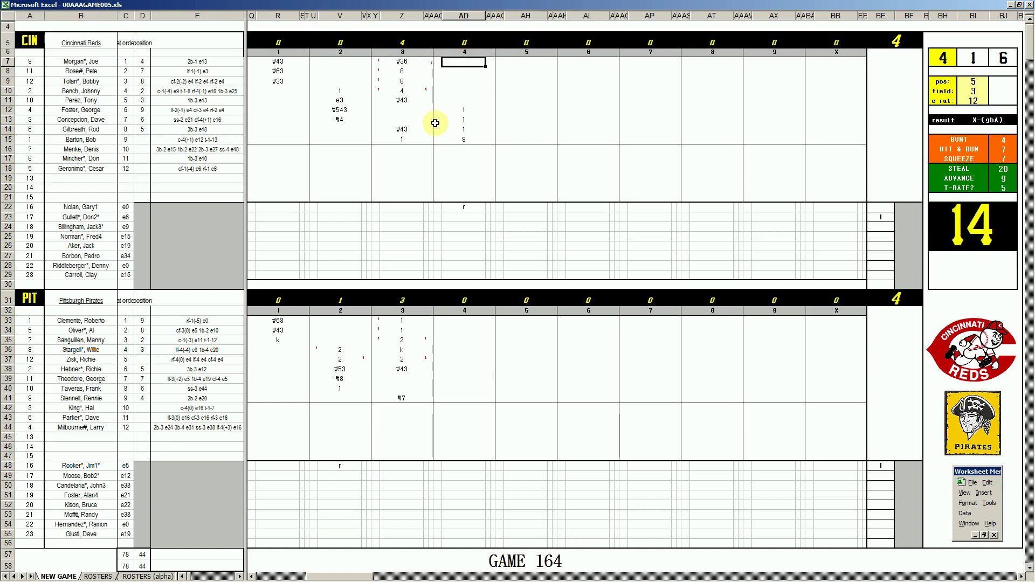
pyautogui.write('k')
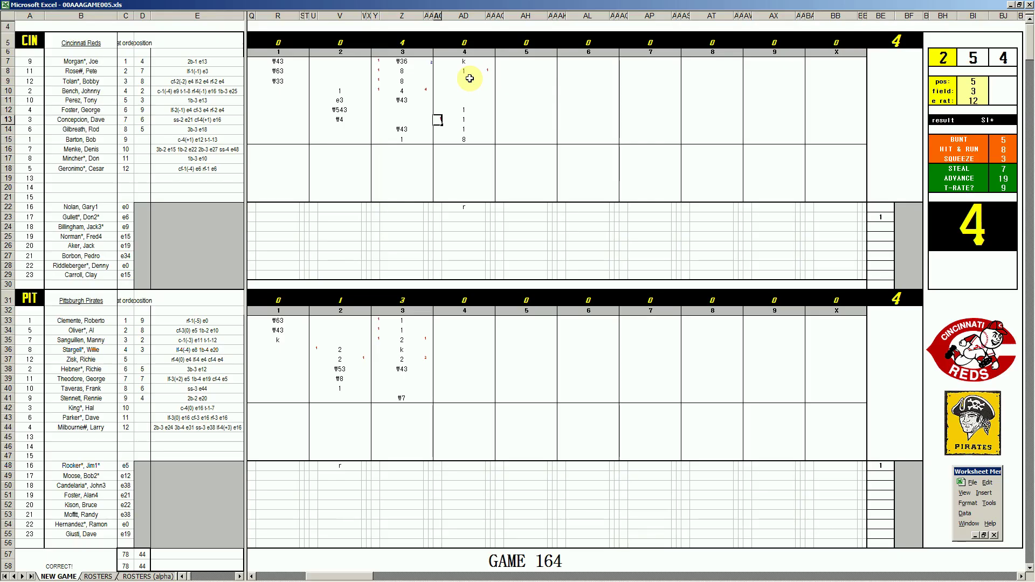
pyautogui.press('Right')
pyautogui.press('Up')
pyautogui.press('Up')
pyautogui.press('Up')
pyautogui.press('Up')
pyautogui.press('Up')
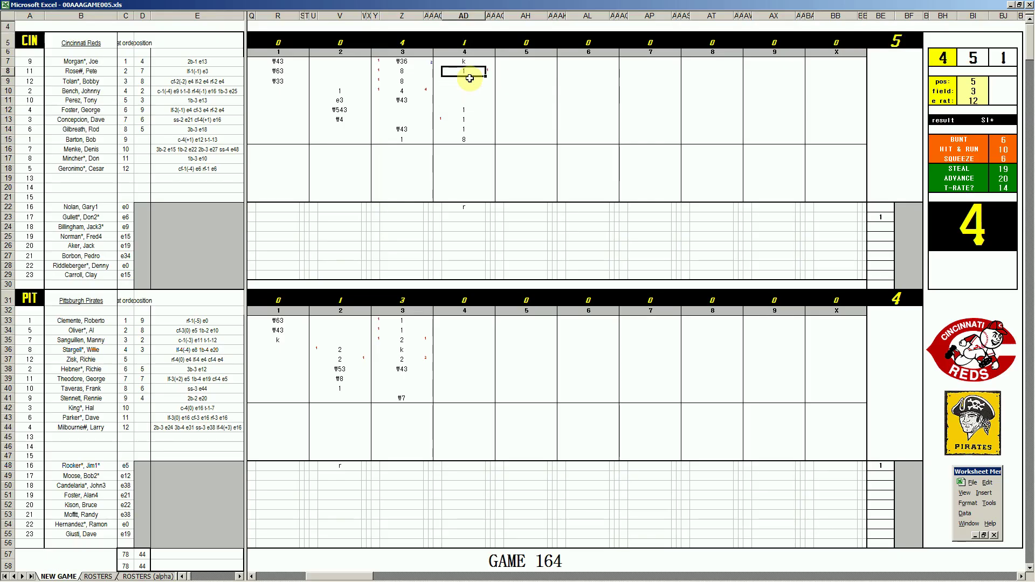
pyautogui.press('Down')
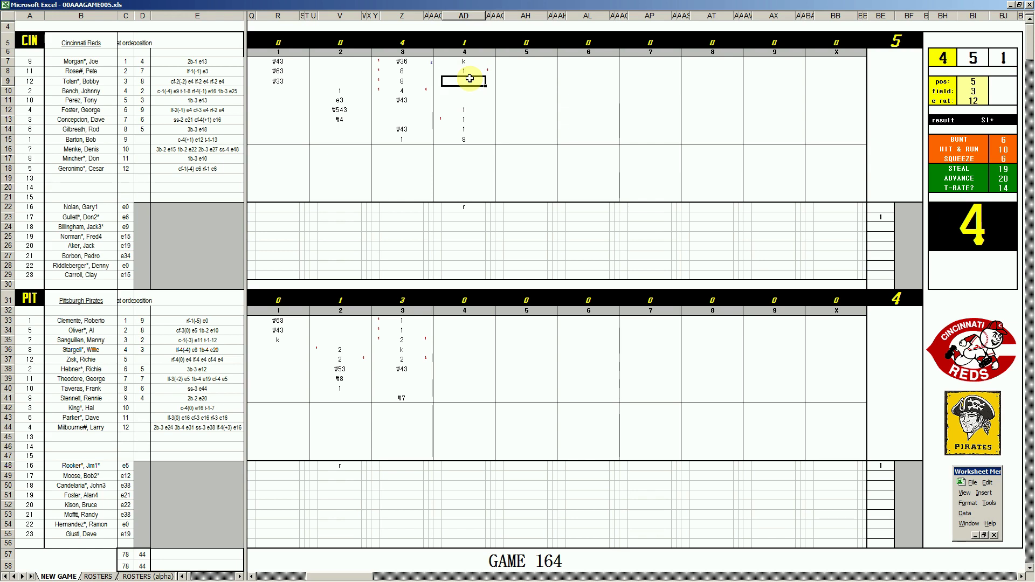
pyautogui.write('#9')
pyautogui.click(450, 373)
pyautogui.click(452, 378)
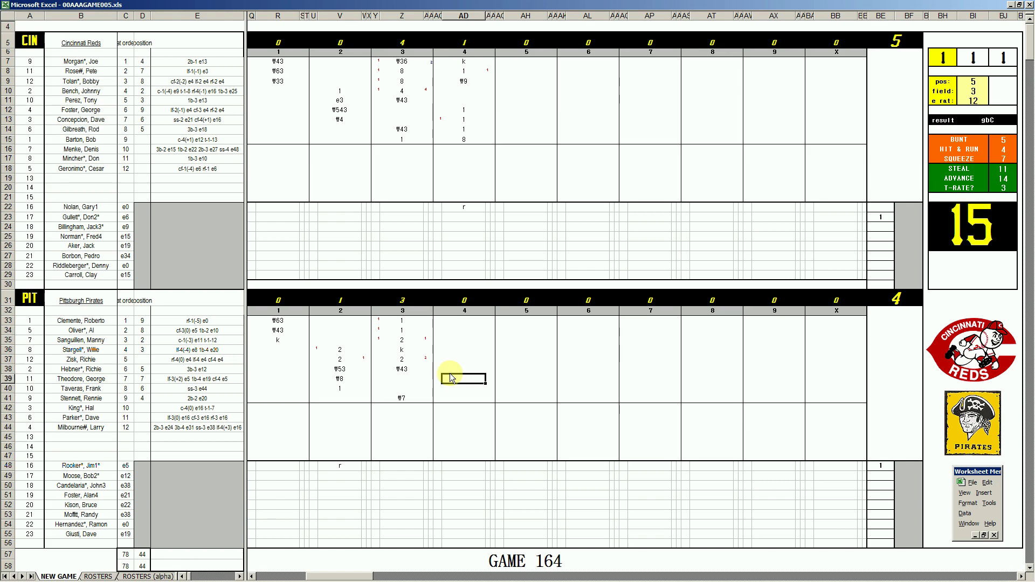
# Enter #53, 1, 1 for the lower Pirates batters, then #43 and 8 at the top of the order.
pyautogui.write('#53')
pyautogui.press('Return')
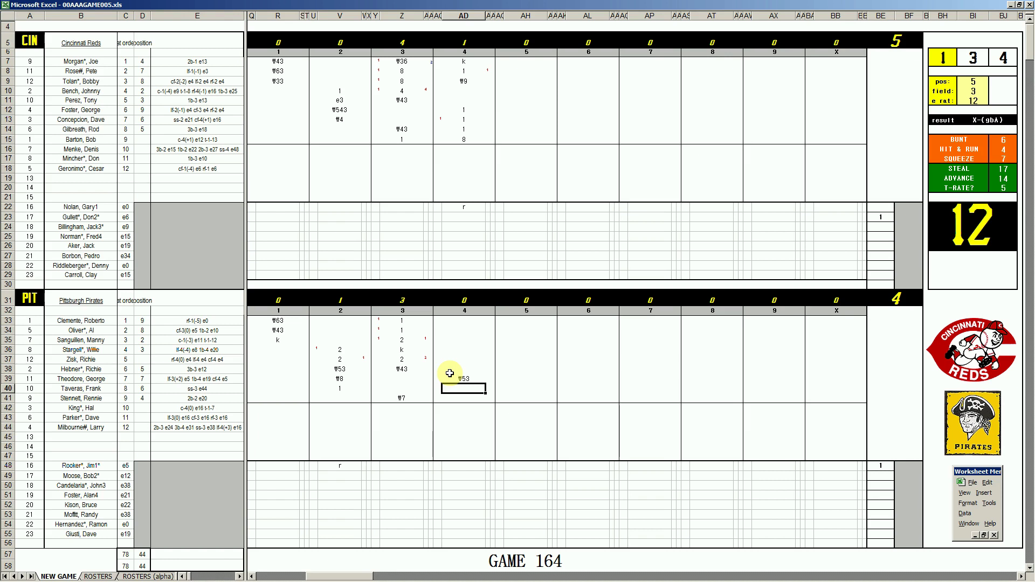
pyautogui.write('1')
pyautogui.press('Return')
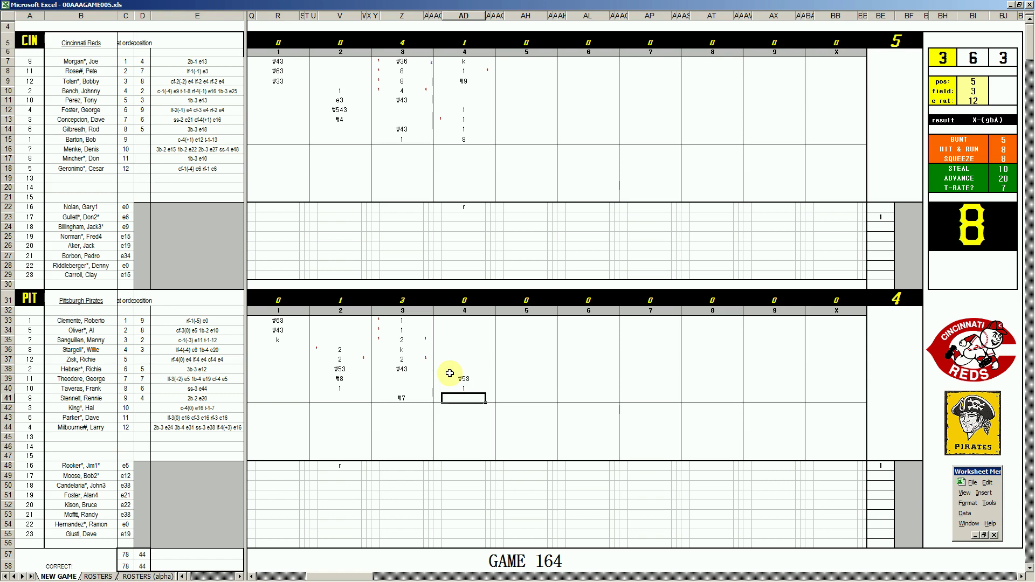
pyautogui.write('1')
pyautogui.press('Return')
pyautogui.press('Up')
pyautogui.press('Up')
pyautogui.press('Up')
pyautogui.press('Up')
pyautogui.press('Up')
pyautogui.press('Up')
pyautogui.press('Up')
pyautogui.press('Up')
pyautogui.press('Up')
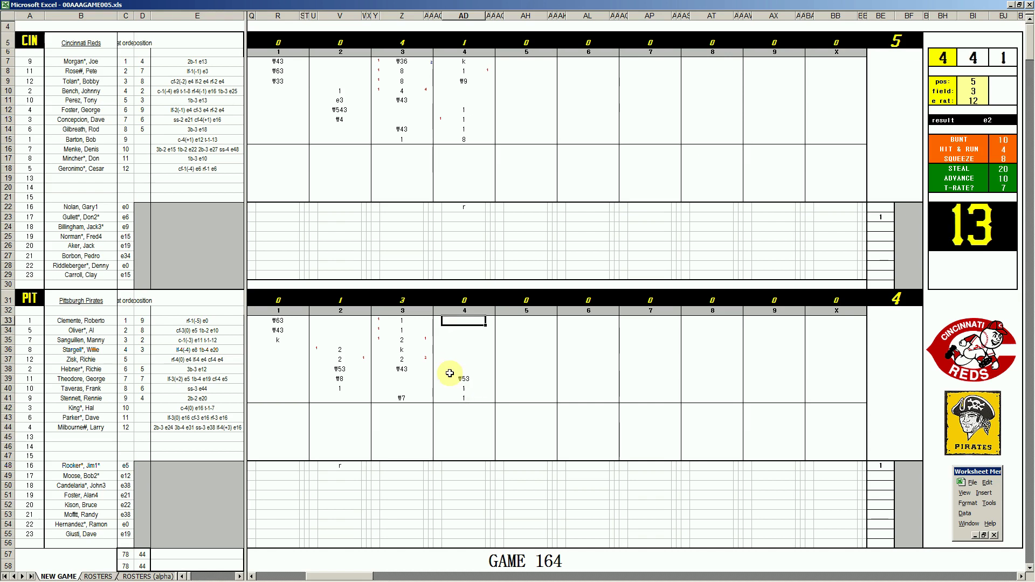
pyautogui.write('#43')
pyautogui.press('Return')
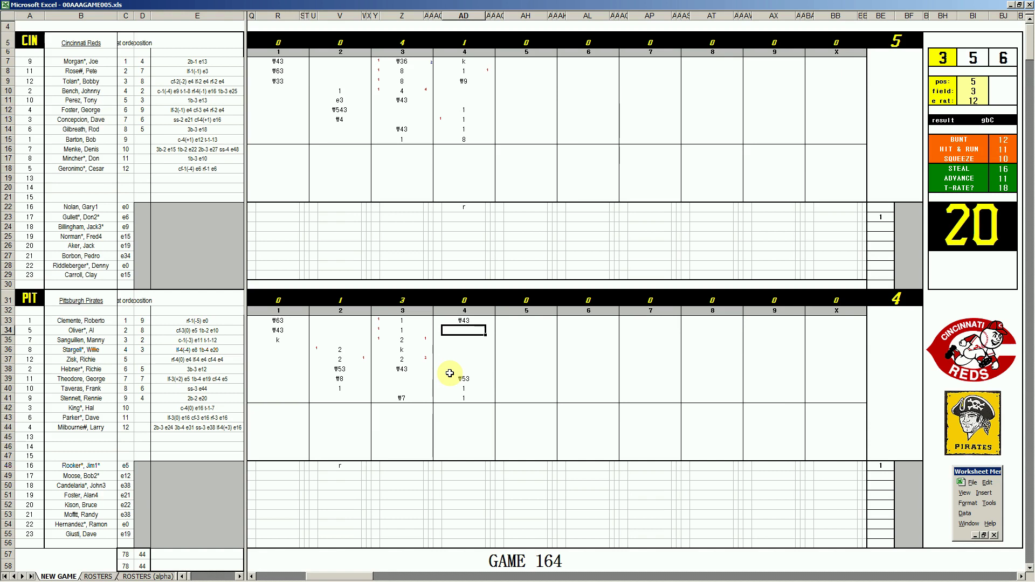
pyautogui.write('8')
# Record Sanguillen's fourth-inning single as 1 in AD35 with a red 2 RBIs in AE35.
pyautogui.press('Return')
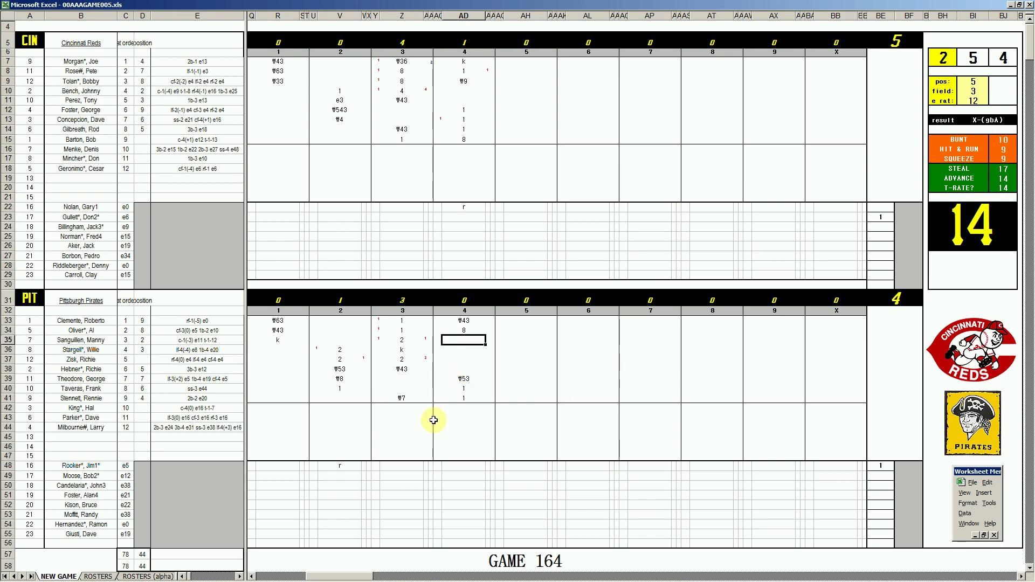
pyautogui.write('12')
pyautogui.press('Left')
pyautogui.press('Tab')
pyautogui.write('1')
pyautogui.press('Tab')
pyautogui.write('2')
pyautogui.press('Return')
# Mark the two scoring runners with red 1s in AC40 and AC41.
pyautogui.press('Down')
pyautogui.press('Down')
pyautogui.press('Down')
pyautogui.press('Down')
pyautogui.write('1')
pyautogui.press('Return')
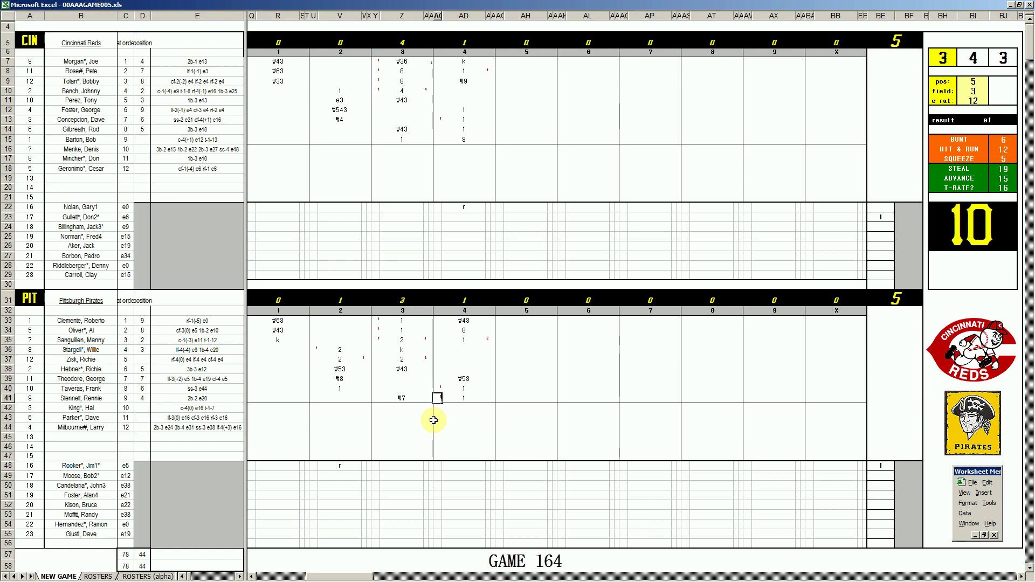
pyautogui.write('1')
pyautogui.press('Tab')
# Enter 8 for Stargell in AD36 and k for Zisk in AD37.
pyautogui.press('Up')
pyautogui.press('Up')
pyautogui.press('Up')
pyautogui.press('Up')
pyautogui.press('Up')
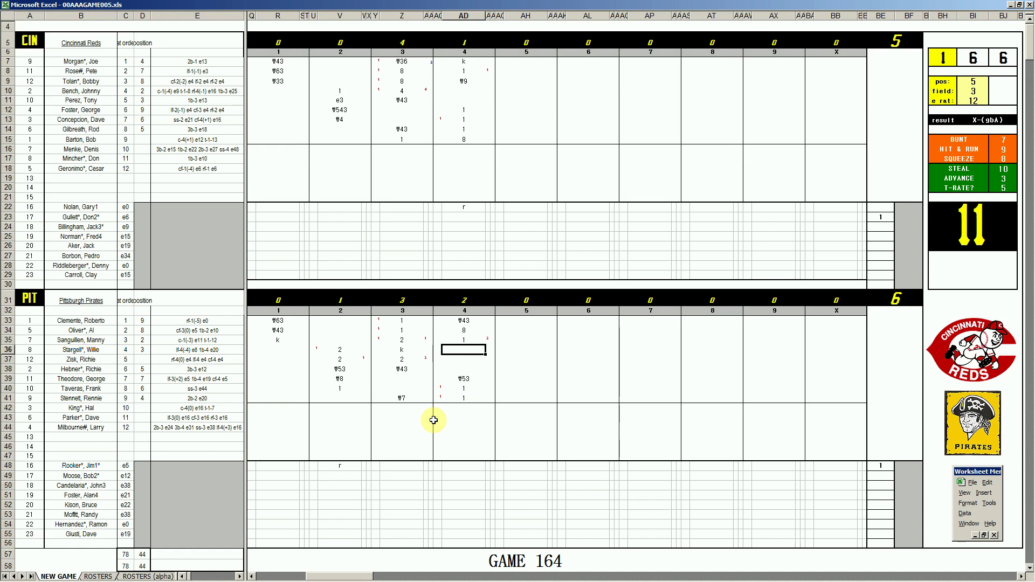
pyautogui.write('8')
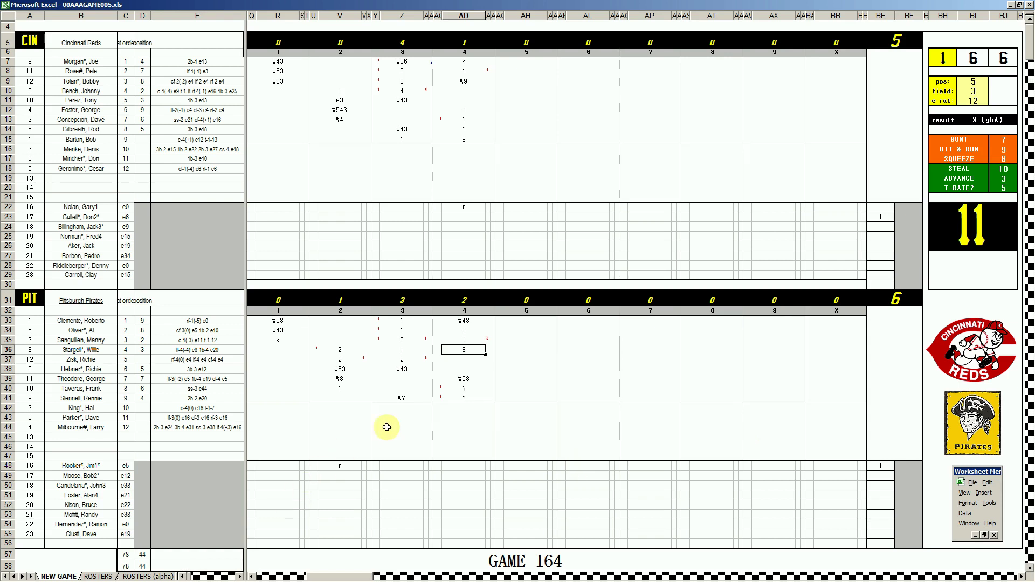
pyautogui.press('Return')
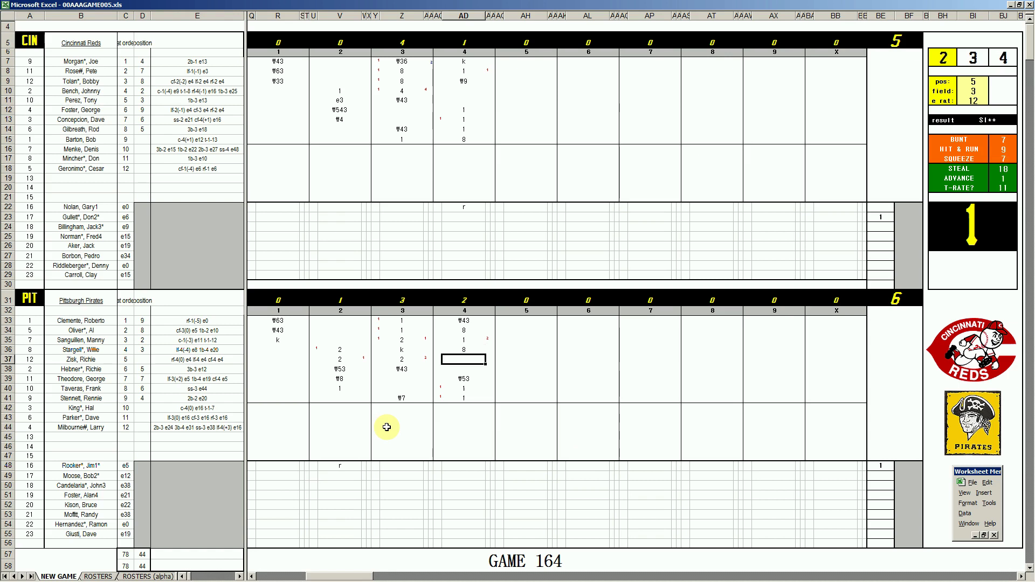
pyautogui.write('k')
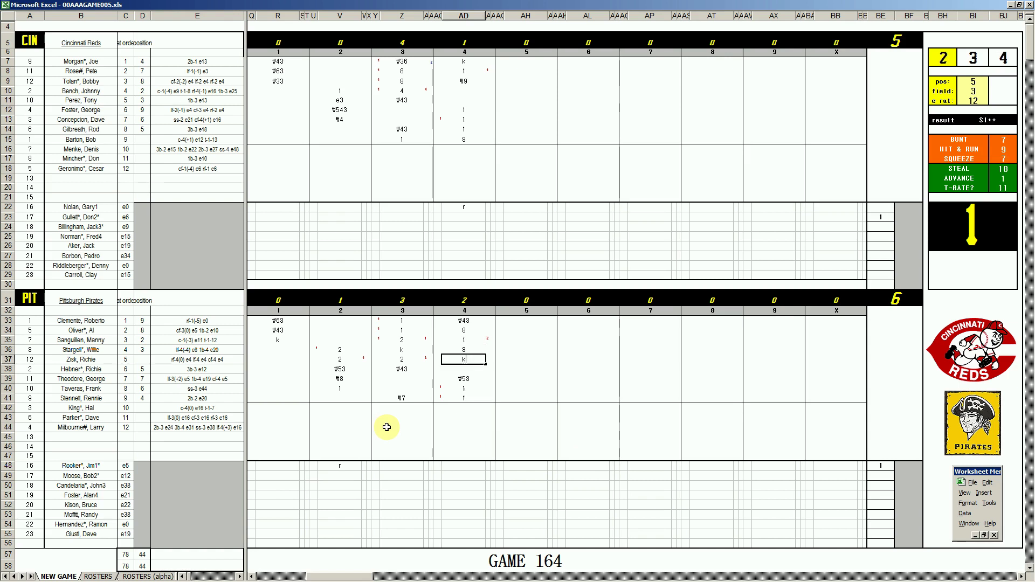
# Enter 8 and #8 for the first two Reds batters of the fifth, starting at AH10.
pyautogui.click(513, 88)
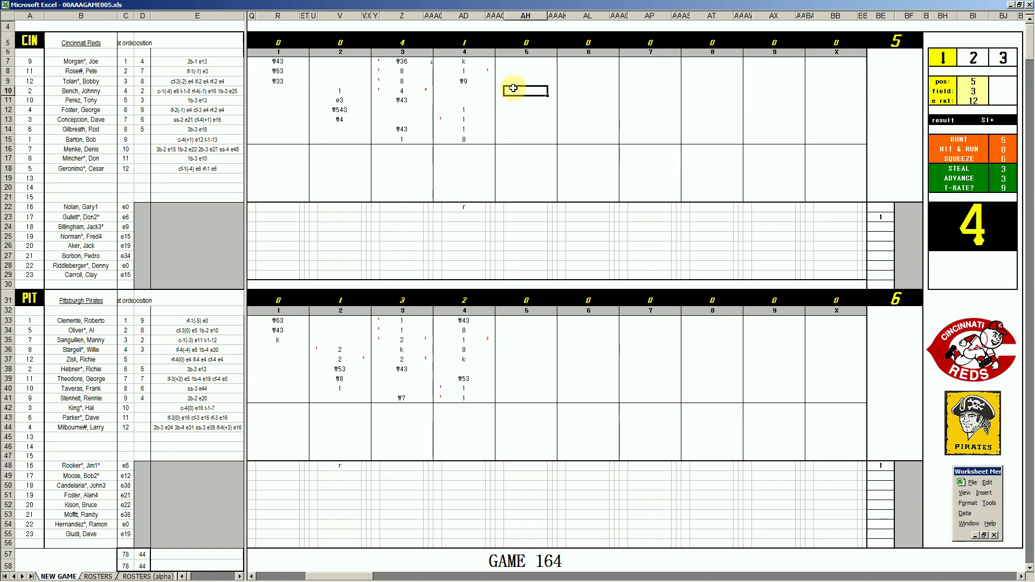
pyautogui.write('8')
pyautogui.press('Return')
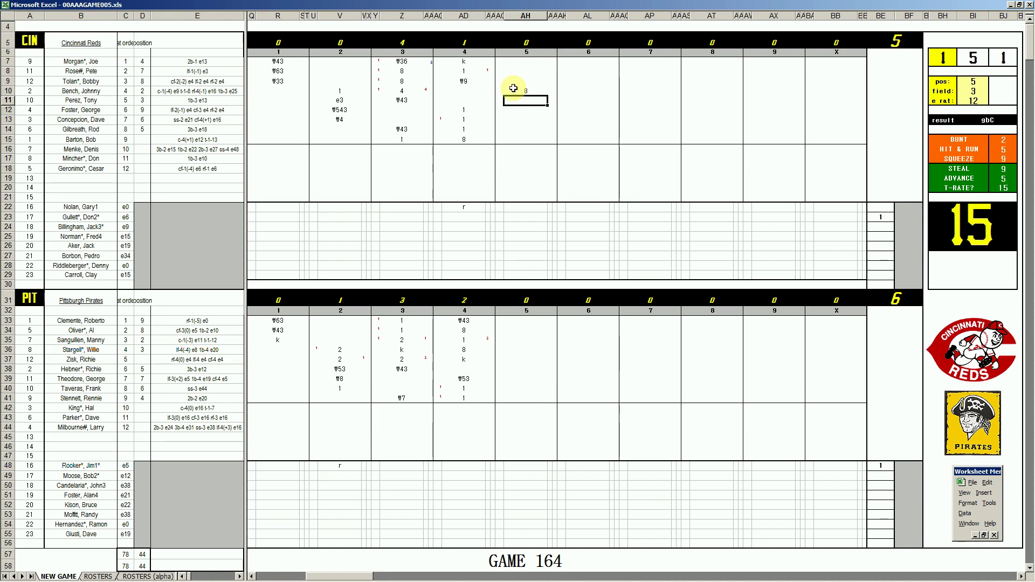
pyautogui.write('#8')
pyautogui.press('Return')
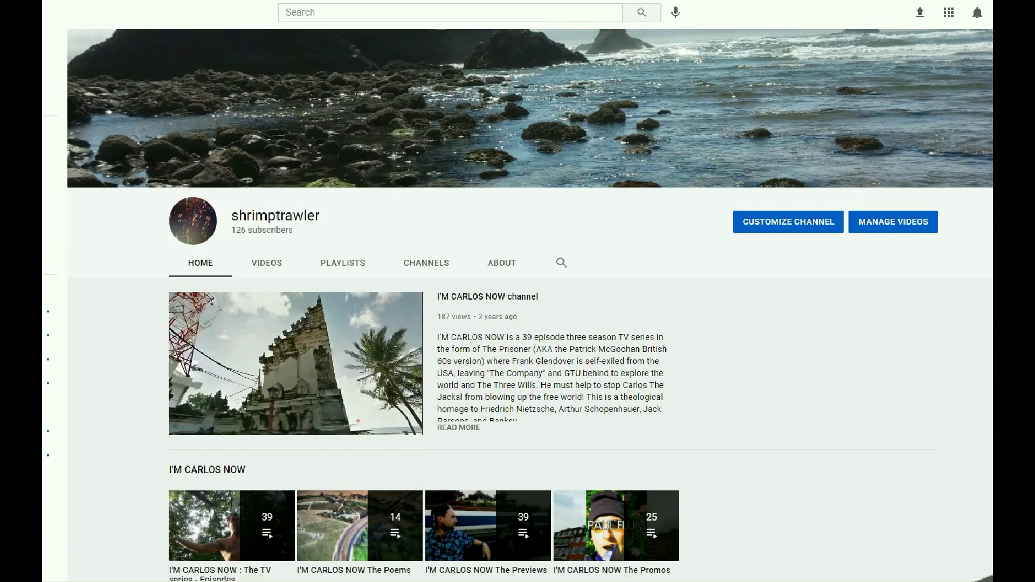
pyautogui.scroll(-4, 518, 302)
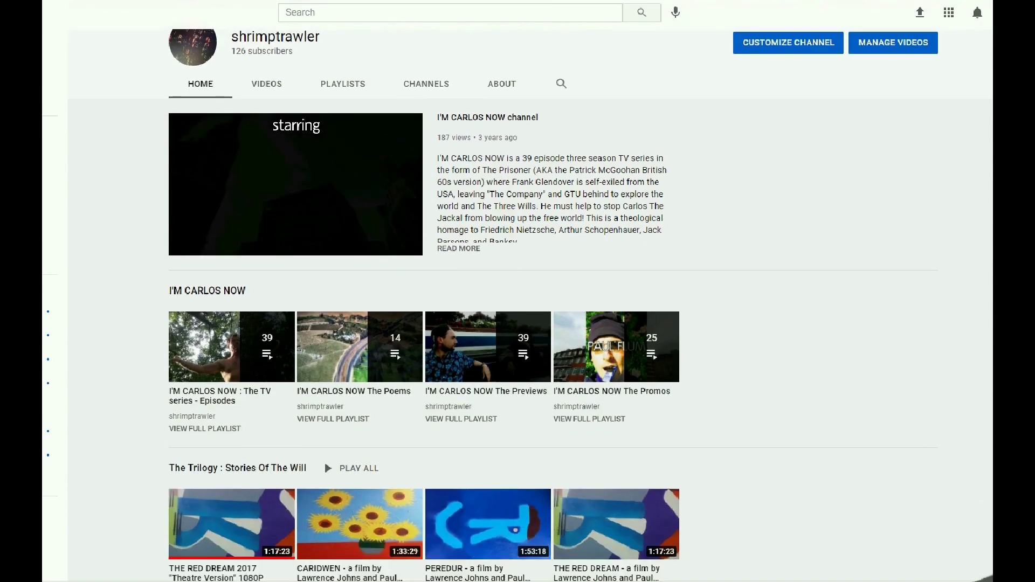
pyautogui.scroll(-4, 517, 301)
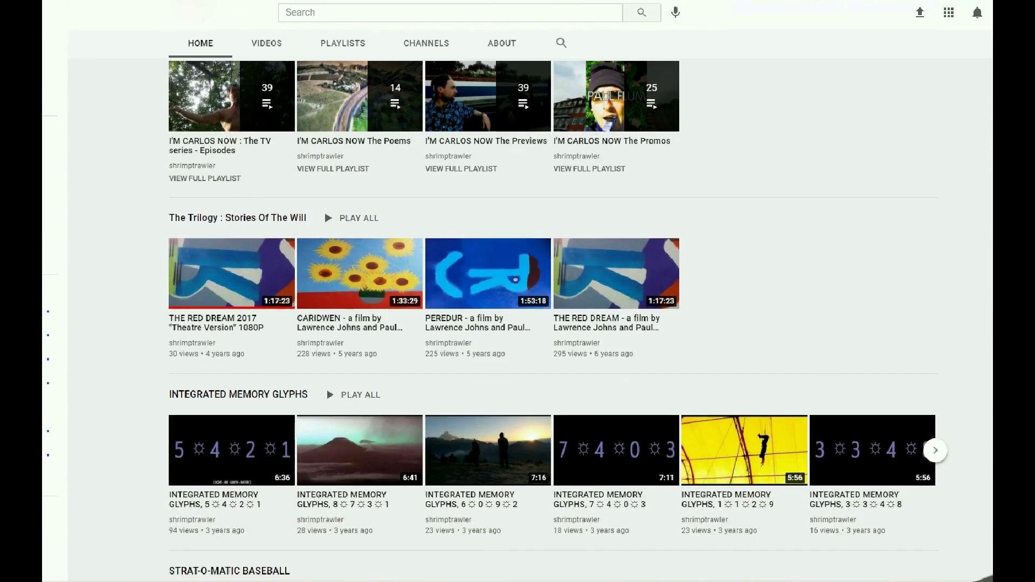
pyautogui.scroll(-3, 517, 302)
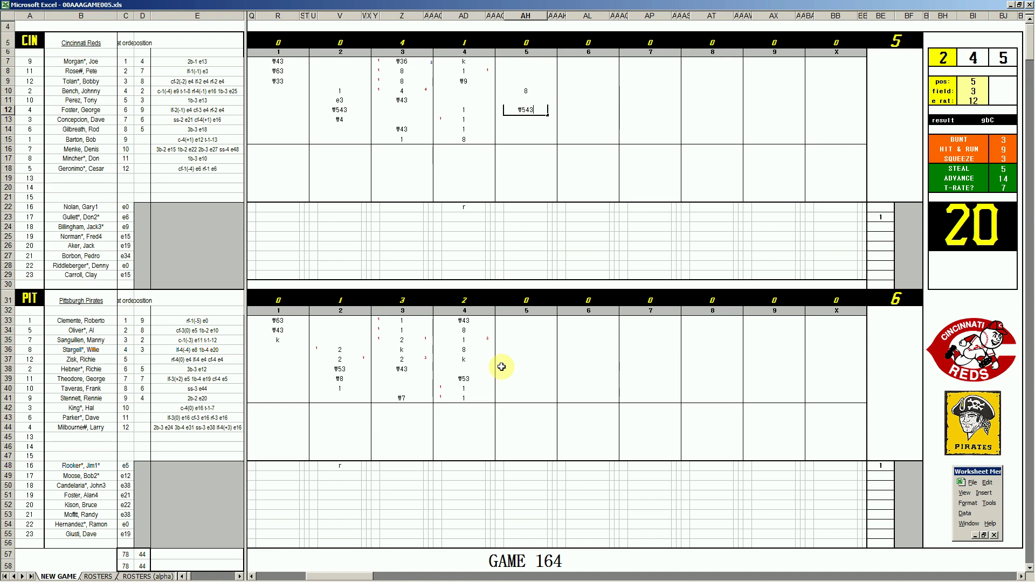
# Set the fielder position to 8 for the Pirates' fifth-inning chart lookup.
pyautogui.click(507, 363)
pyautogui.click(509, 367)
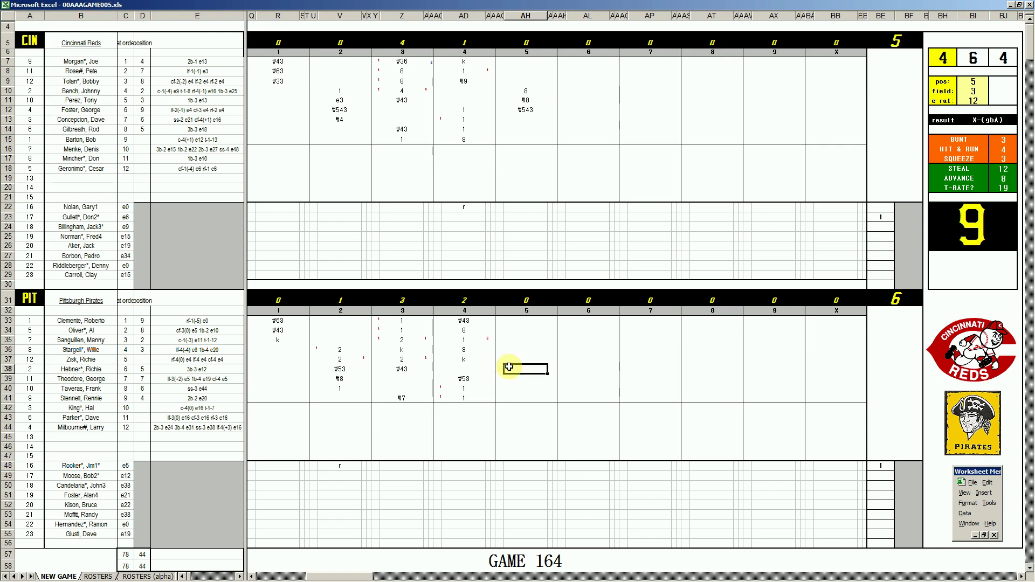
pyautogui.press('Tab')
pyautogui.write('8')
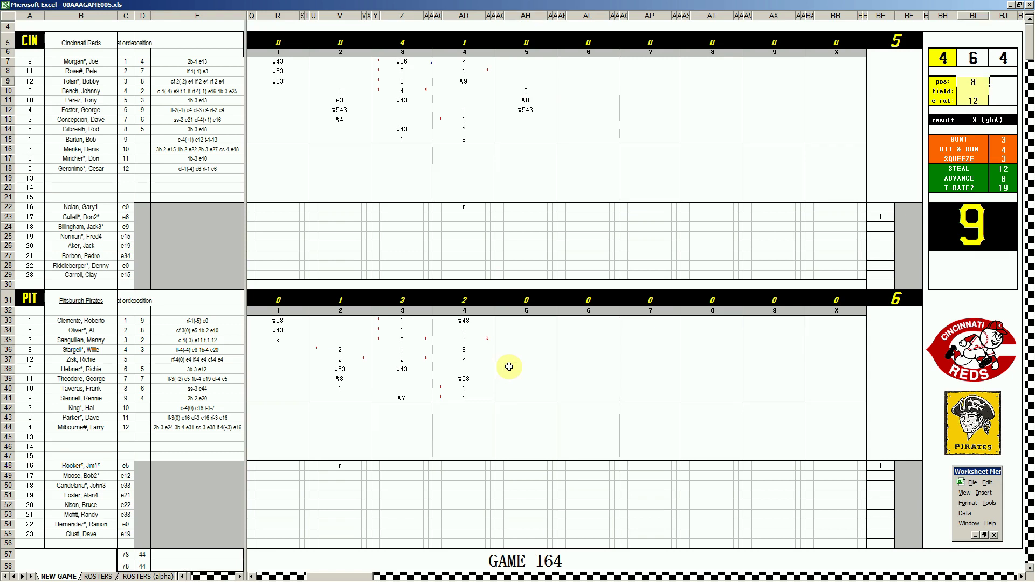
pyautogui.press('Return')
pyautogui.press('Return')
pyautogui.press('Return')
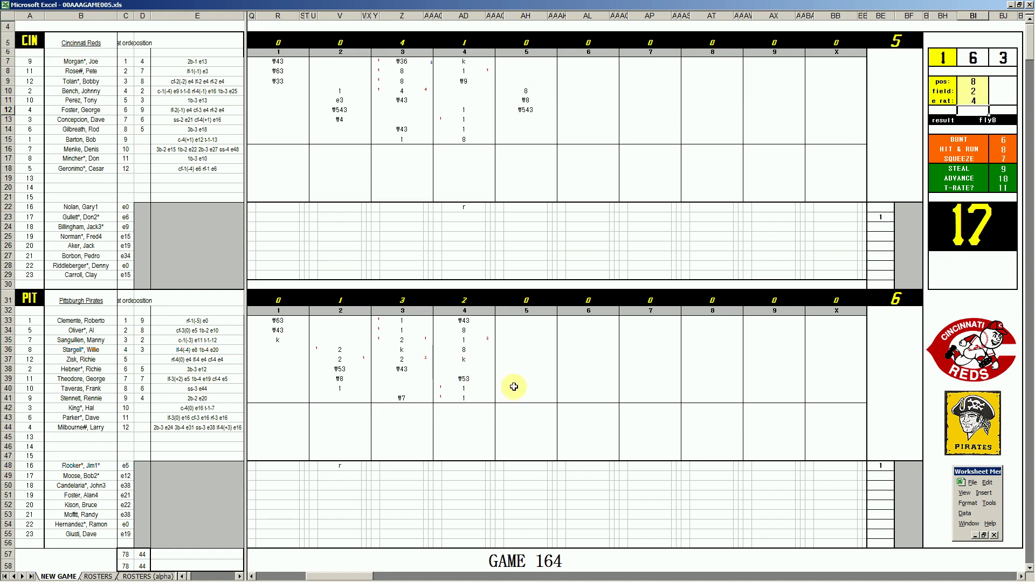
# Enter ₩8 in row 38, k in row 43, 8 in row 40, then Stennett's ₩ out in AH41.
pyautogui.click(517, 371)
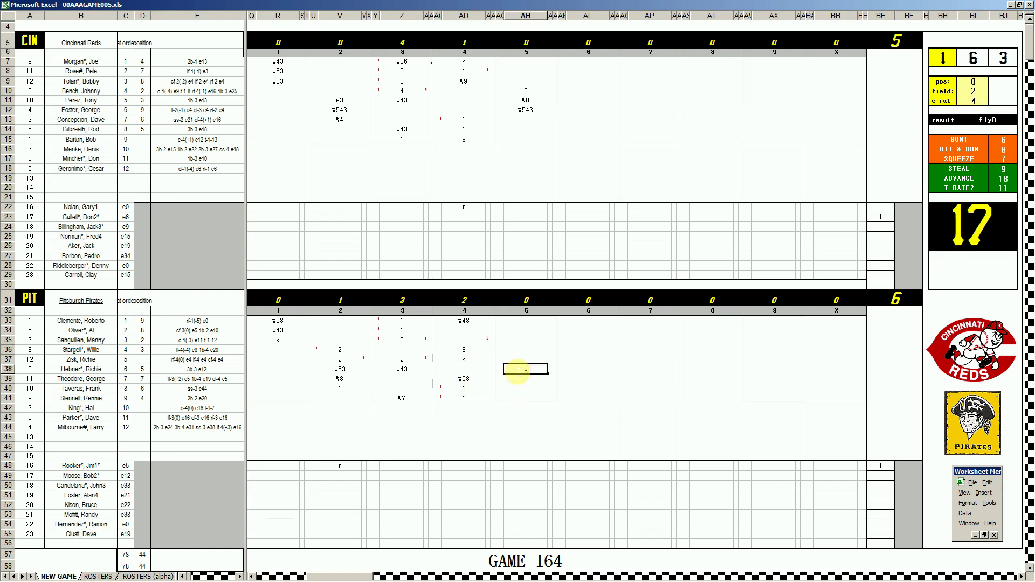
pyautogui.write('\\8')
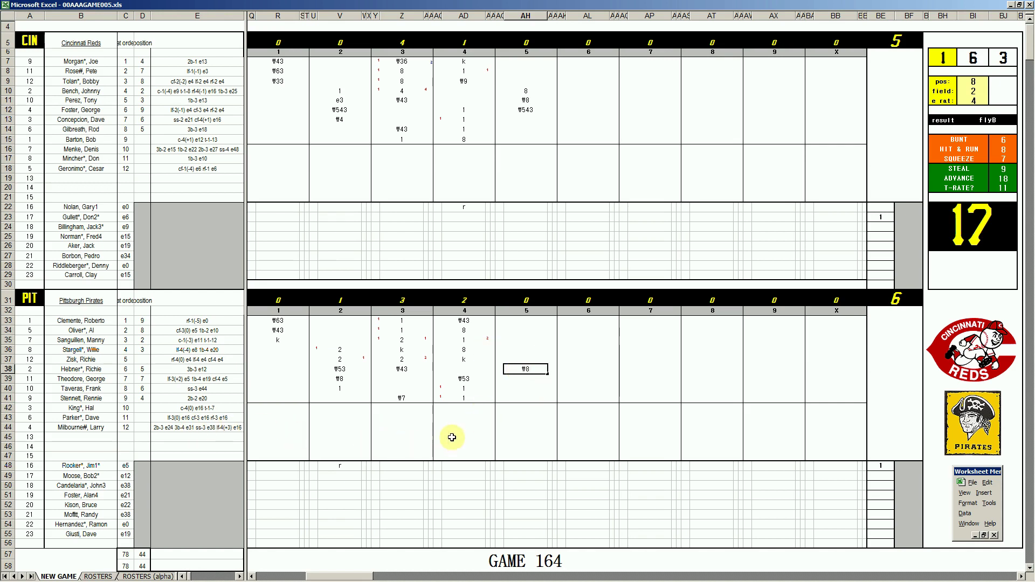
pyautogui.click(526, 419)
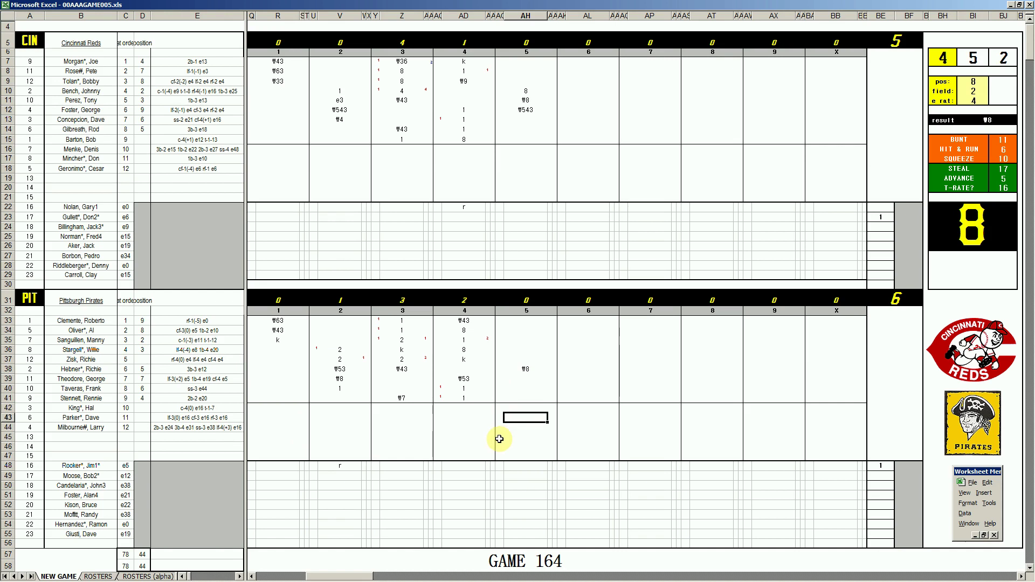
pyautogui.write('k')
pyautogui.press('Return')
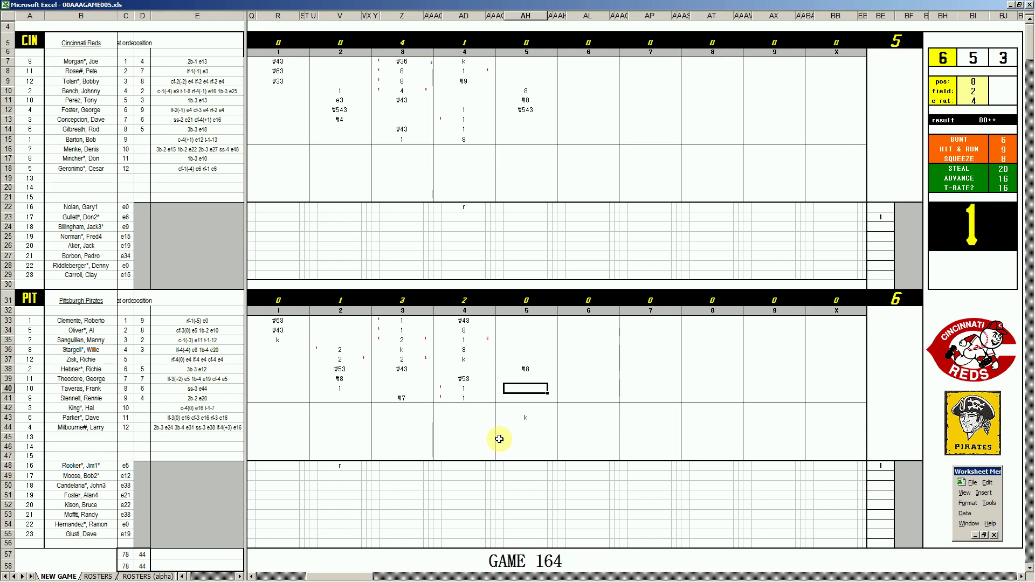
pyautogui.write('8')
pyautogui.press('Return')
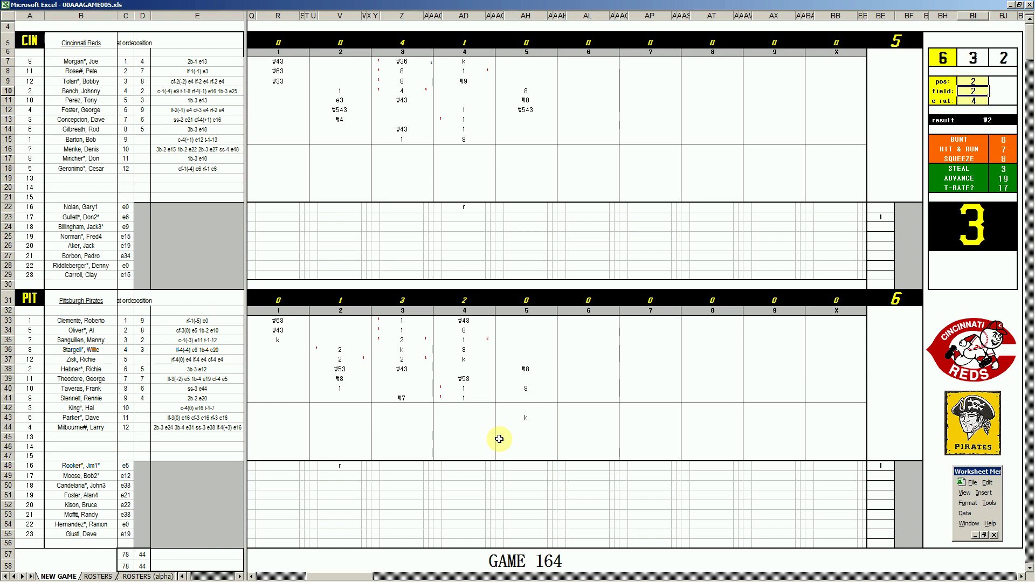
pyautogui.click(526, 399)
pyautogui.write('\\5')
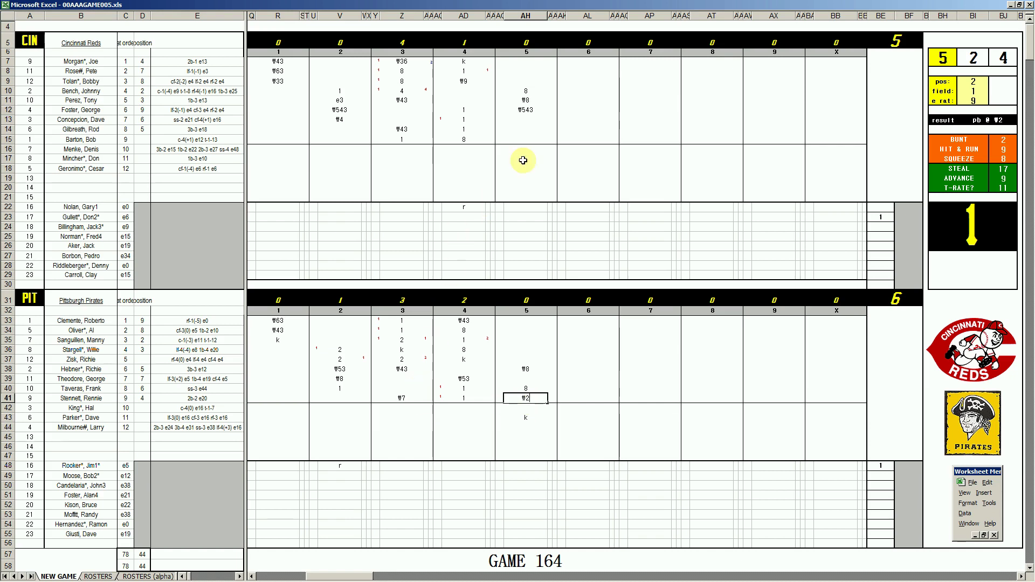
# Retire the Reds in the sixth with ₩7, ₩63 and ₩3 in AL13:AL15.
pyautogui.click(574, 116)
pyautogui.press('F9')
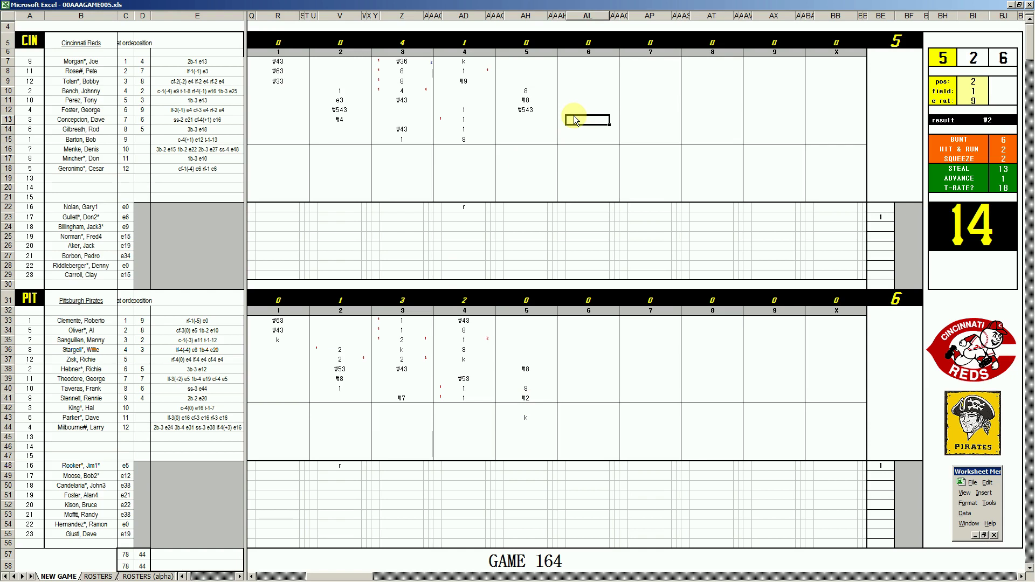
pyautogui.write('\\7')
pyautogui.press('Return')
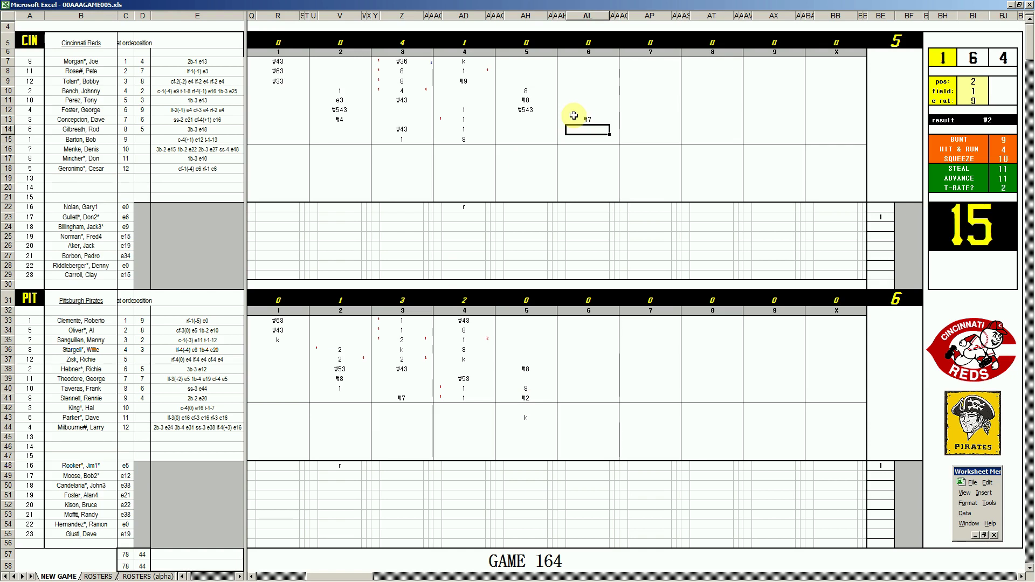
pyautogui.write('\\63')
pyautogui.press('Return')
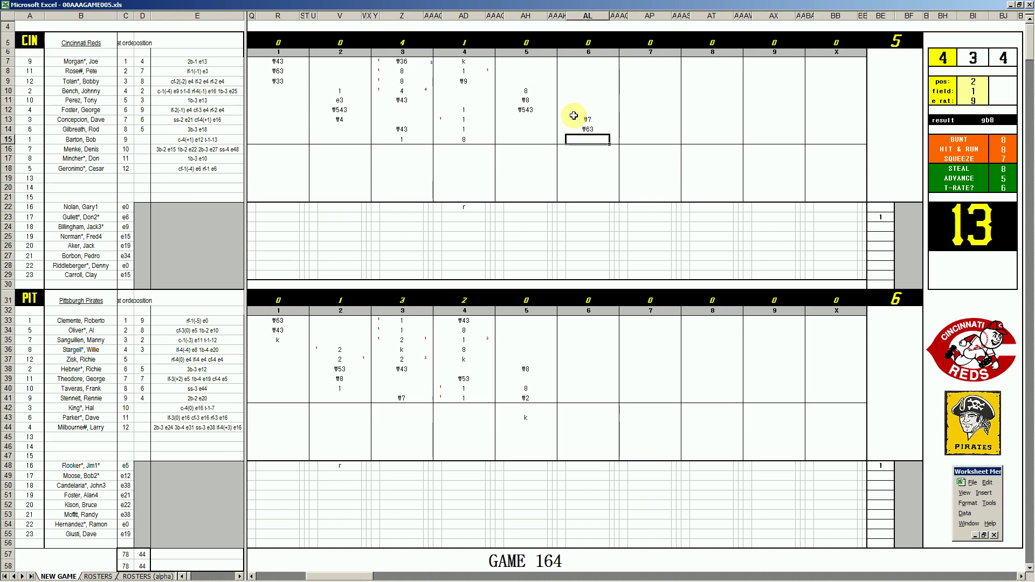
pyautogui.write('\\3')
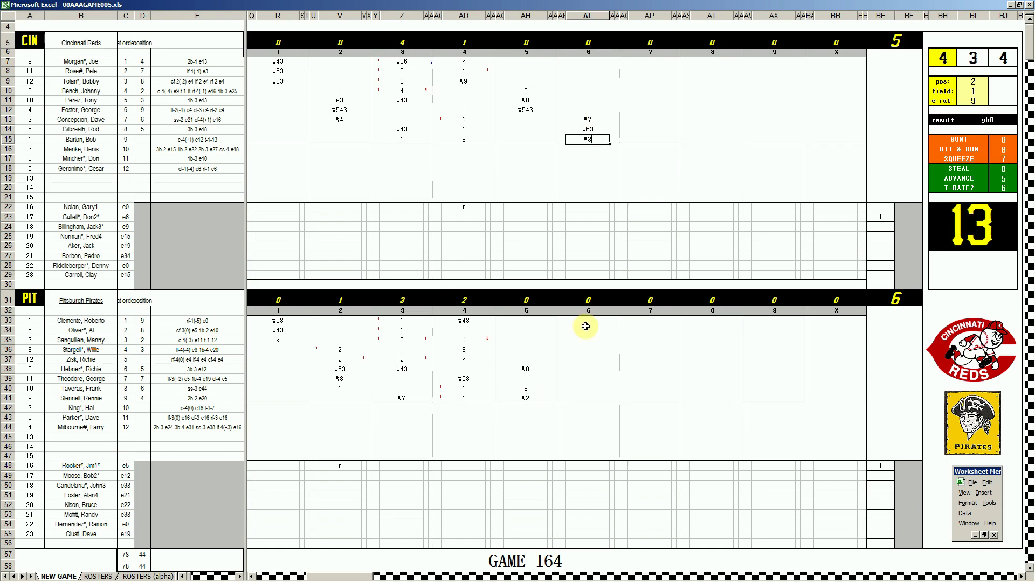
pyautogui.click(586, 319)
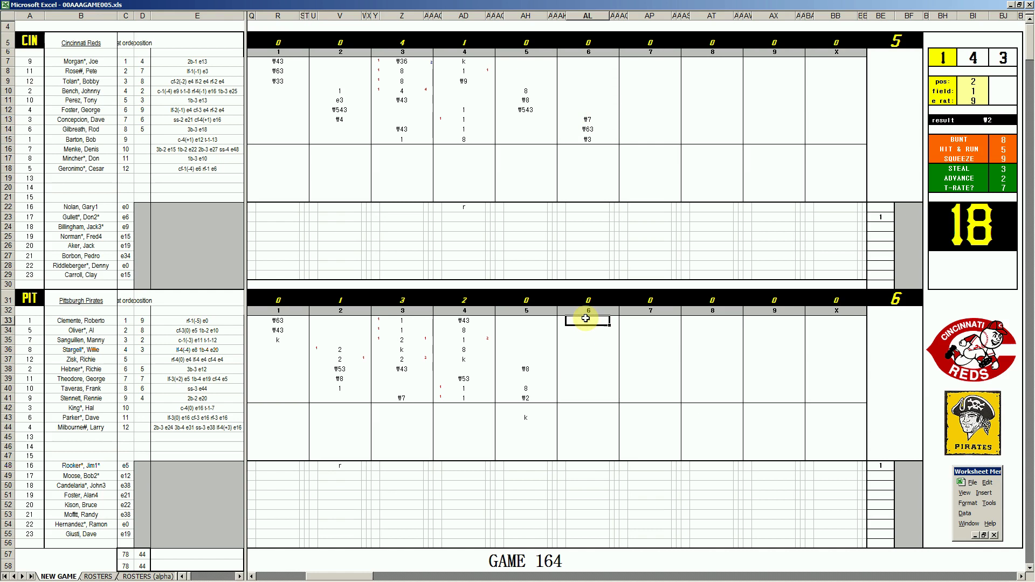
# Confirm Clemente's sixth-inning result and set the fielder position to 6 and field to 2.
pyautogui.doubleClick(585, 318)
pyautogui.press('Return')
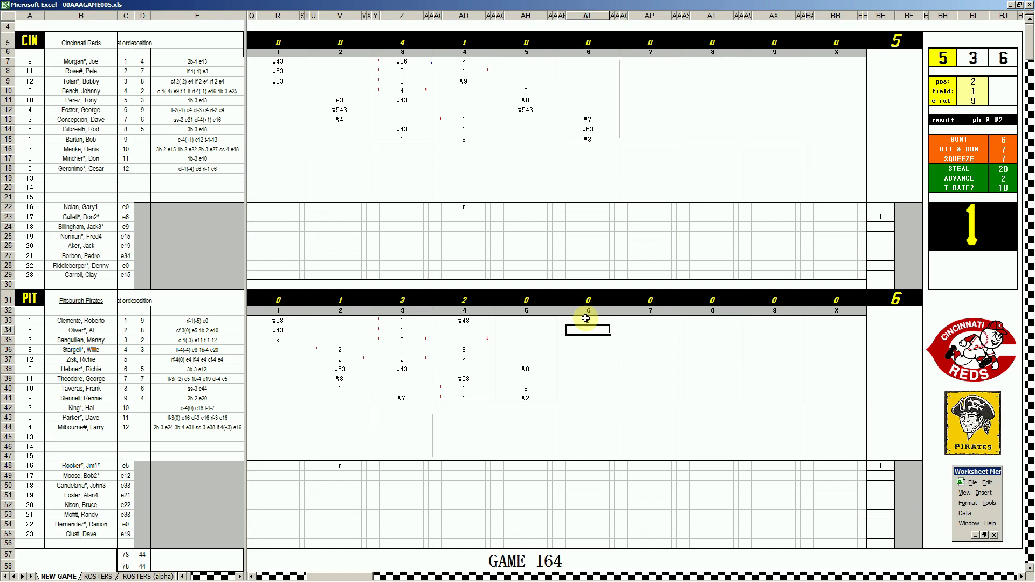
pyautogui.write('6')
pyautogui.press('Return')
pyautogui.write('2')
pyautogui.press('Return')
# Enter ₩63 for Oliver and ₩8 for Sanguillen, keeping the error rating at 13.
pyautogui.click(585, 334)
pyautogui.write('#63')
pyautogui.press('Return')
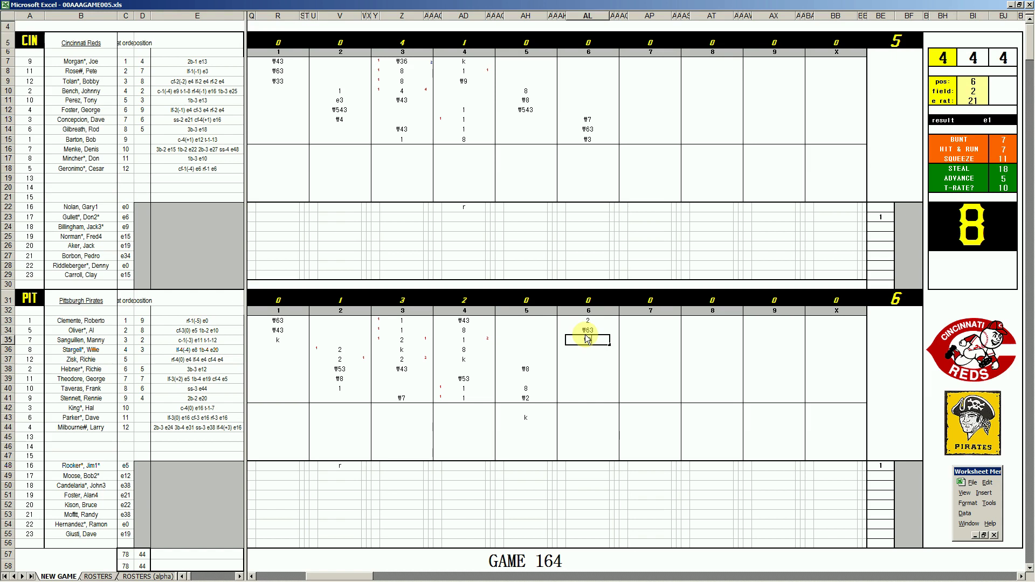
pyautogui.write('#8')
pyautogui.press('Return')
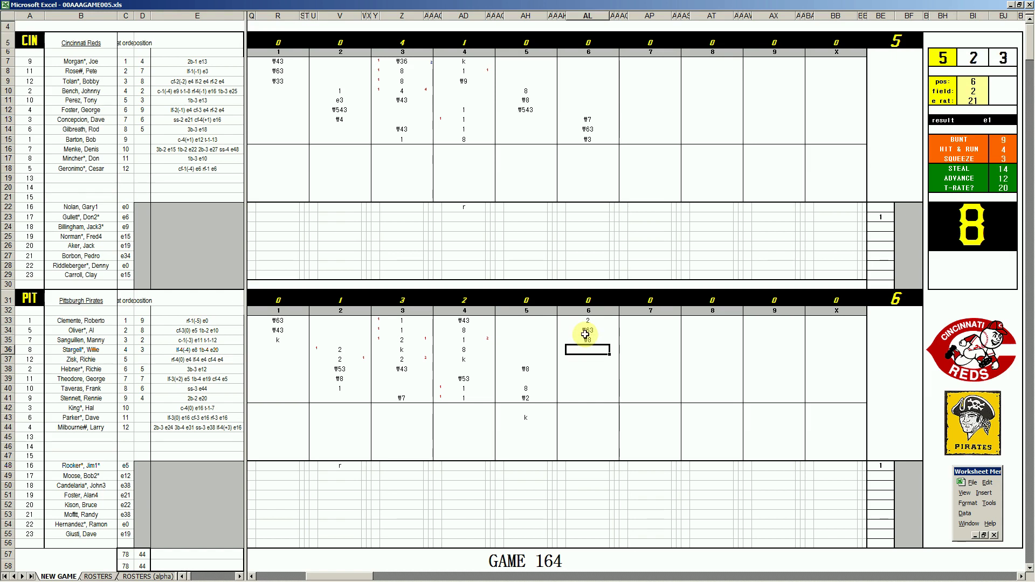
pyautogui.hotkey('ctrl', 'r')
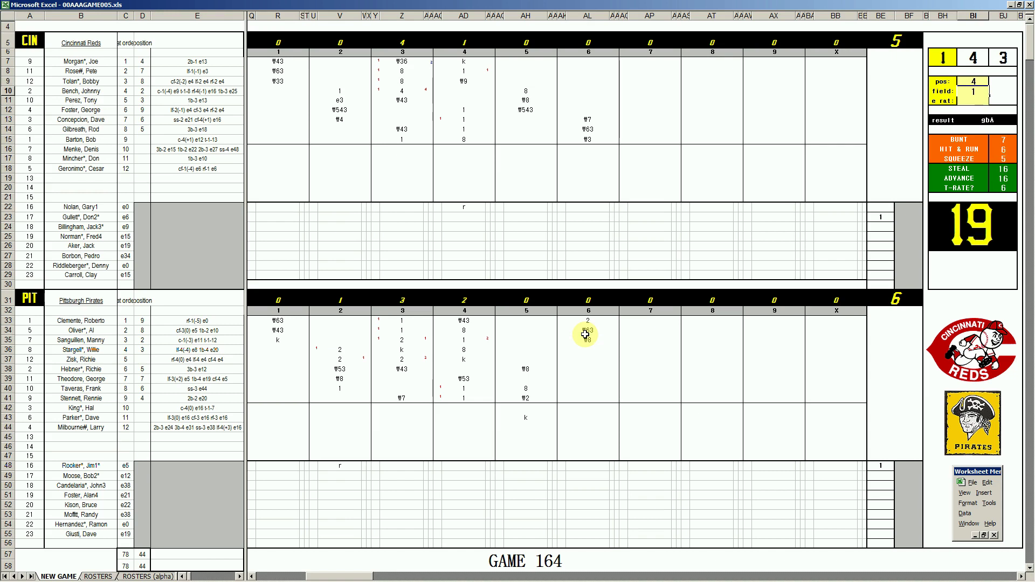
pyautogui.press('Return')
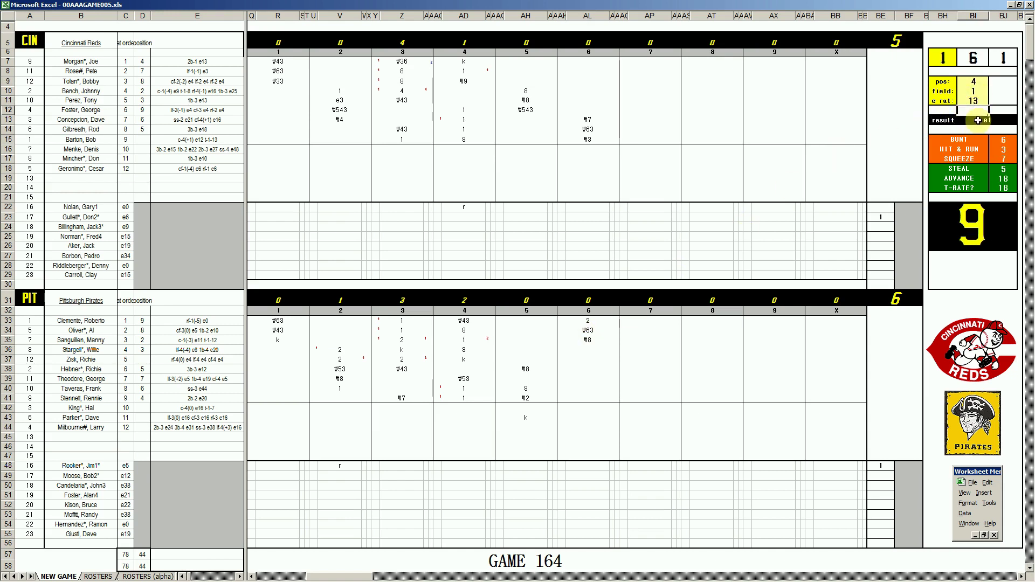
# Enter e4 for Stargell and 4 for Zisk.
pyautogui.click(581, 350)
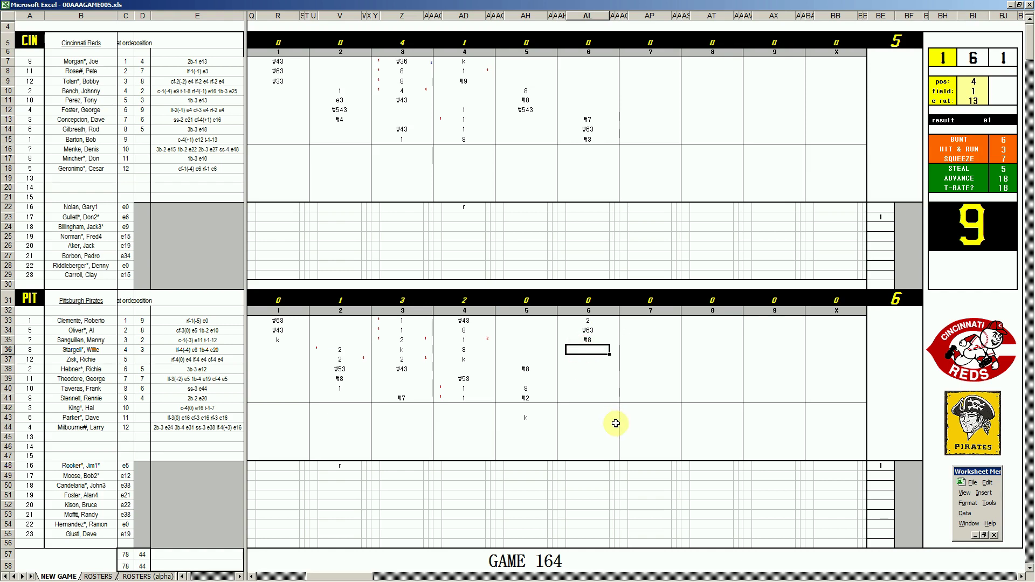
pyautogui.write('e4')
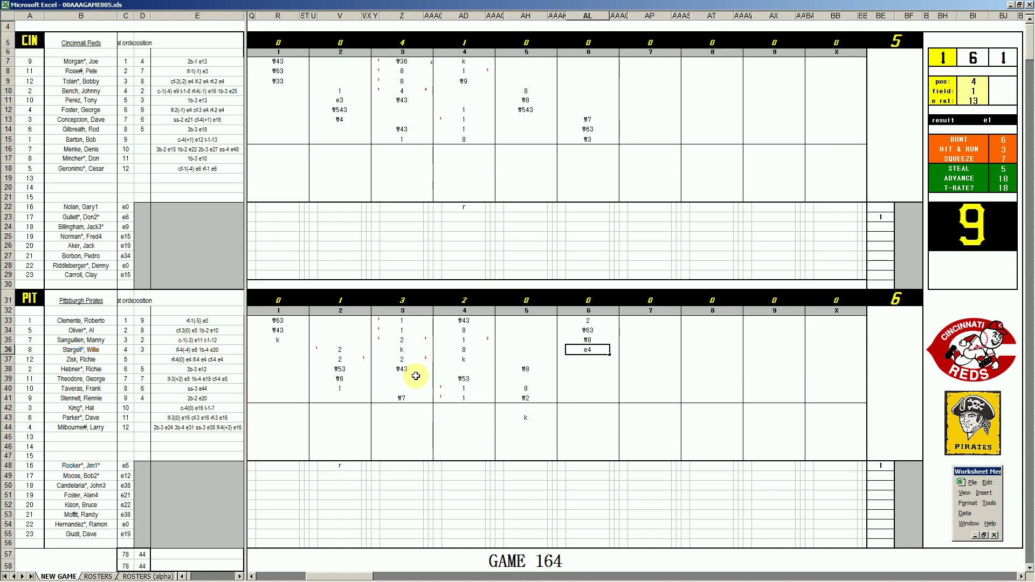
pyautogui.press('Return')
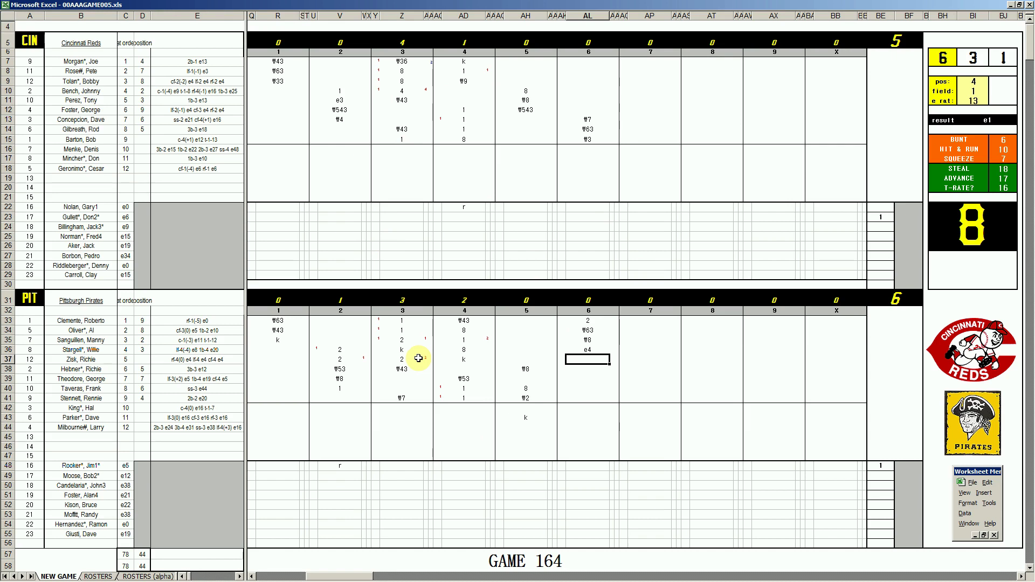
pyautogui.write('4')
pyautogui.press('Tab')
# Mark Clemente, Stargell and Zisk as scoring with 1s, and enter ₩4 for Hebner.
pyautogui.press('Left')
pyautogui.press('Left')
pyautogui.press('Up')
pyautogui.press('Up')
pyautogui.press('Up')
pyautogui.press('Up')
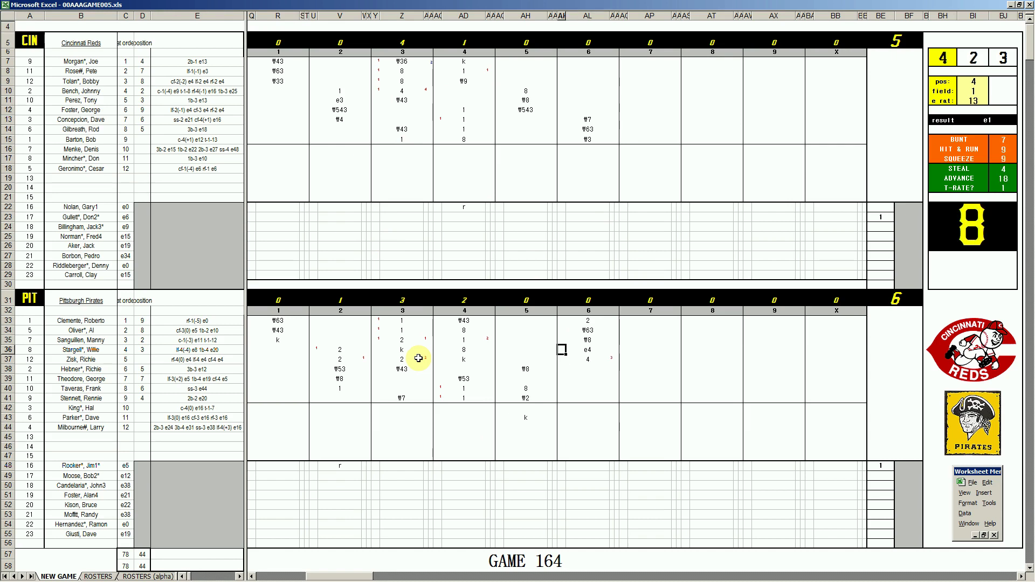
pyautogui.write('1')
pyautogui.press('Return')
pyautogui.press('Down')
pyautogui.press('Down')
pyautogui.write('1')
pyautogui.press('Return')
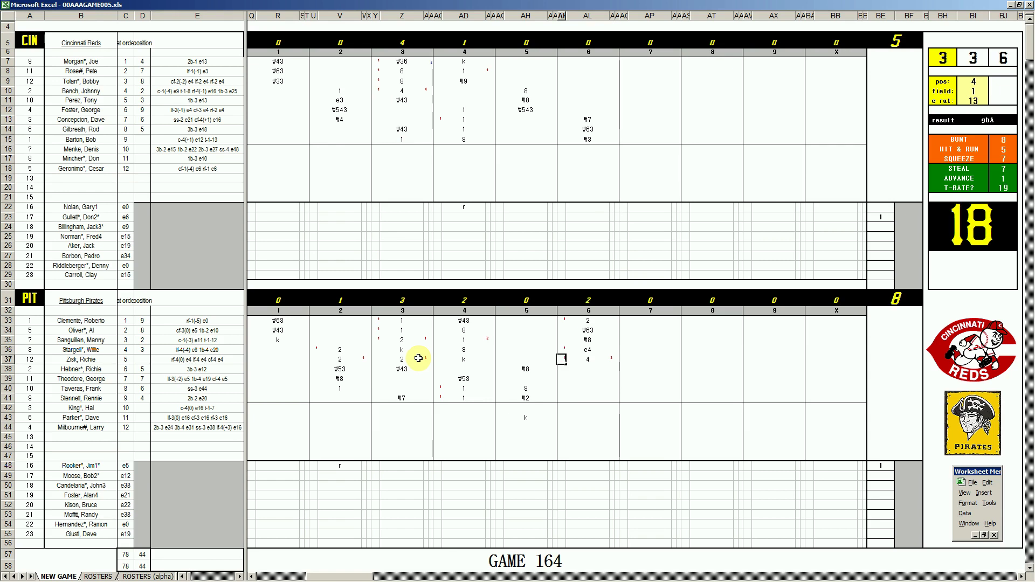
pyautogui.write('1')
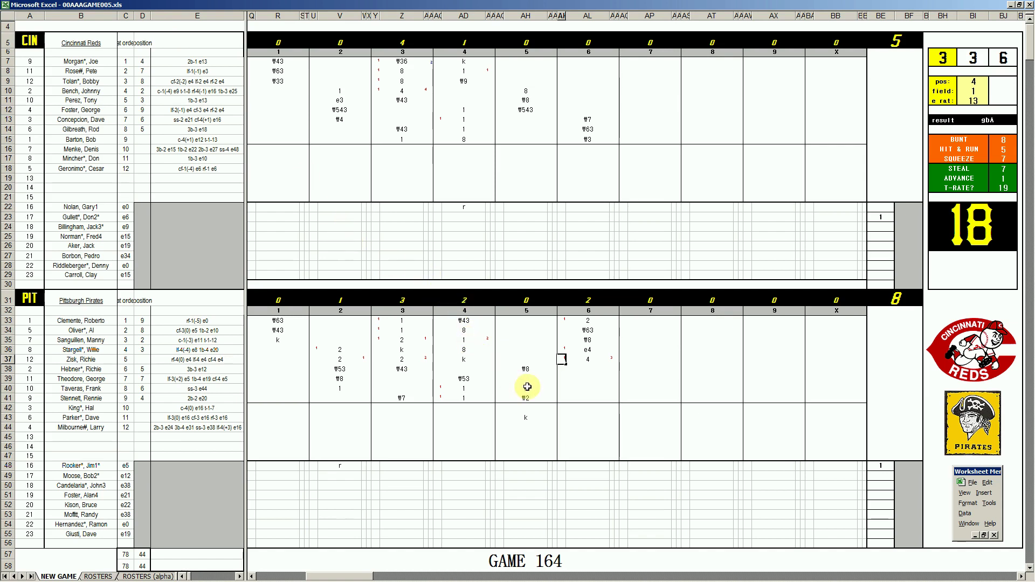
pyautogui.press('Return')
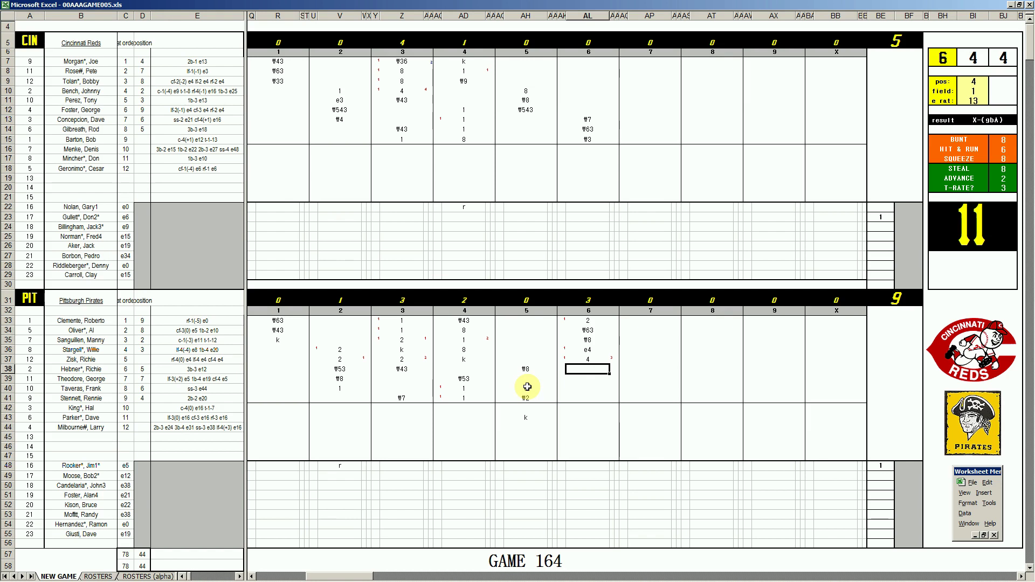
pyautogui.write('\\4')
# Enter the Reds' seventh: 8 for Morgan, 1 for Rose, ₩43 for Tolan, k for Bench, then k for Perez.
pyautogui.click(649, 60)
pyautogui.press('F9')
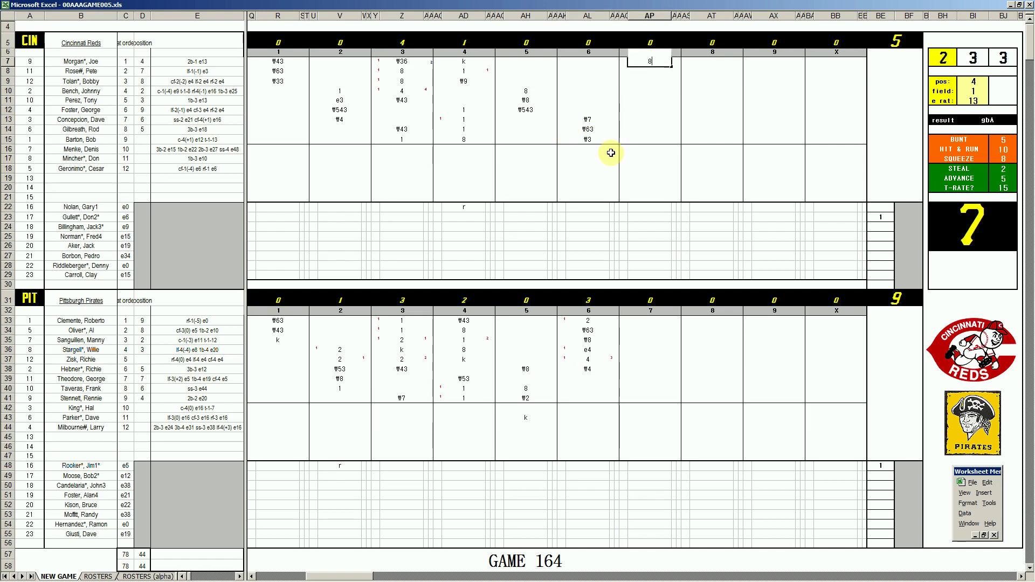
pyautogui.press('Return')
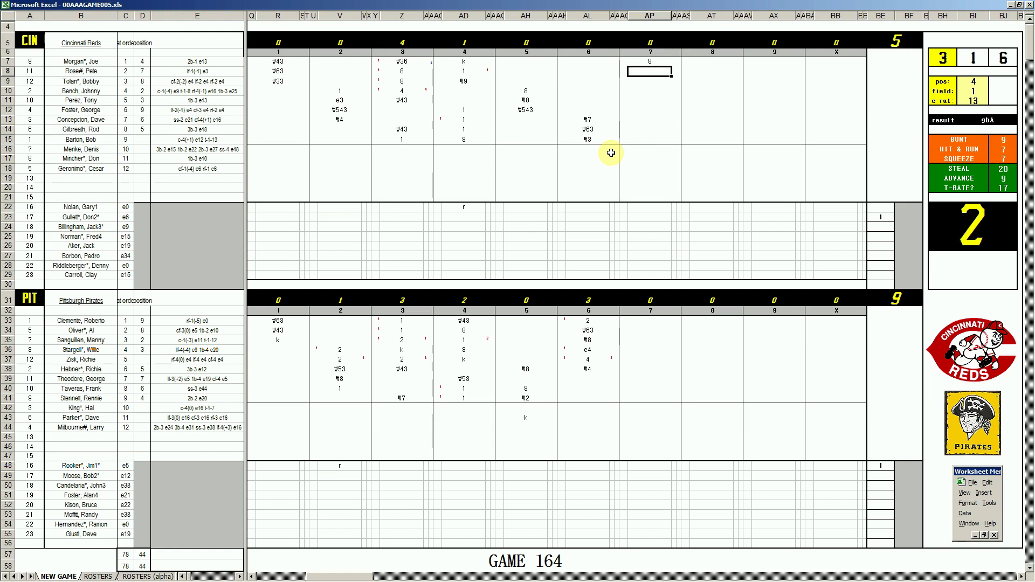
pyautogui.write('1')
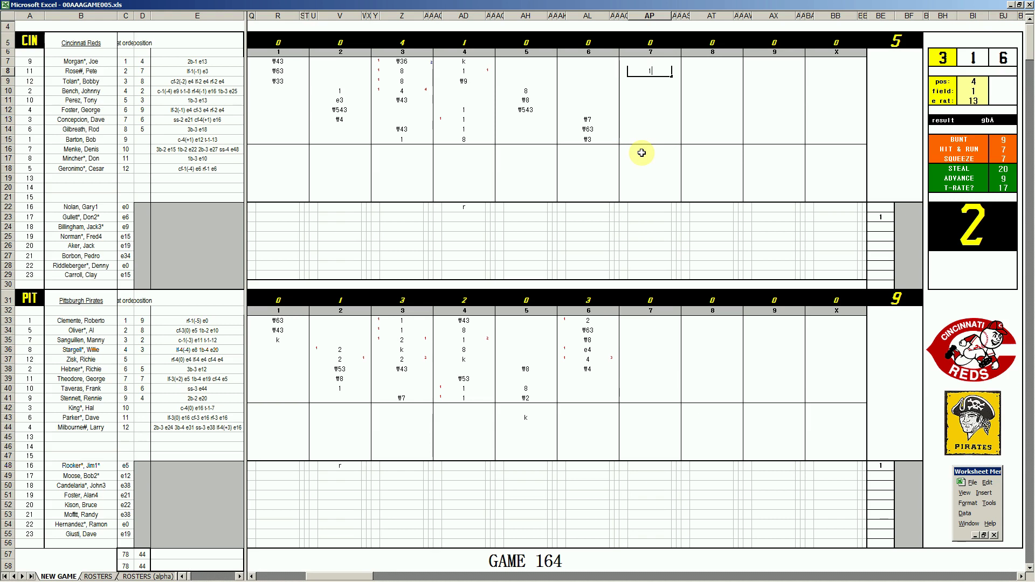
pyautogui.press('Return')
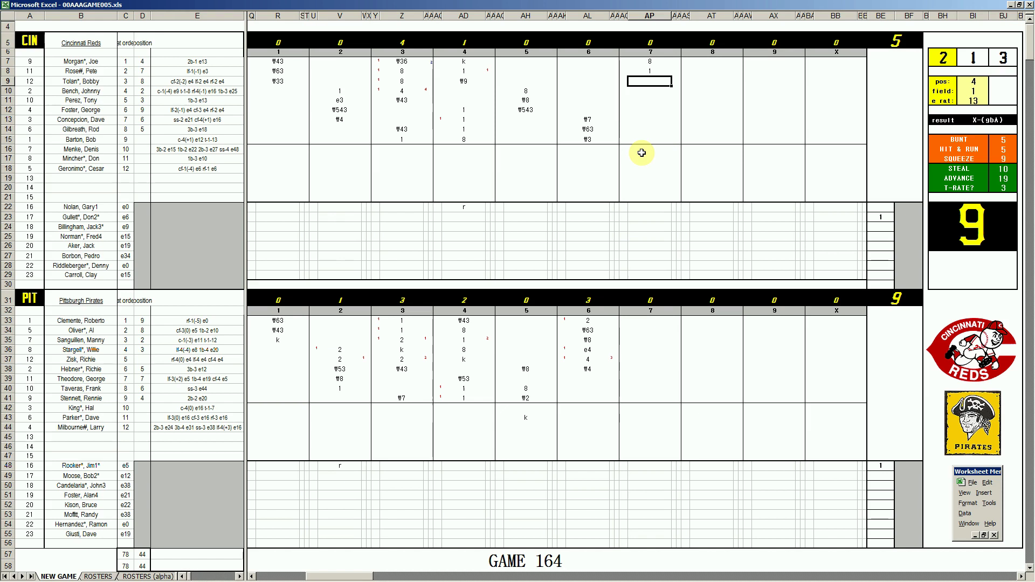
pyautogui.write('#43')
pyautogui.press('Return')
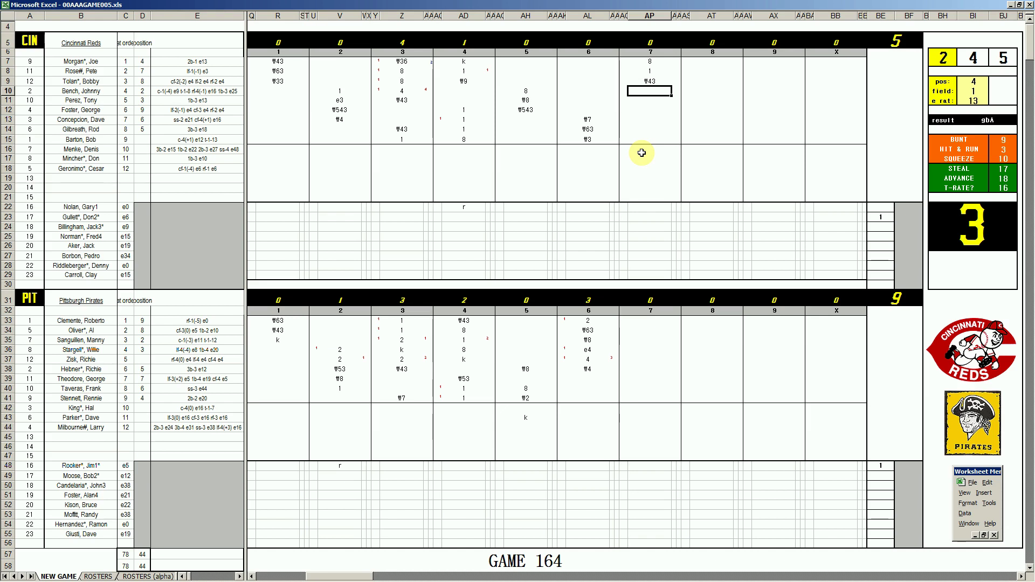
pyautogui.write('k')
pyautogui.press('Return')
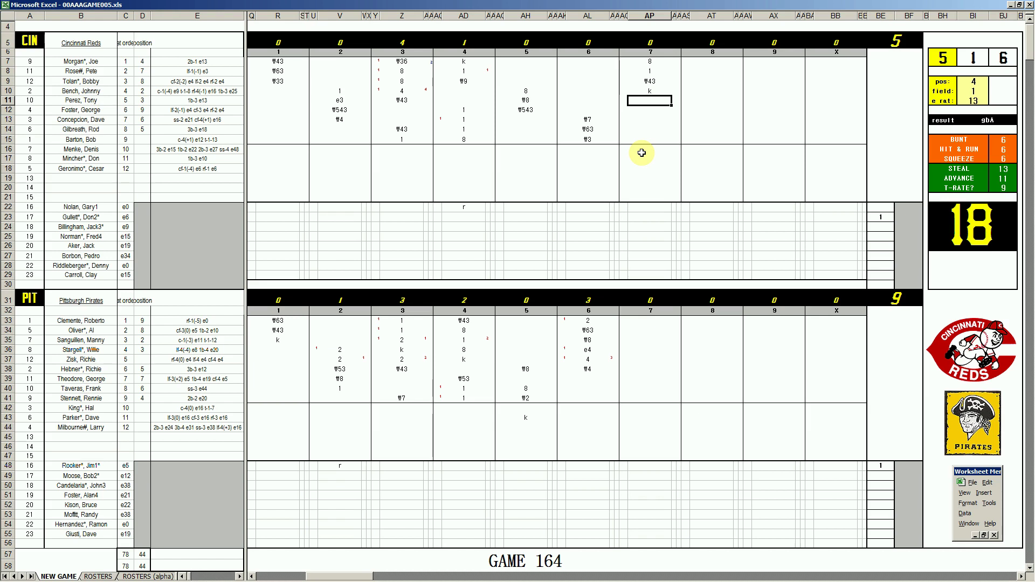
pyautogui.write('k')
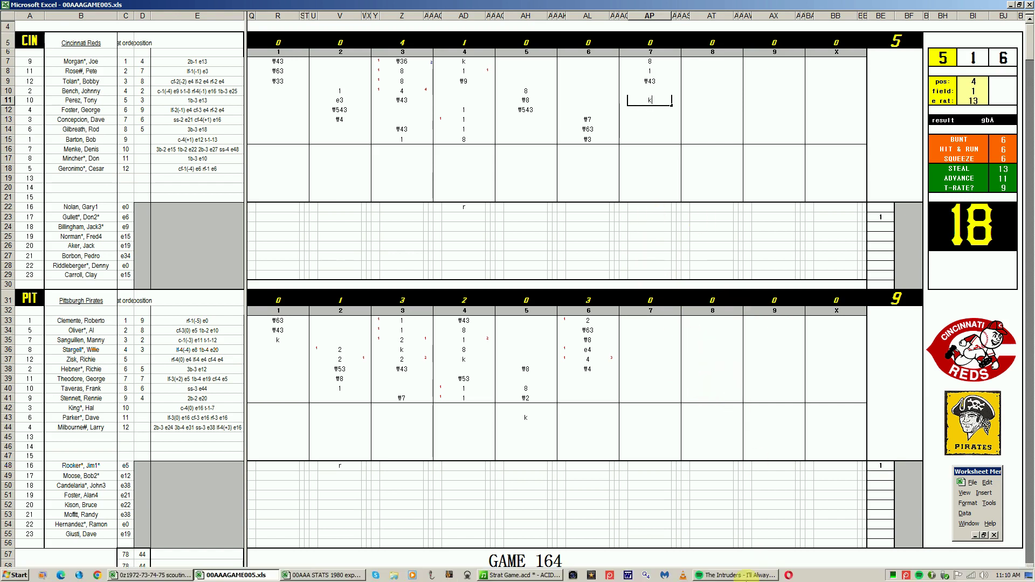
pyautogui.click(751, 575)
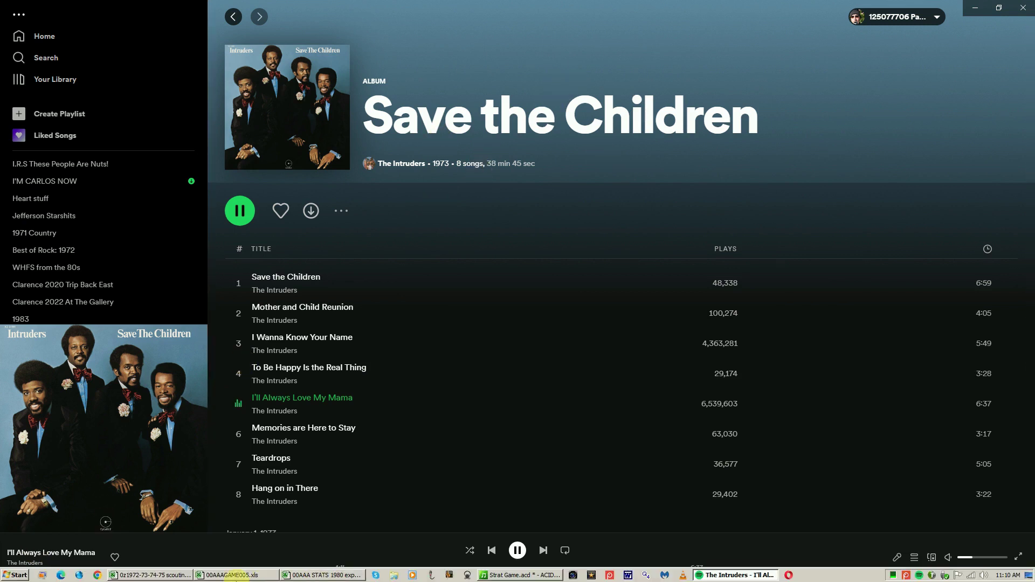
pyautogui.click(236, 577)
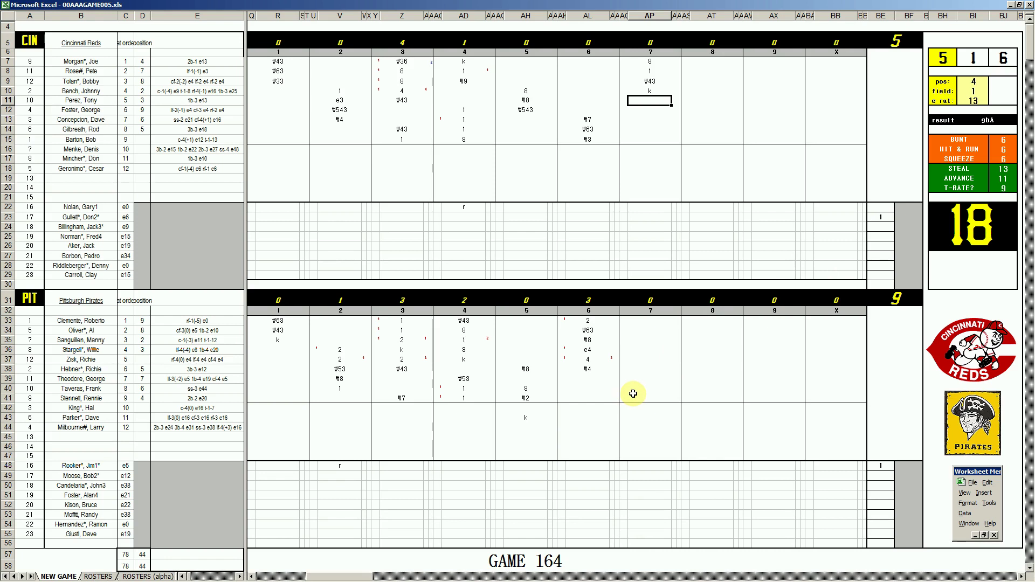
# Commit Perez's strikeout and enter 6 in BF23 of the Reds' pitching tally.
pyautogui.click(905, 217)
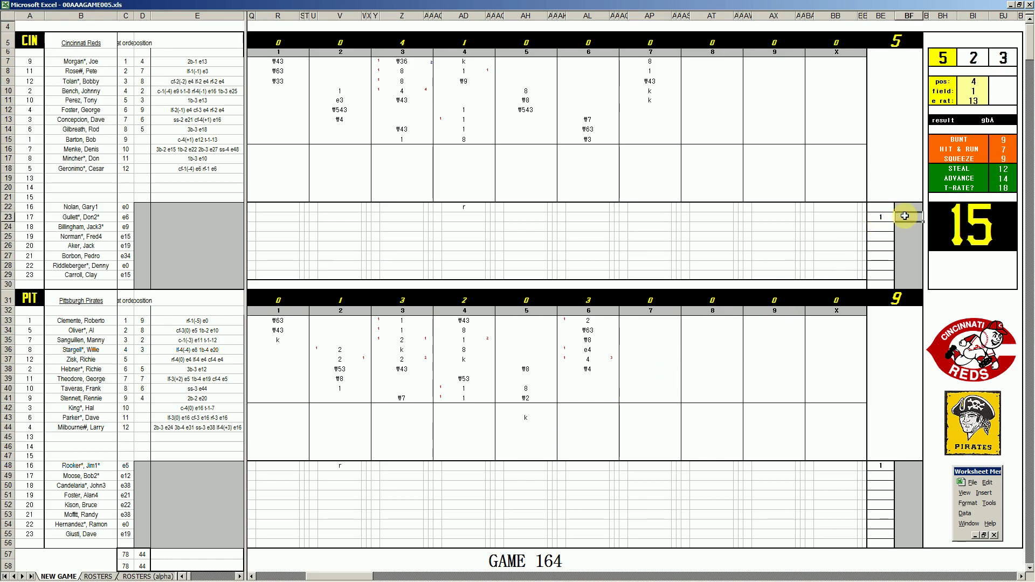
pyautogui.write('6')
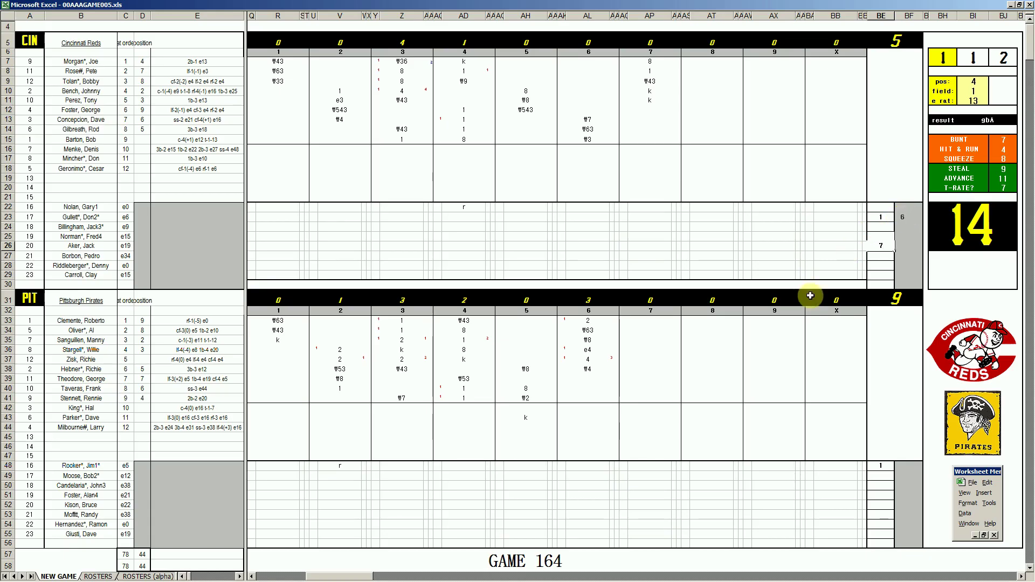
# Set the fielder position to 6 and field to 2 for the Pirates' seventh.
pyautogui.click(650, 378)
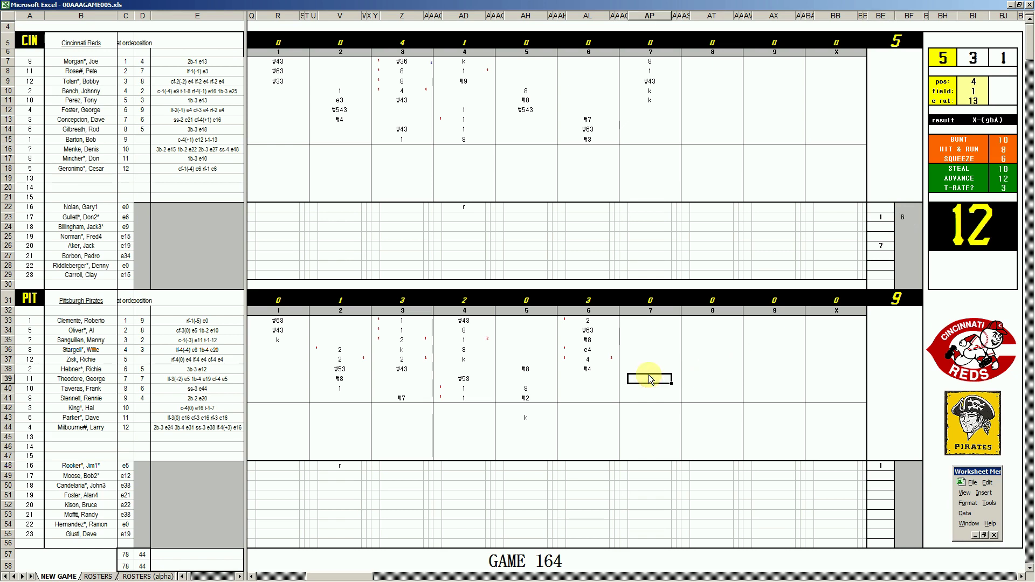
pyautogui.press('Down')
pyautogui.press('Down')
pyautogui.press('Down')
pyautogui.press('Down')
pyautogui.press('Down')
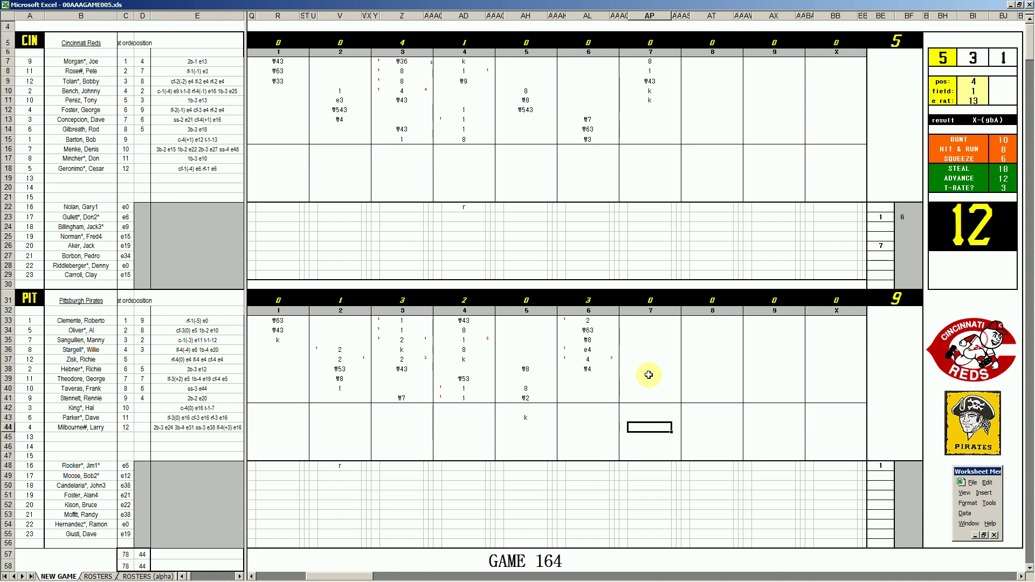
pyautogui.press('Tab')
pyautogui.write('6')
pyautogui.press('Return')
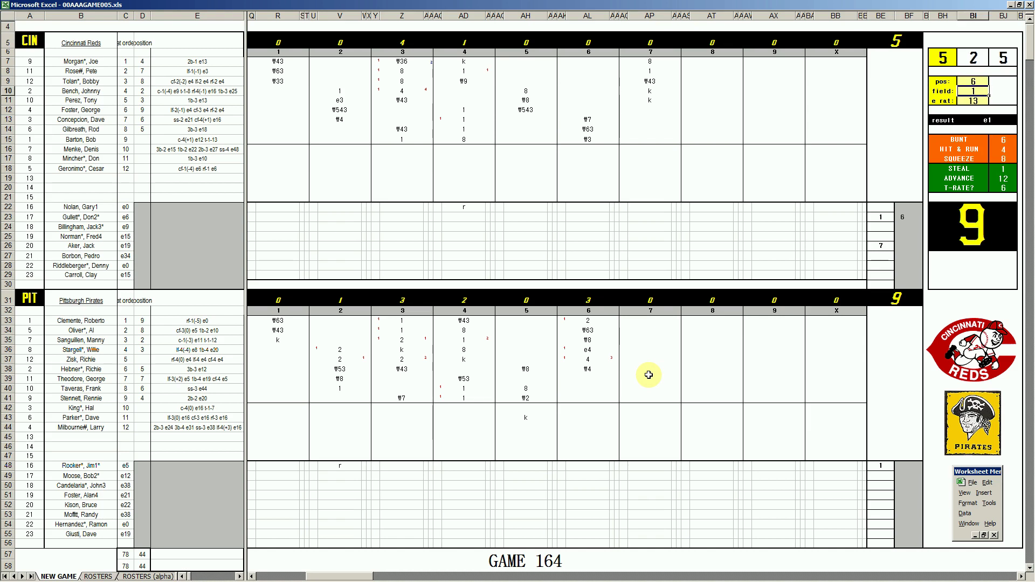
pyautogui.write('2')
pyautogui.press('Return')
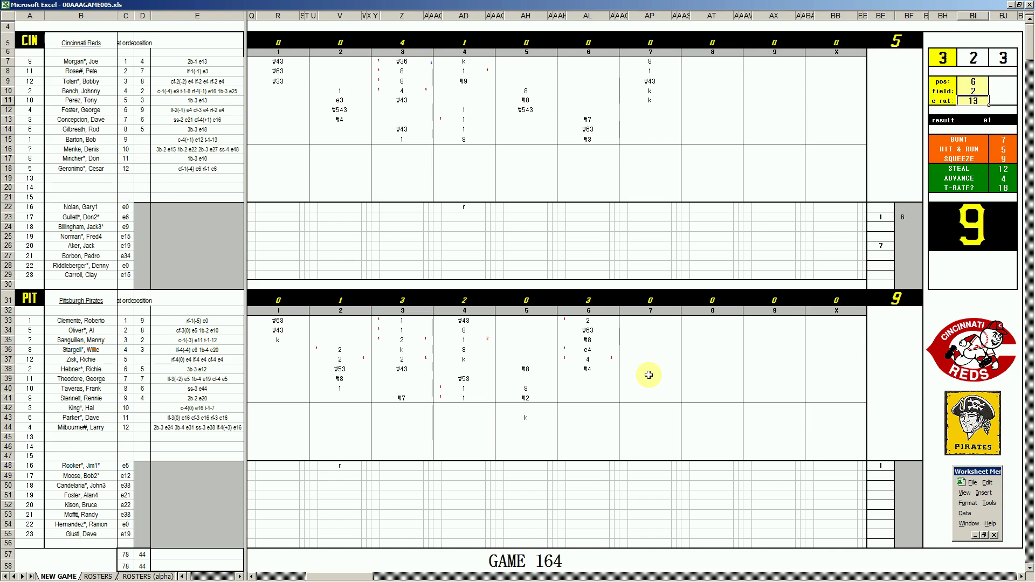
# Enter e6 for the row 43 batter and 1 for Taveras in AP40.
pyautogui.click(648, 379)
pyautogui.press('Down')
pyautogui.press('Down')
pyautogui.press('Down')
pyautogui.press('Down')
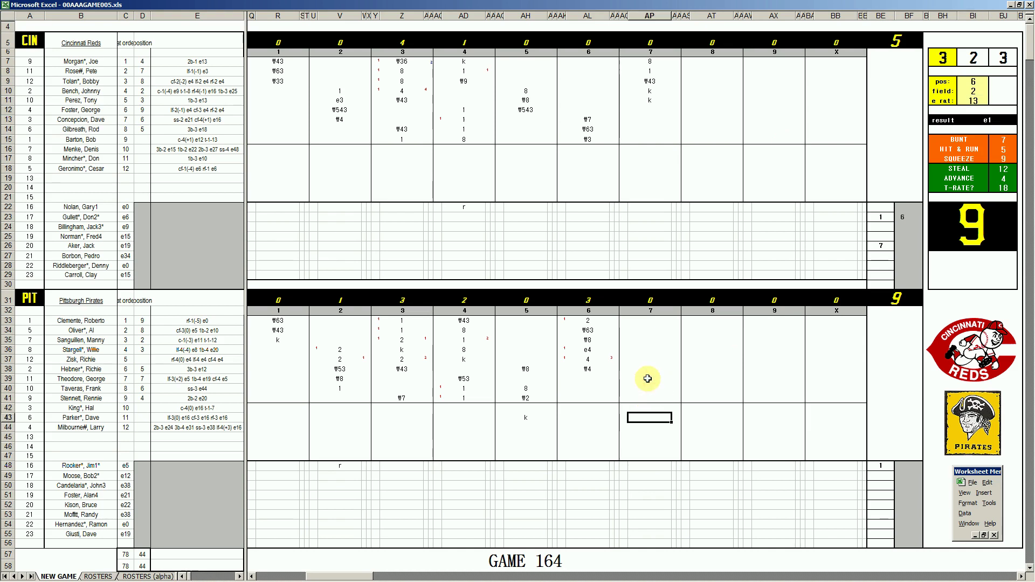
pyautogui.write('e6')
pyautogui.press('Return')
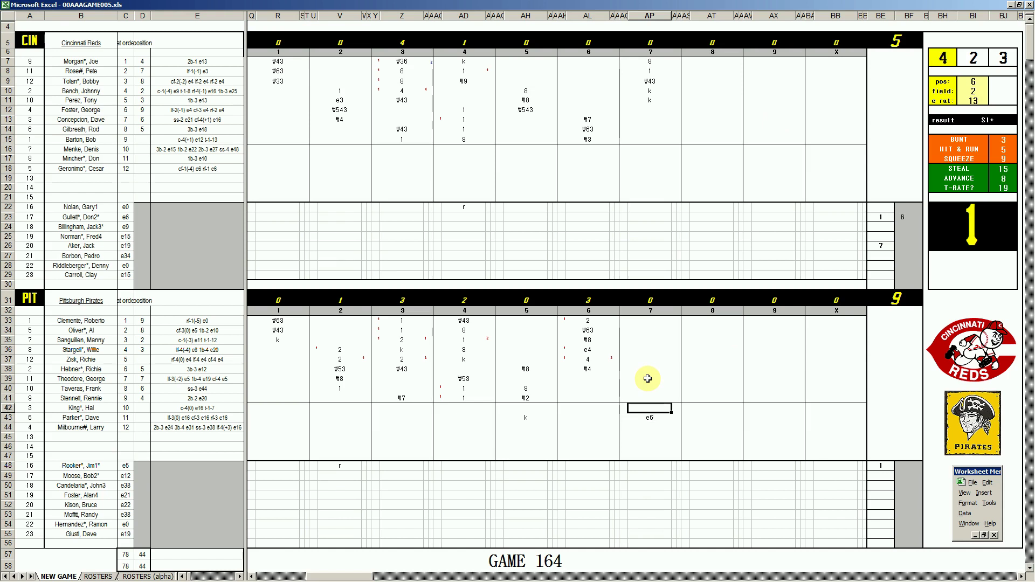
pyautogui.press('Up')
pyautogui.press('Up')
pyautogui.press('Up')
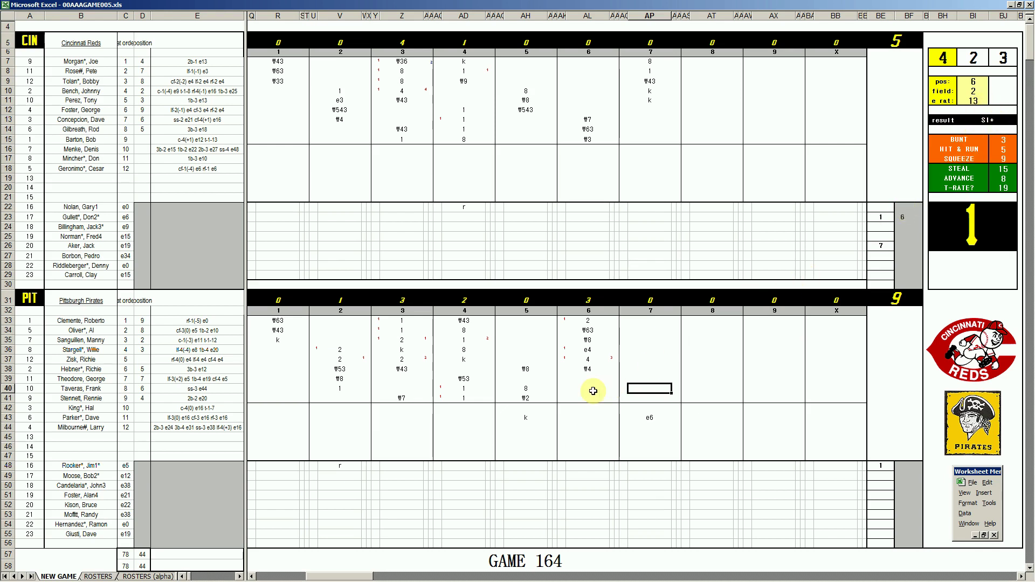
pyautogui.write('1')
pyautogui.press('Return')
pyautogui.press('Return')
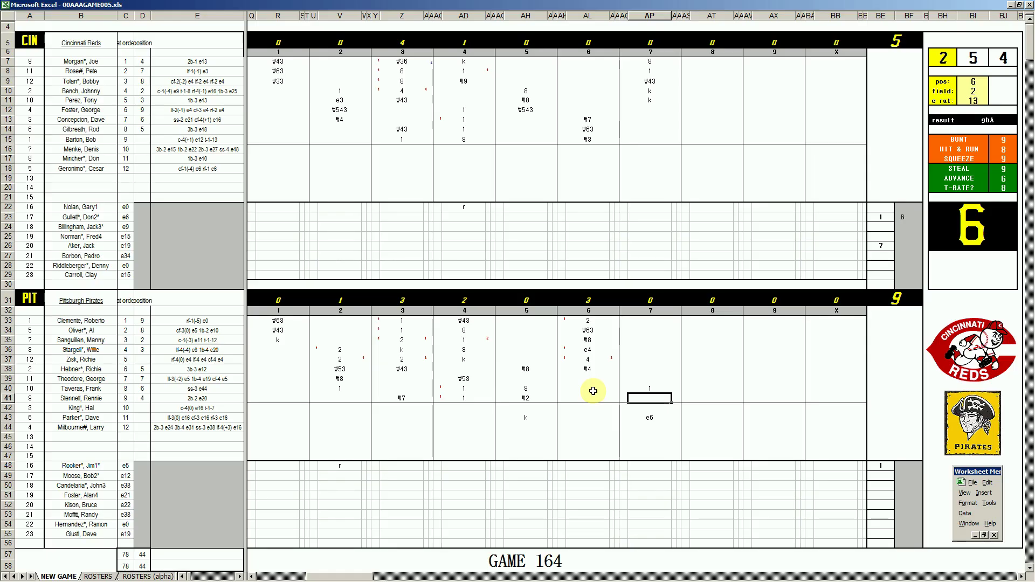
# Enter 3 for the row 41 batter and run markers beside rows 41, 40 and 43.
pyautogui.write('3')
pyautogui.press('Tab')
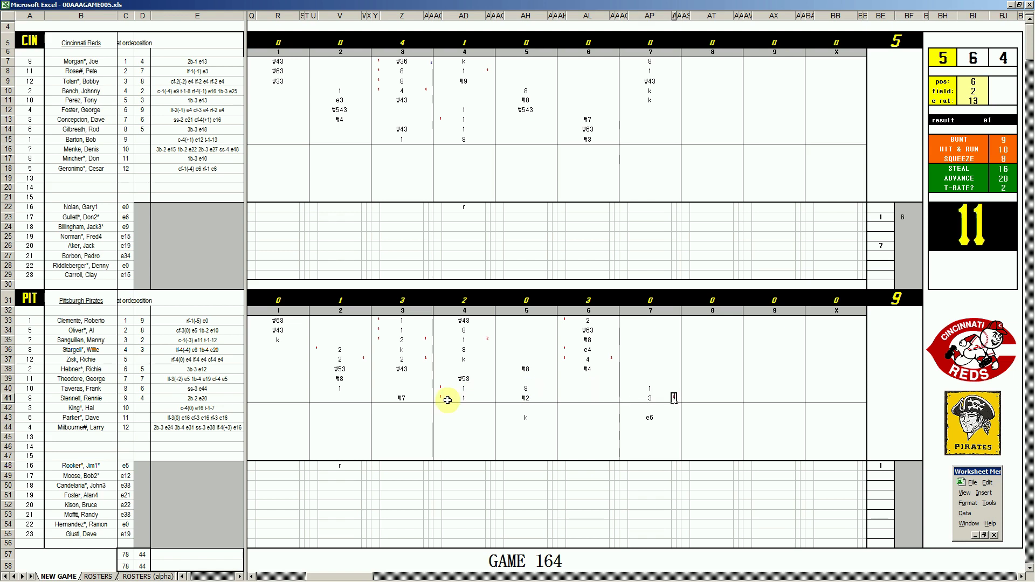
pyautogui.write('2')
pyautogui.press('Return')
pyautogui.write('1')
pyautogui.press('Return')
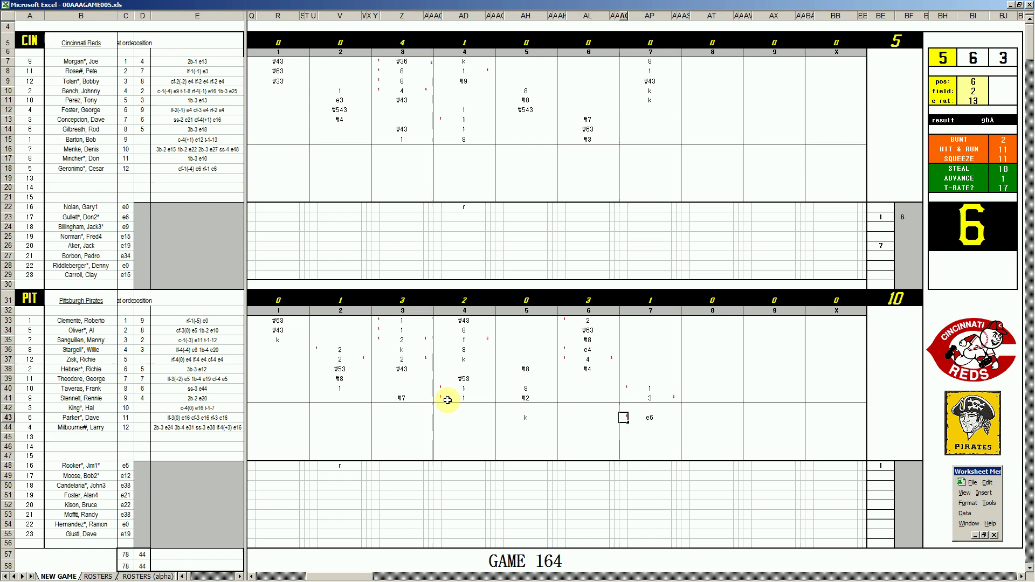
pyautogui.write('1')
pyautogui.press('Return')
# Enter 3 in AP33 and add run markers beside rows 33 and 41.
pyautogui.press('Up')
pyautogui.press('Up')
pyautogui.press('Up')
pyautogui.press('Up')
pyautogui.press('Up')
pyautogui.press('Up')
pyautogui.press('Up')
pyautogui.press('Up')
pyautogui.press('Up')
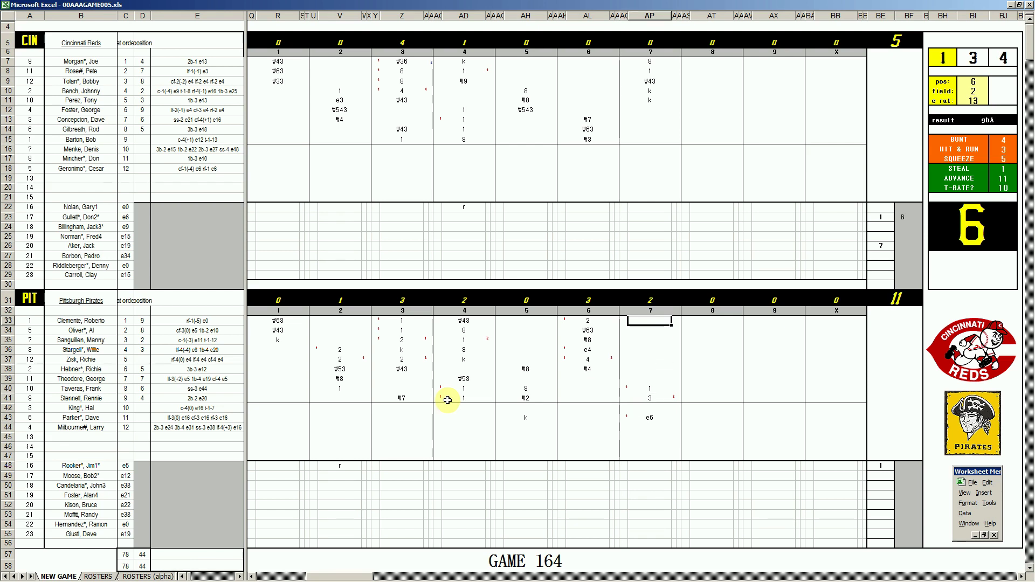
pyautogui.write('3')
pyautogui.press('Return')
pyautogui.write('1')
pyautogui.press('Return')
pyautogui.press('Down')
pyautogui.press('Down')
pyautogui.press('Down')
pyautogui.press('Down')
pyautogui.press('Down')
pyautogui.press('Down')
pyautogui.press('Down')
pyautogui.press('Down')
pyautogui.write('1')
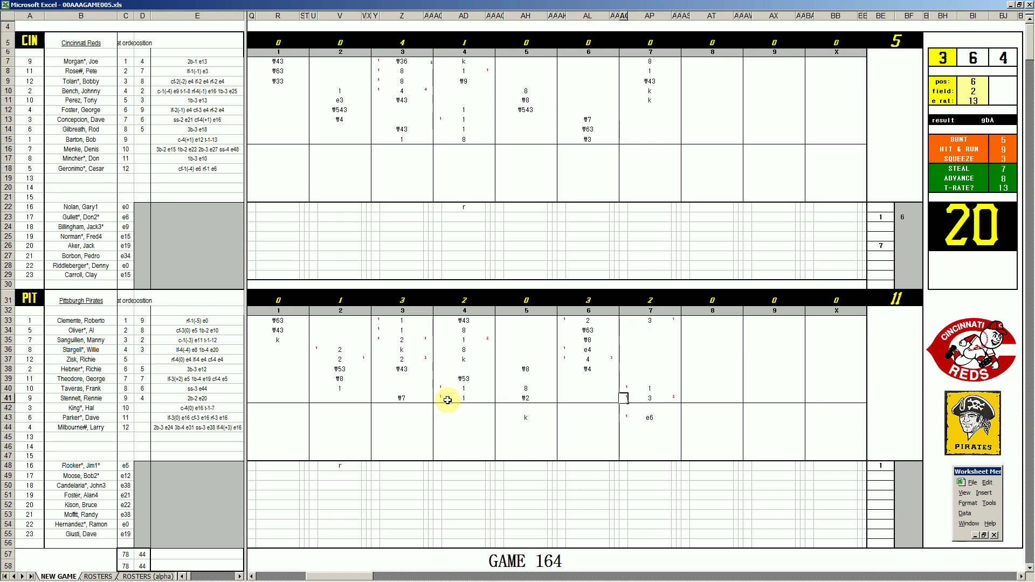
pyautogui.press('Return')
# Enter ₩992 in AP34, correcting an initial 9, then ₩63 in AP35.
pyautogui.press('Up')
pyautogui.press('Up')
pyautogui.press('Up')
pyautogui.press('Up')
pyautogui.press('Up')
pyautogui.press('Up')
pyautogui.press('Up')
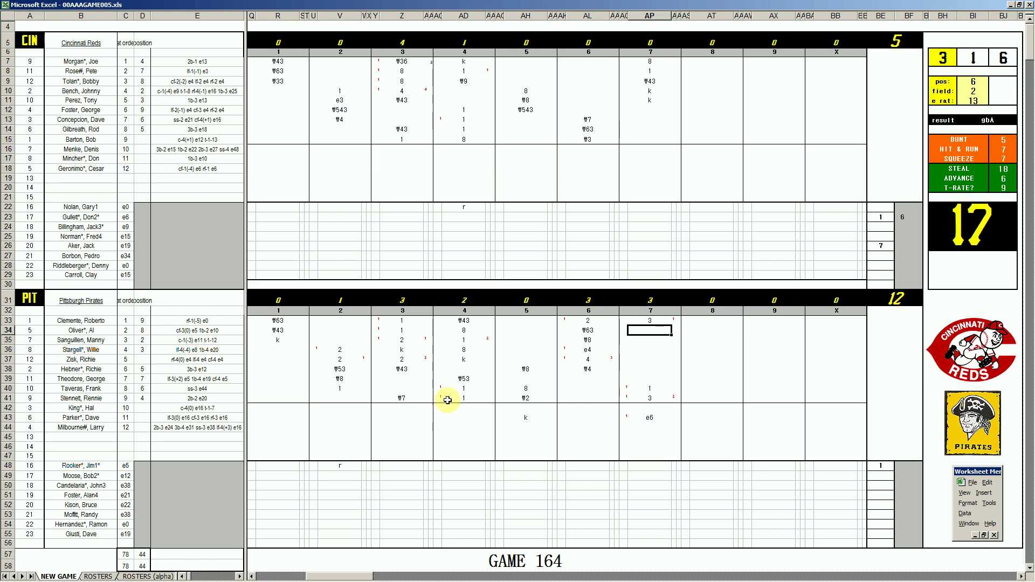
pyautogui.write('9')
pyautogui.press('Return')
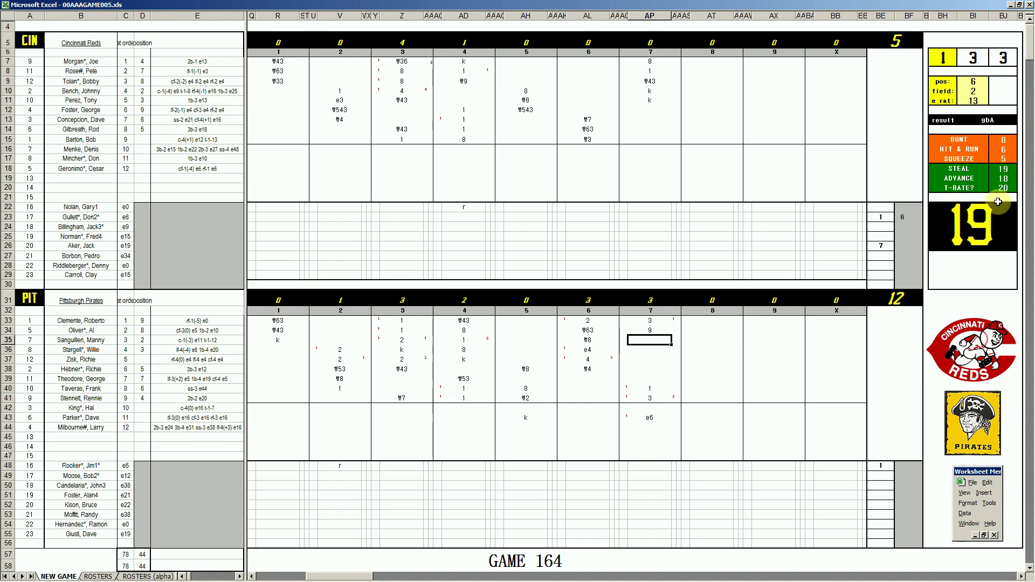
pyautogui.press('Up')
pyautogui.write('\\992')
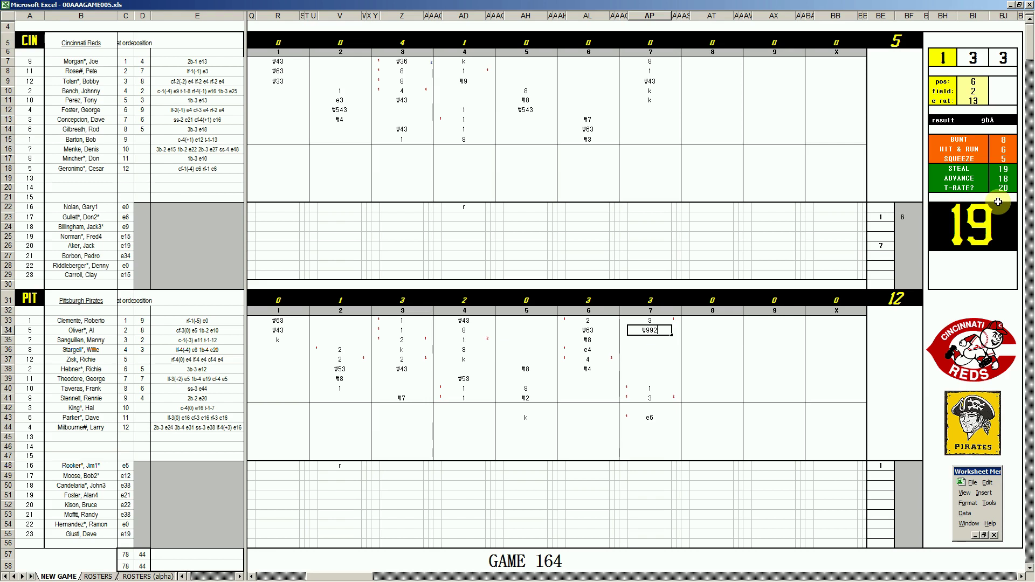
pyautogui.press('Return')
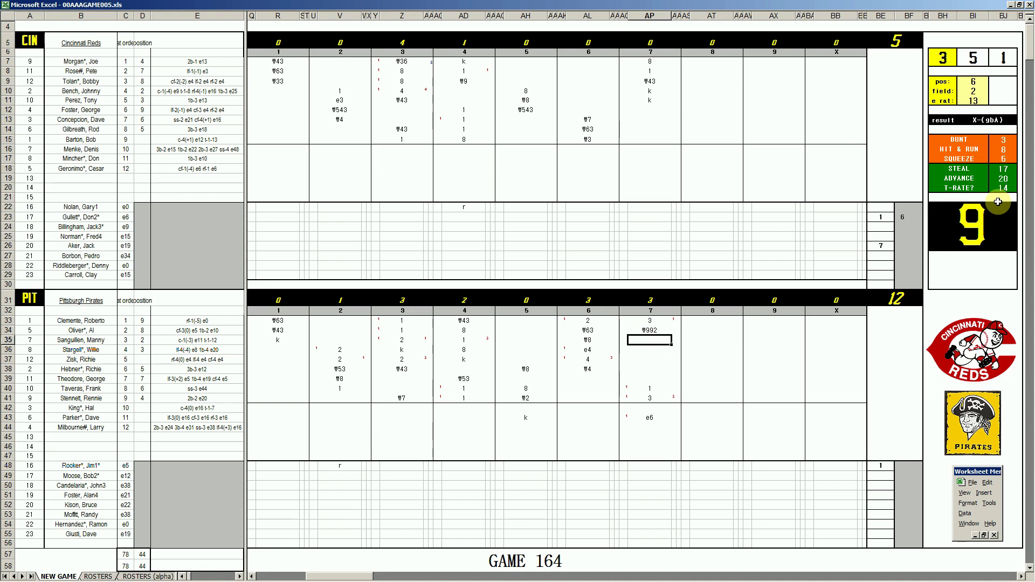
pyautogui.write('\\63')
# Add 7 in BF48 and 8 in BE52 to the relief pitching entries.
pyautogui.click(905, 466)
pyautogui.write('7')
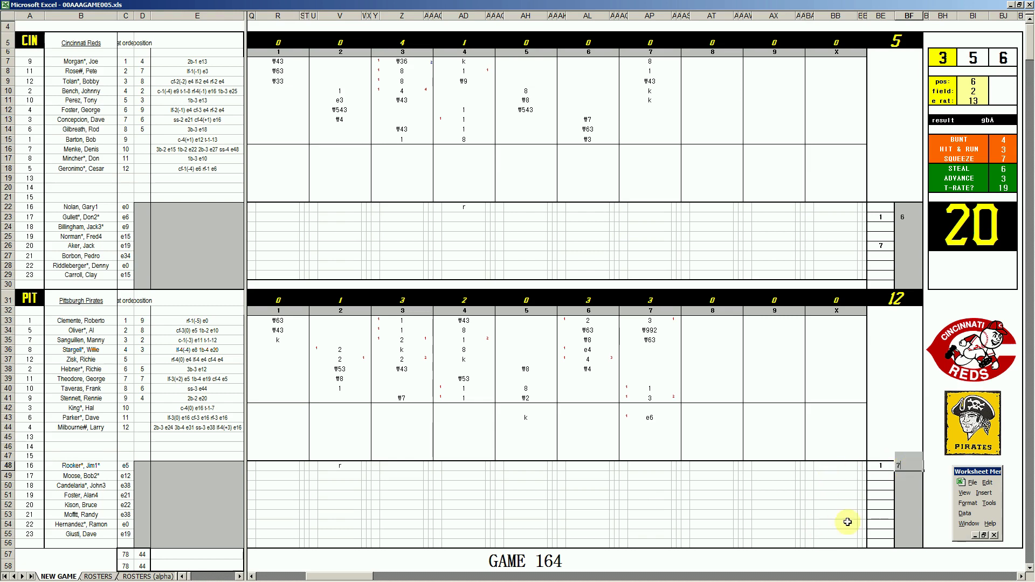
pyautogui.click(877, 506)
pyautogui.write('8')
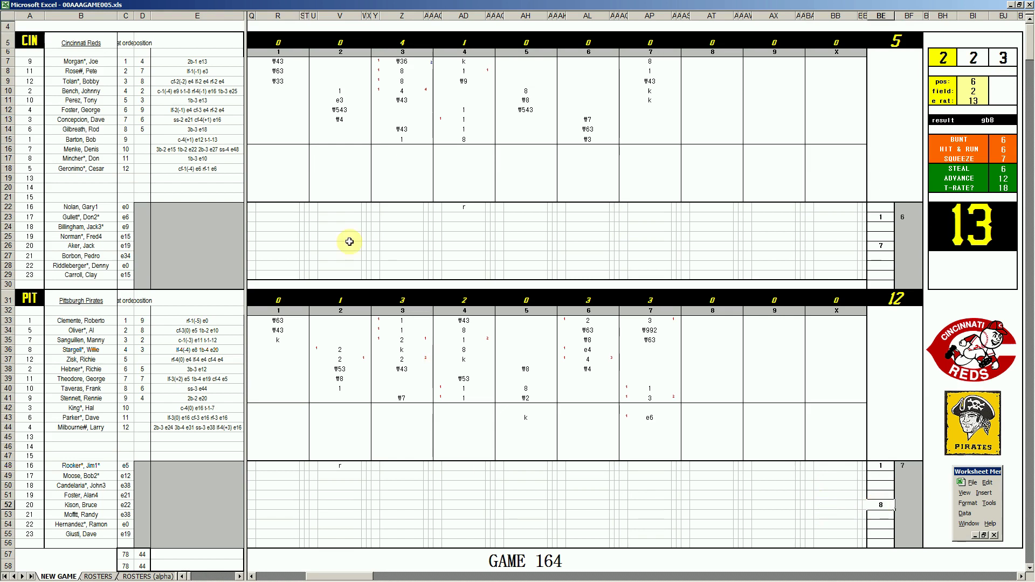
# Enter k in AT12 for the Reds' eighth and set the field value to 3.
pyautogui.click(695, 110)
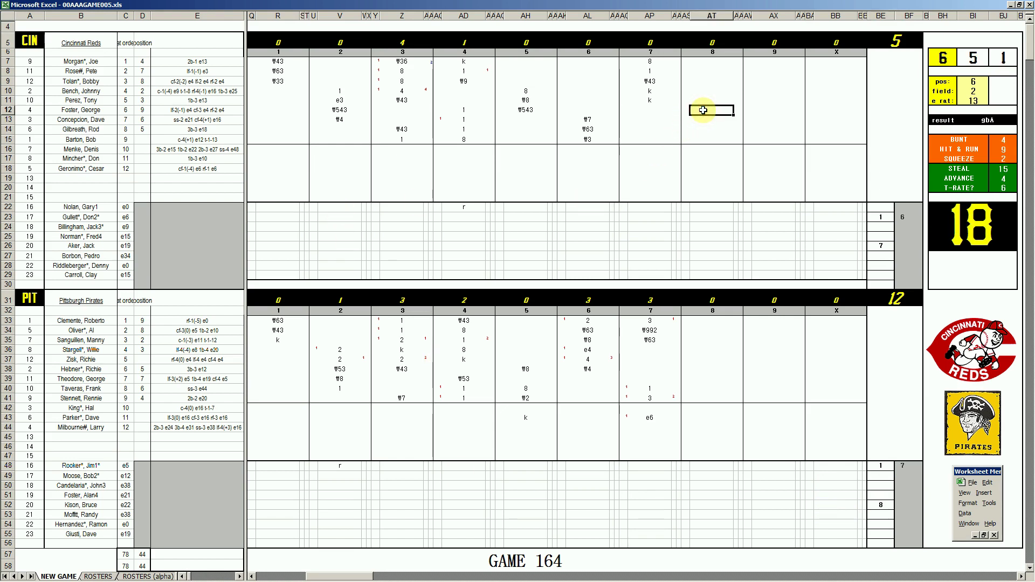
pyautogui.write('k')
pyautogui.press('Return')
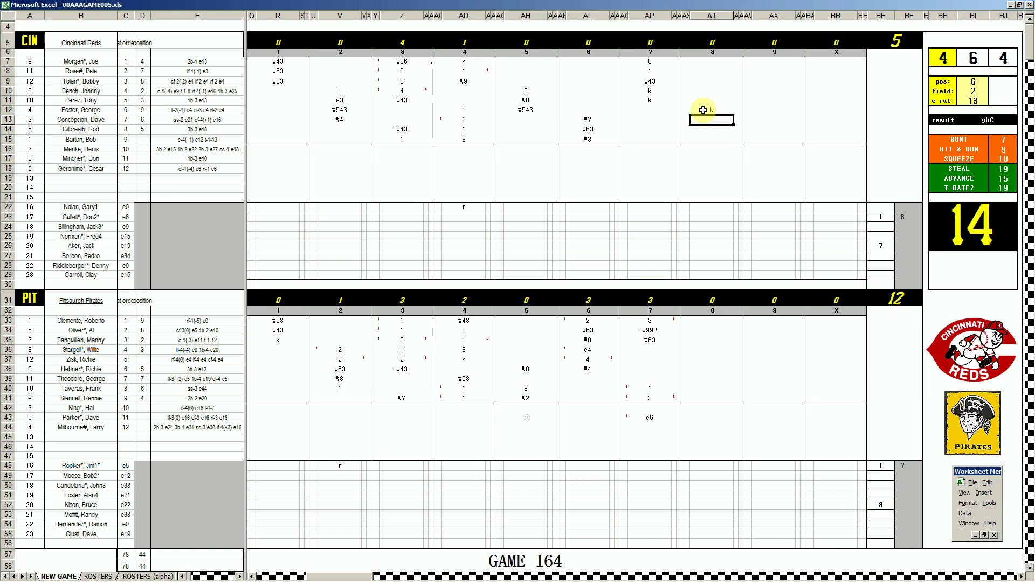
pyautogui.press('Tab')
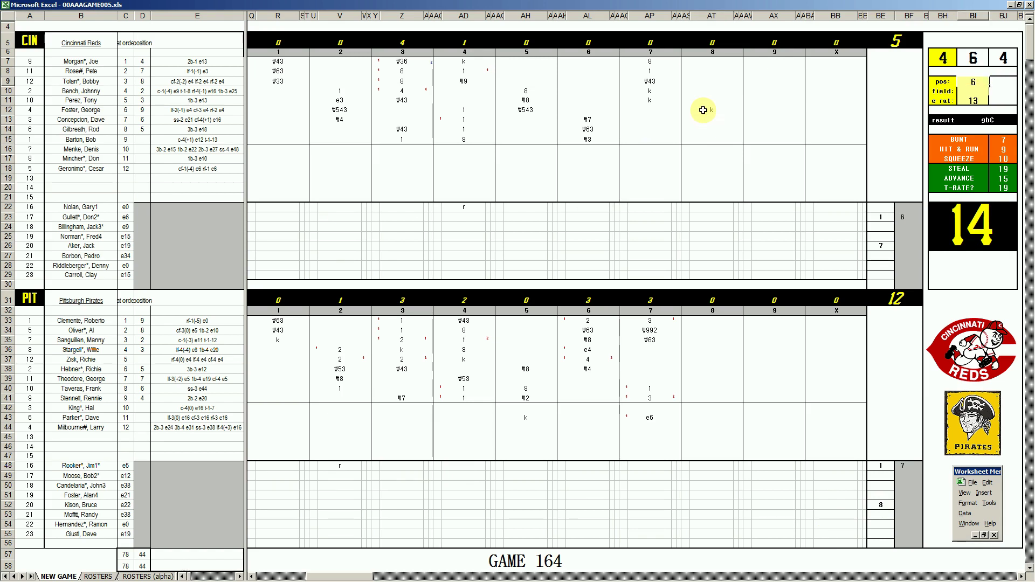
pyautogui.press('Return')
pyautogui.write('3')
pyautogui.press('Return')
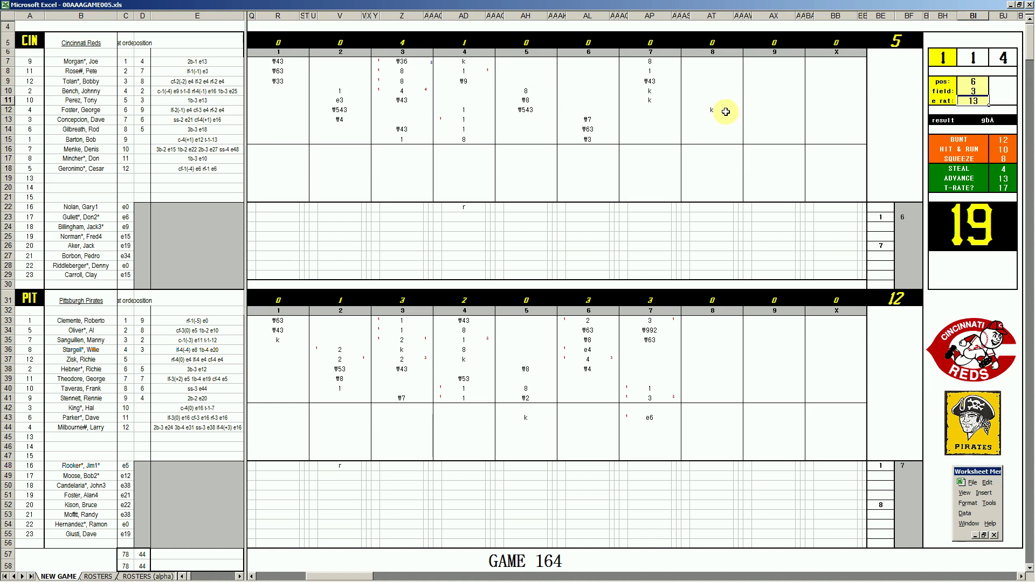
# Enter ₩63, 8 and ₩63 in AT13:AT15 to close the Reds' eighth.
pyautogui.click(715, 119)
pyautogui.write('#63')
pyautogui.press('Return')
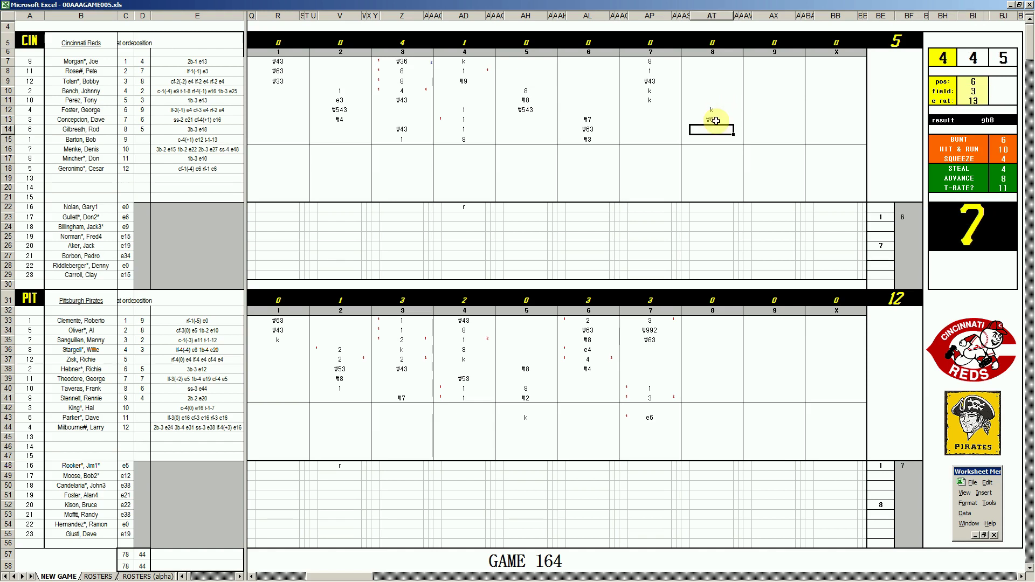
pyautogui.write('8')
pyautogui.press('Return')
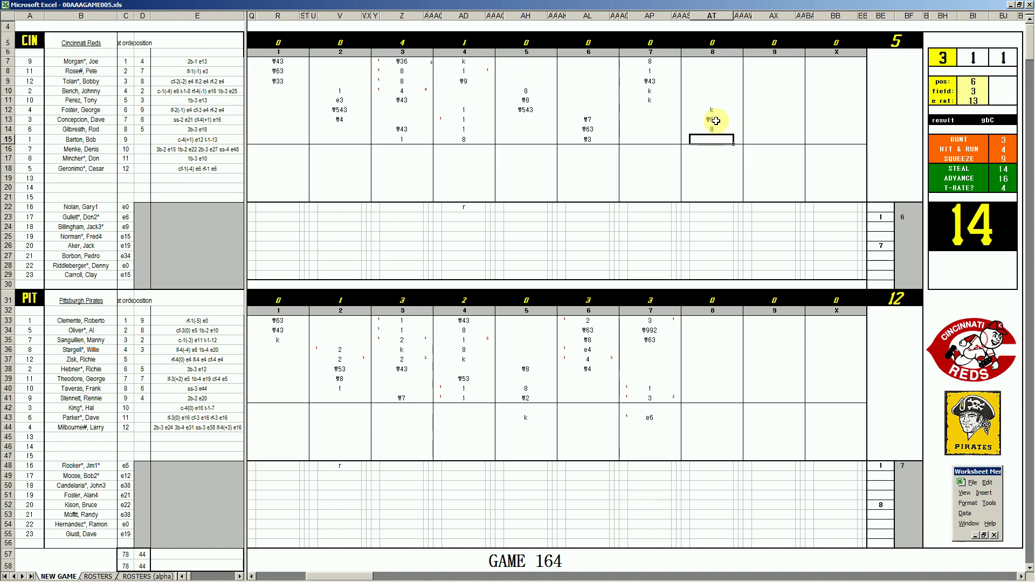
pyautogui.write('#63')
pyautogui.click(904, 242)
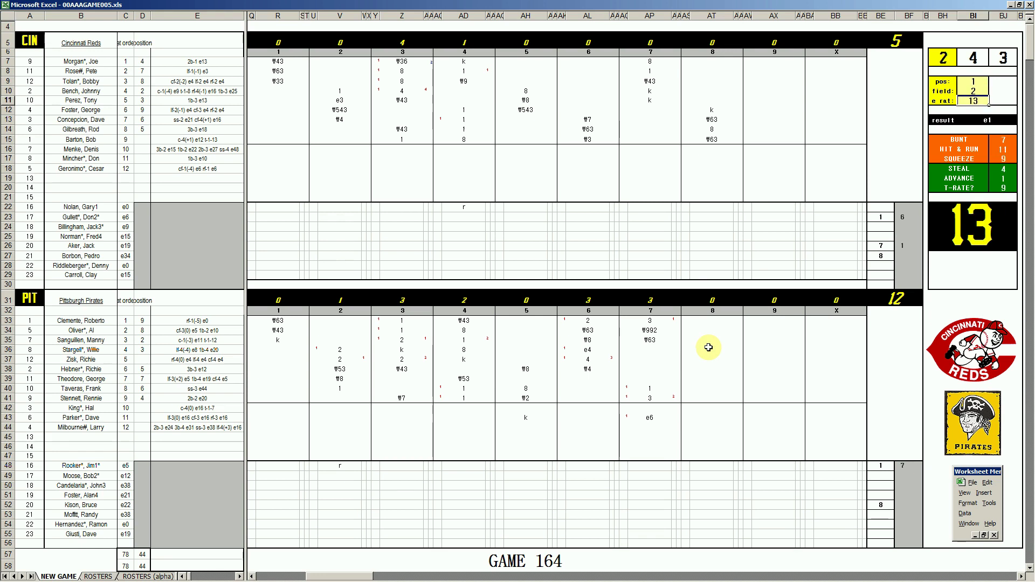
# Record e1, ₩8 and ₩54 for the Pirates' eighth, plus ₩4 in AT43.
pyautogui.click(709, 347)
pyautogui.write('e1')
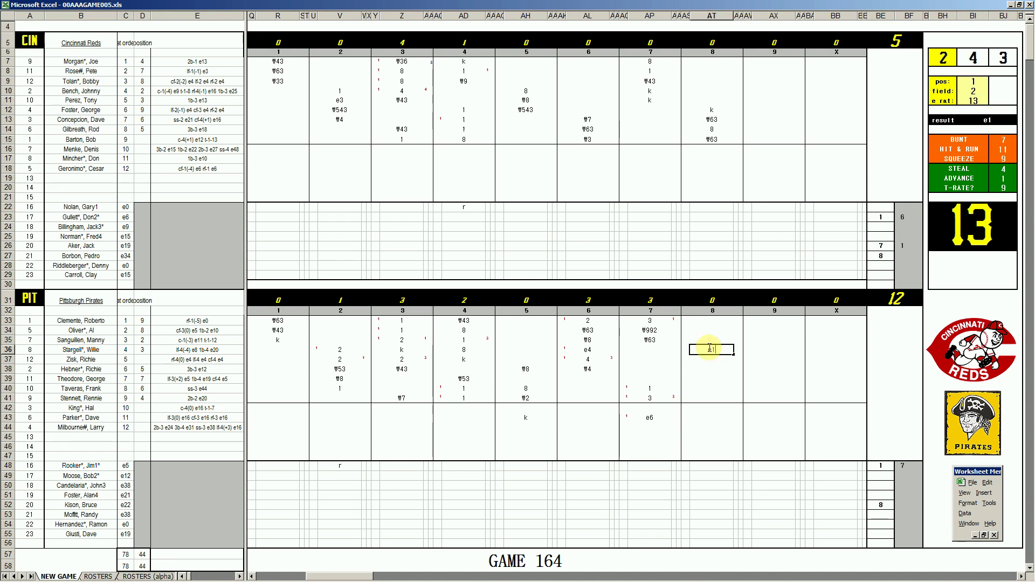
pyautogui.press('Return')
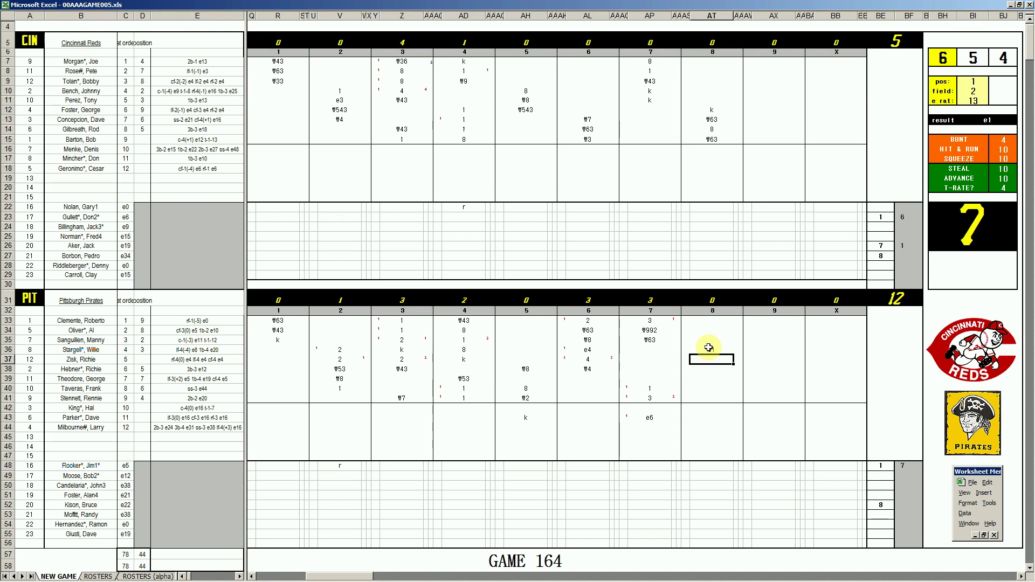
pyautogui.write('\\8')
pyautogui.press('Return')
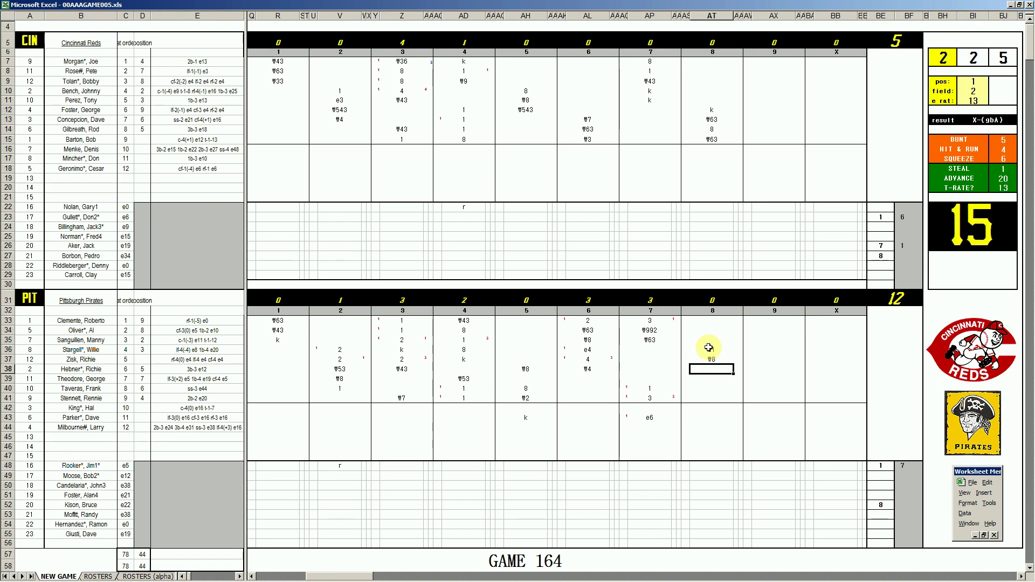
pyautogui.write('\\54')
pyautogui.press('Return')
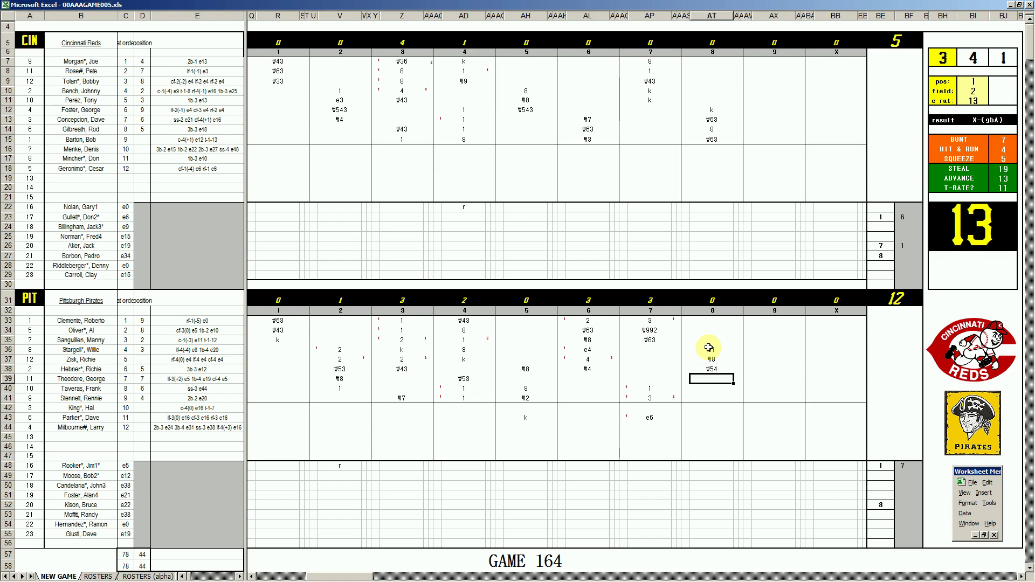
pyautogui.press('Down')
pyautogui.press('Down')
pyautogui.press('Down')
pyautogui.press('Down')
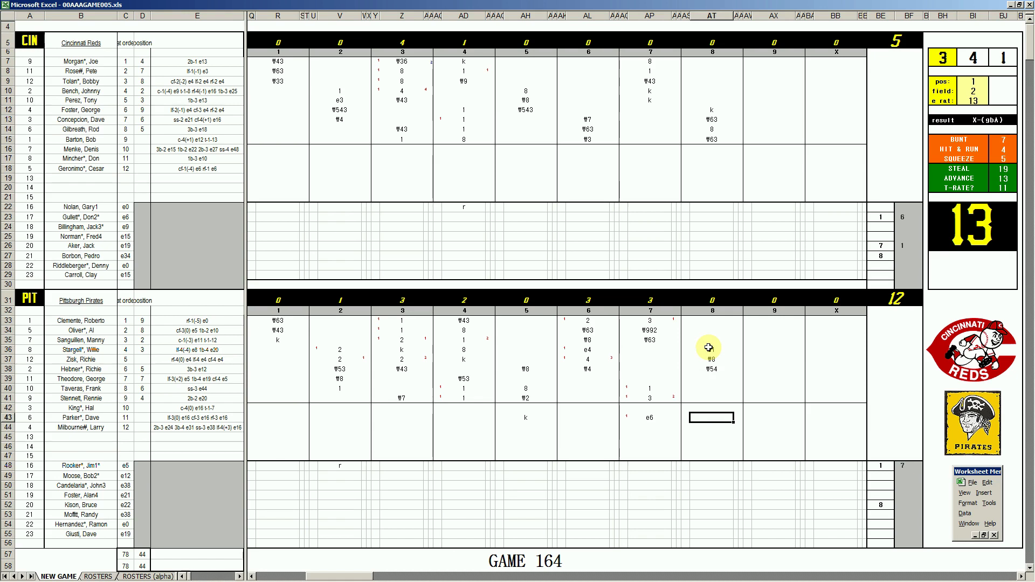
pyautogui.write('\\4')
pyautogui.click(904, 506)
# Fill the 8 down into BE53 and change it to 9.
pyautogui.press('Left')
pyautogui.press('Down')
pyautogui.hotkey('ctrl', 'd')
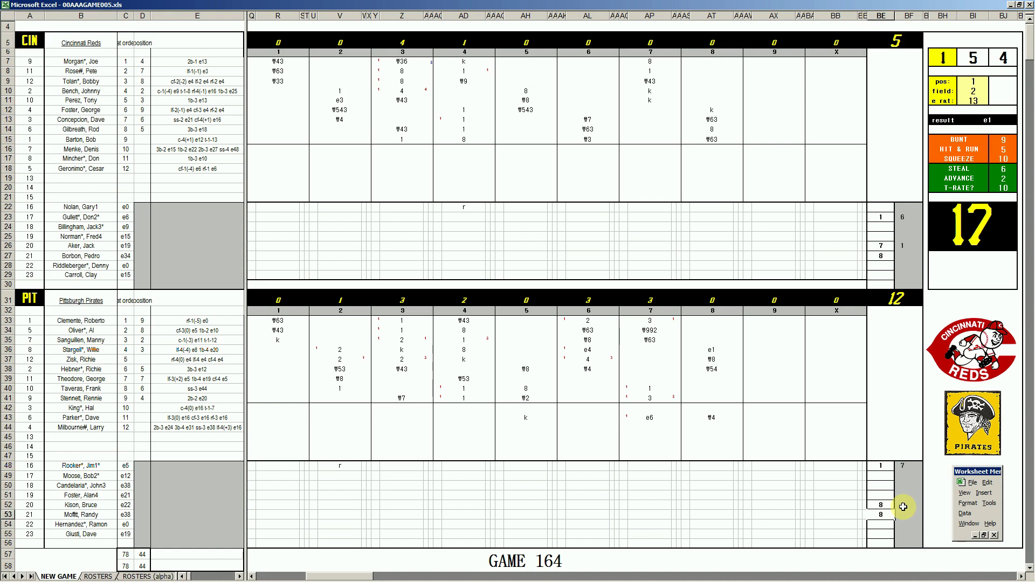
pyautogui.press('BackSpace')
pyautogui.write('9')
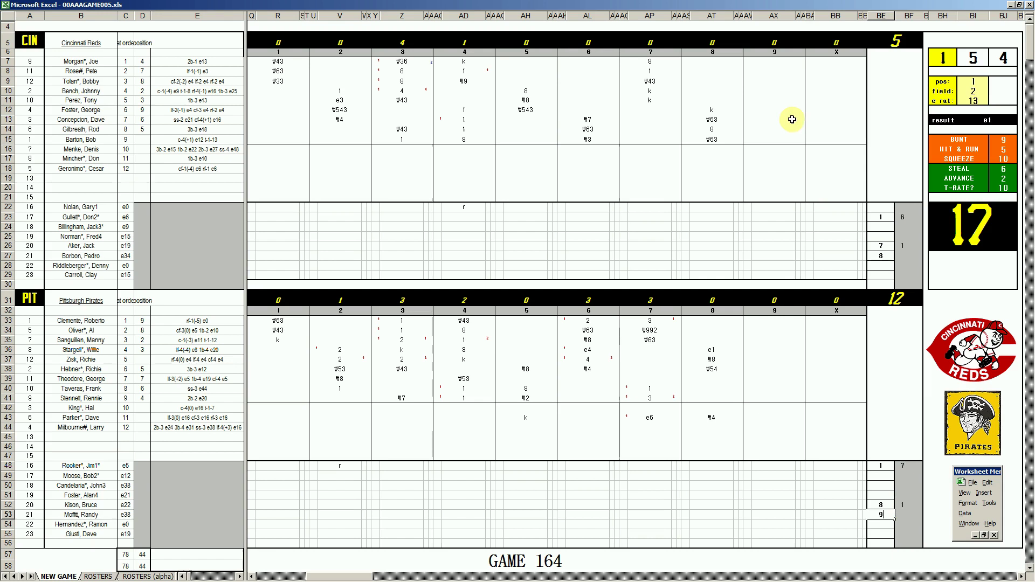
# Roll new dice and score the first two Reds ninth-inning batters as ₩43 and 1.
pyautogui.click(776, 62)
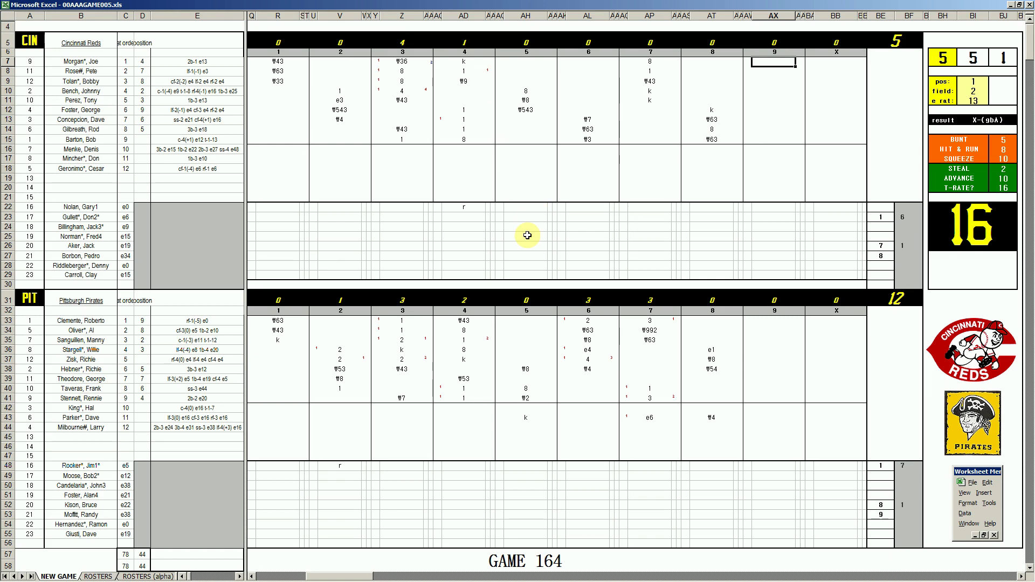
pyautogui.hotkey('ctrl', 'r')
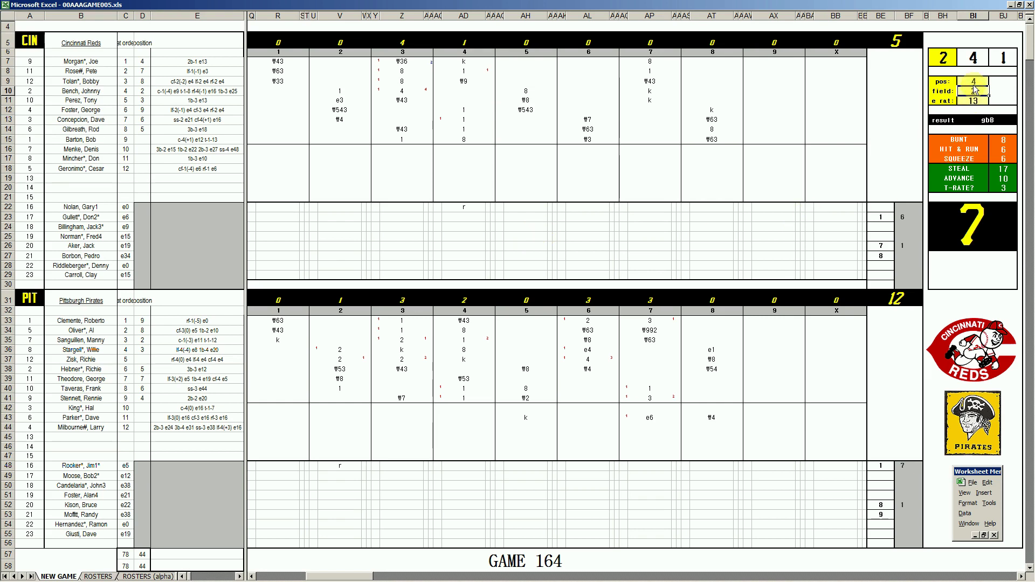
pyautogui.click(776, 61)
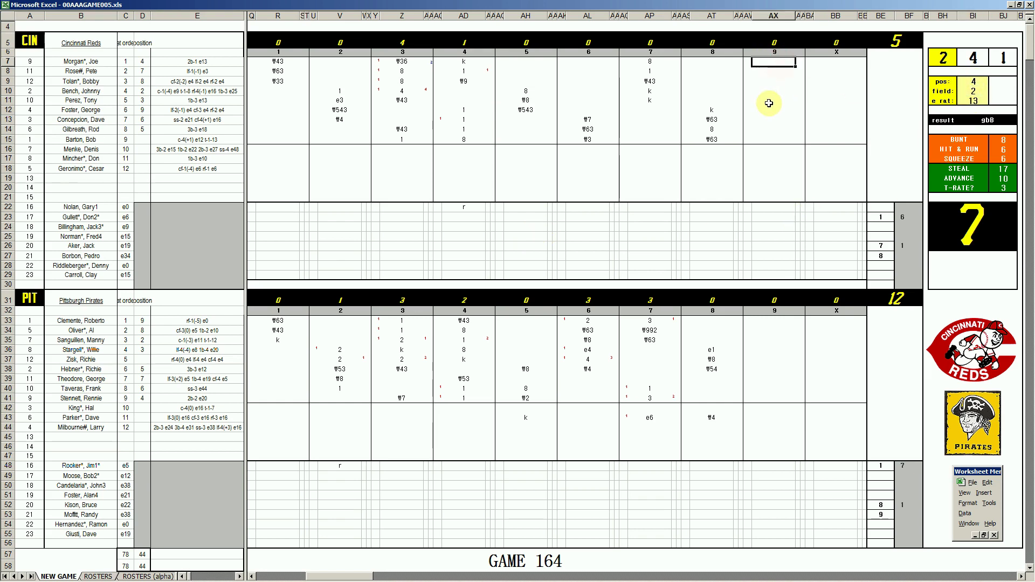
pyautogui.write('#43')
pyautogui.press('Return')
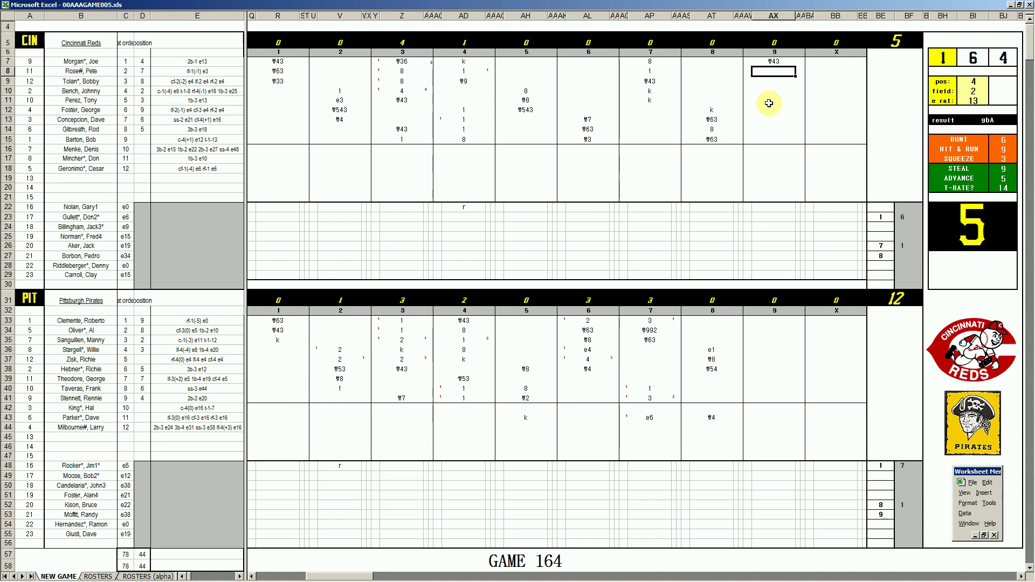
pyautogui.write('1')
pyautogui.press('Return')
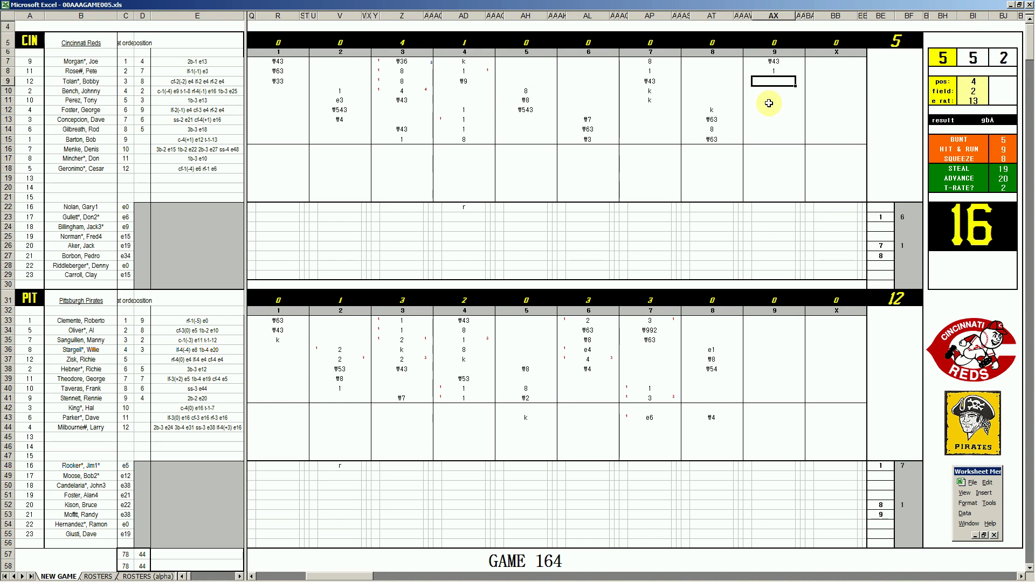
# Finish the Reds' ninth with k, 8 and ₩43, then enter 1 in BF53.
pyautogui.write('k')
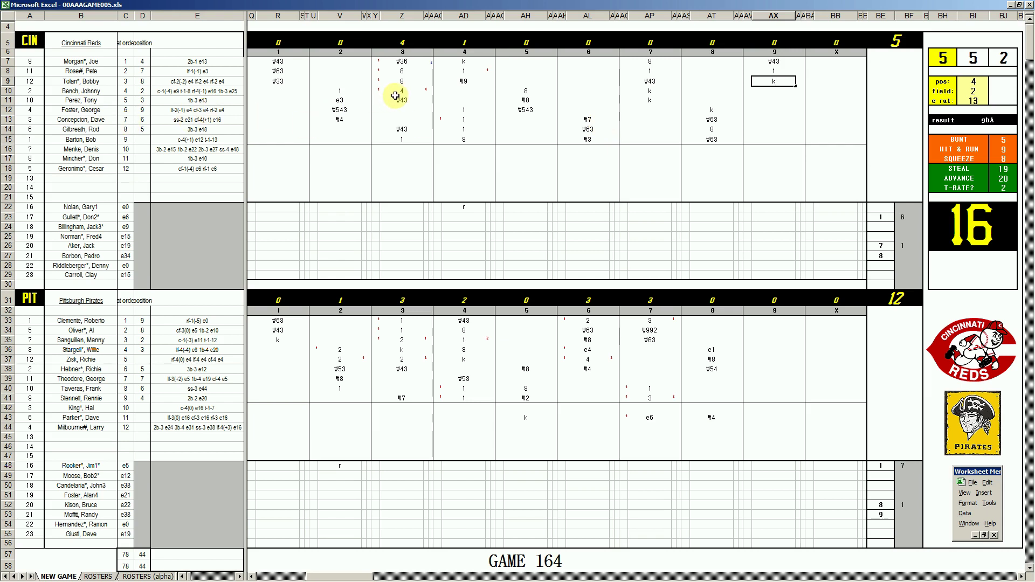
pyautogui.press('Return')
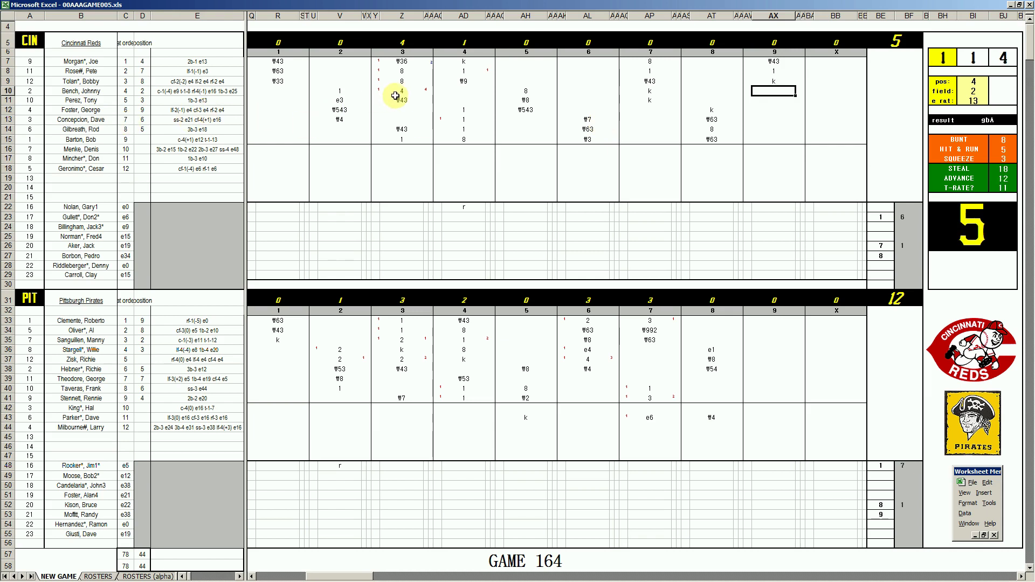
pyautogui.write('8')
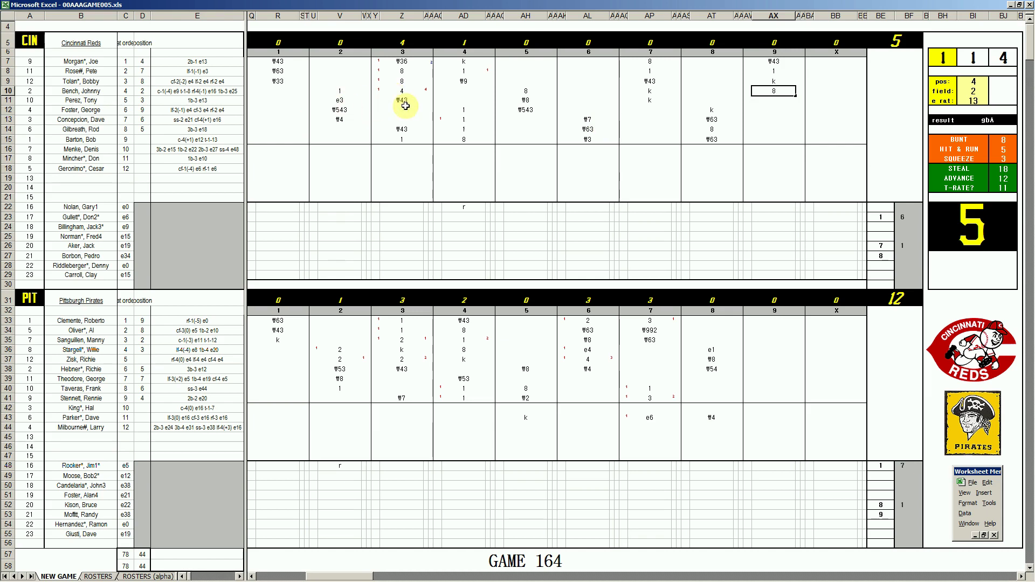
pyautogui.press('Return')
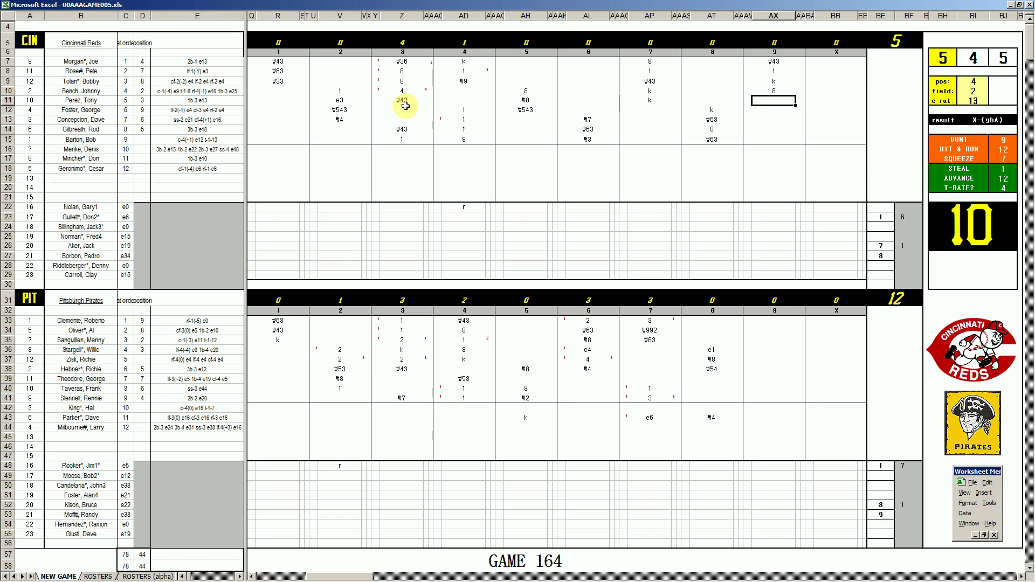
pyautogui.write('#43')
pyautogui.press('Return')
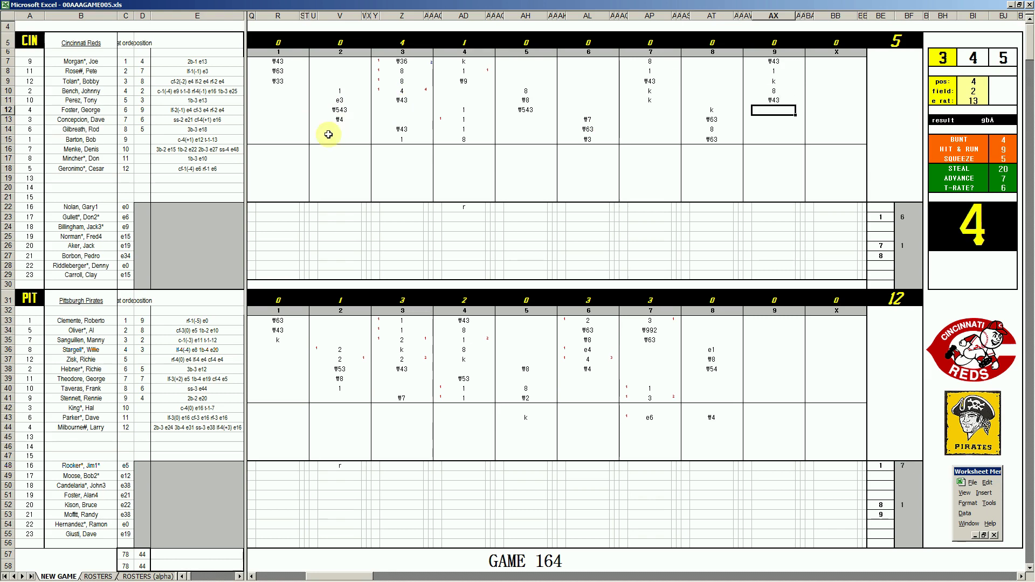
pyautogui.click(916, 517)
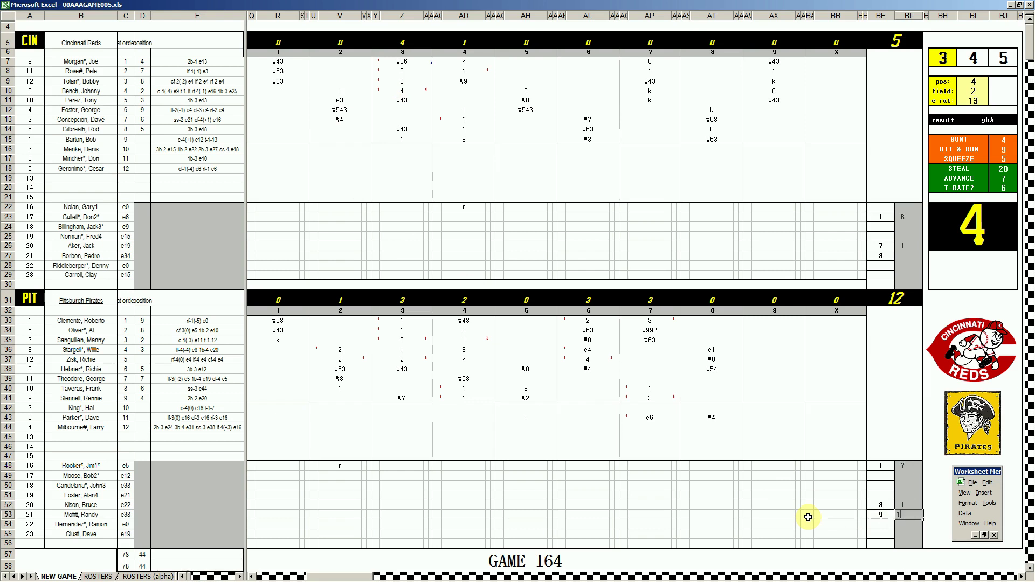
pyautogui.click(906, 256)
# Enter 1 in BF27 for the Reds pitcher, finalizing Game 164 at Pirates 12–5.
pyautogui.write('1')
pyautogui.press('Return')
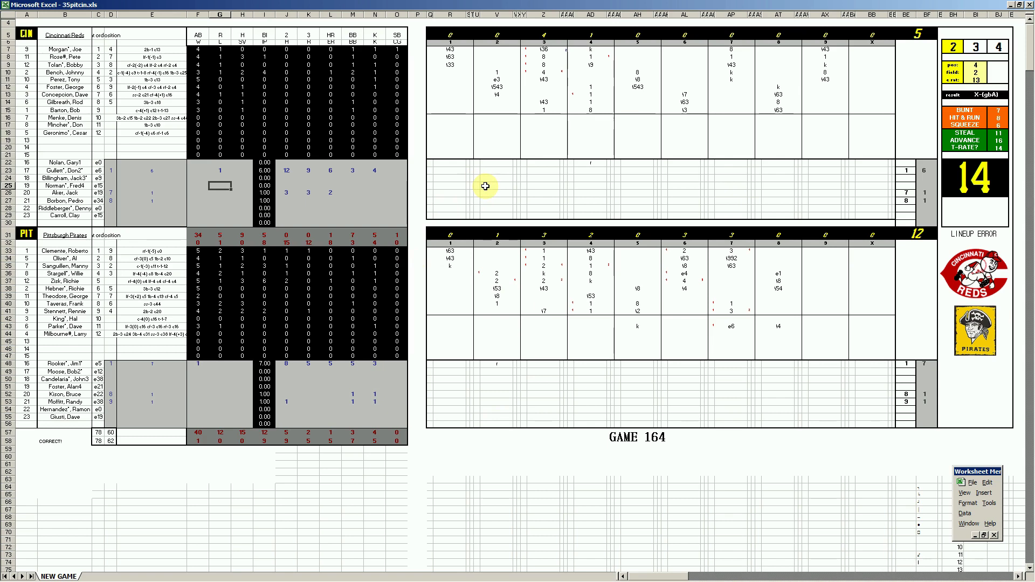
# Close 35pitcin.xls without saving and view the Game 165 sheet in 36pitcin.xls.
pyautogui.moveTo(334, 578)
pyautogui.rightClick(221, 575)
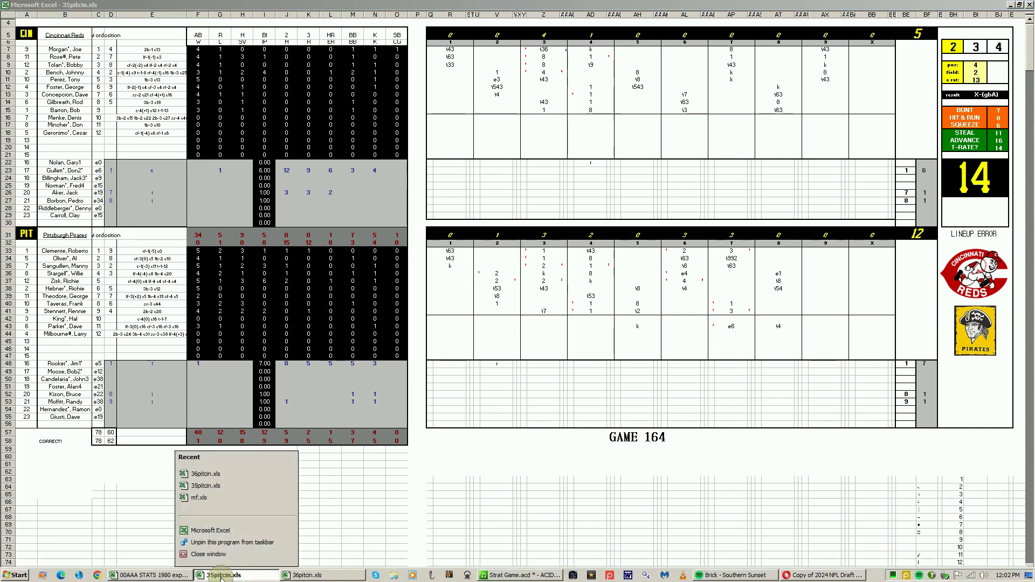
pyautogui.click(223, 555)
pyautogui.click(523, 321)
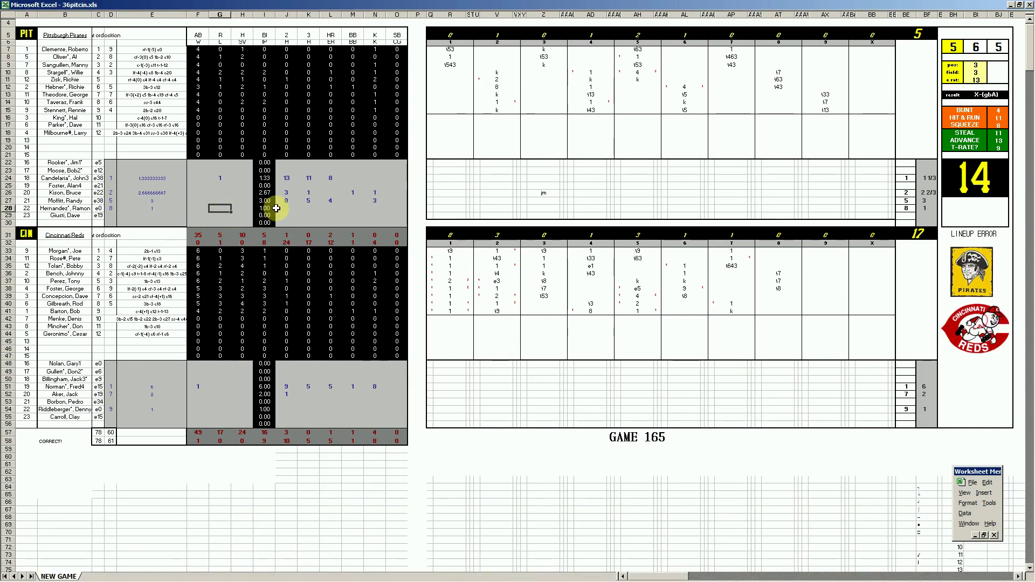
pyautogui.click(304, 217)
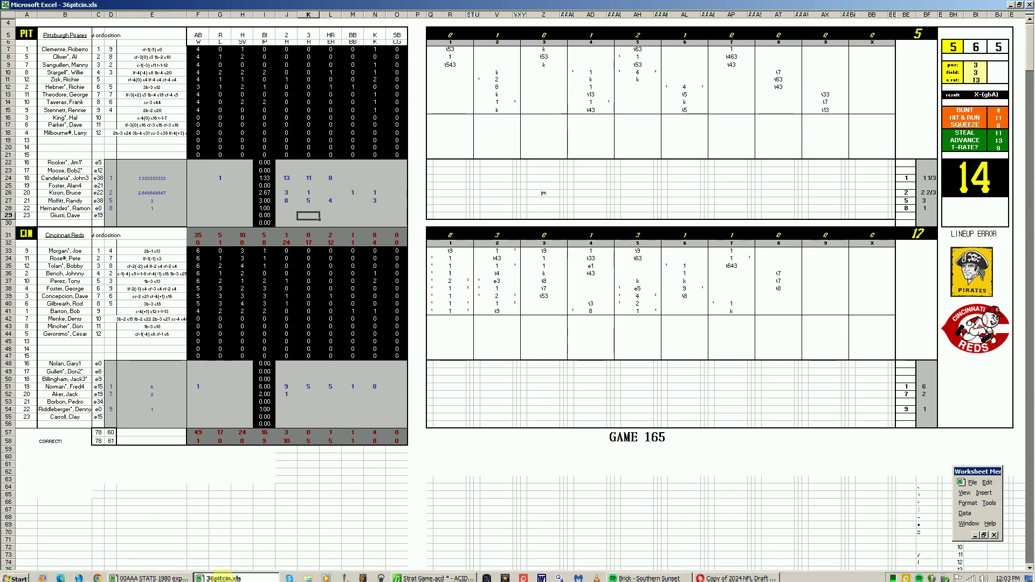
# Close 36pitcin.xls without saving changes.
pyautogui.rightClick(222, 577)
pyautogui.click(229, 560)
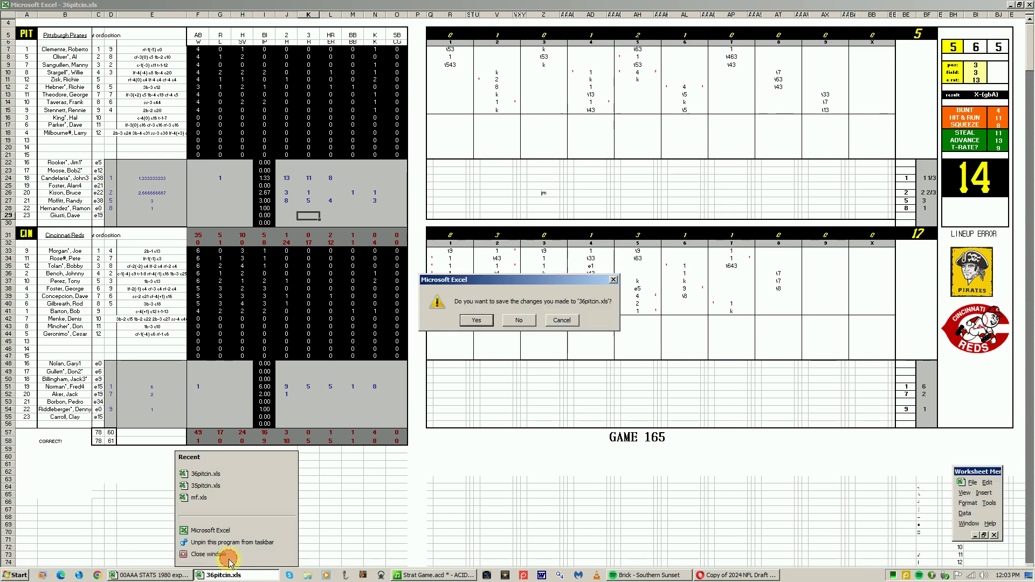
pyautogui.click(519, 320)
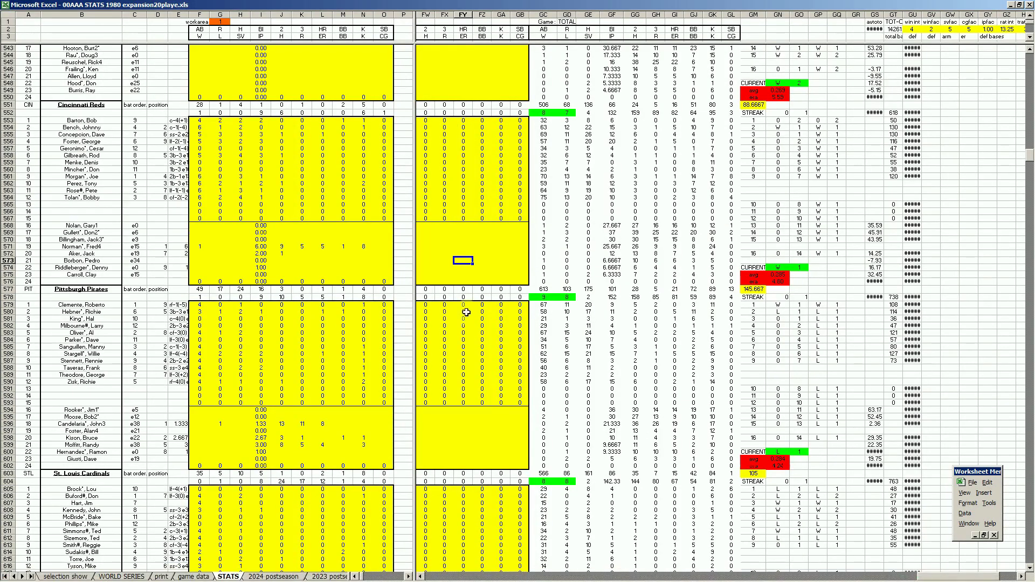
# Select the NL Central standings I453:N456 on the print sheet, then go to the STATS sheet.
pyautogui.click(162, 576)
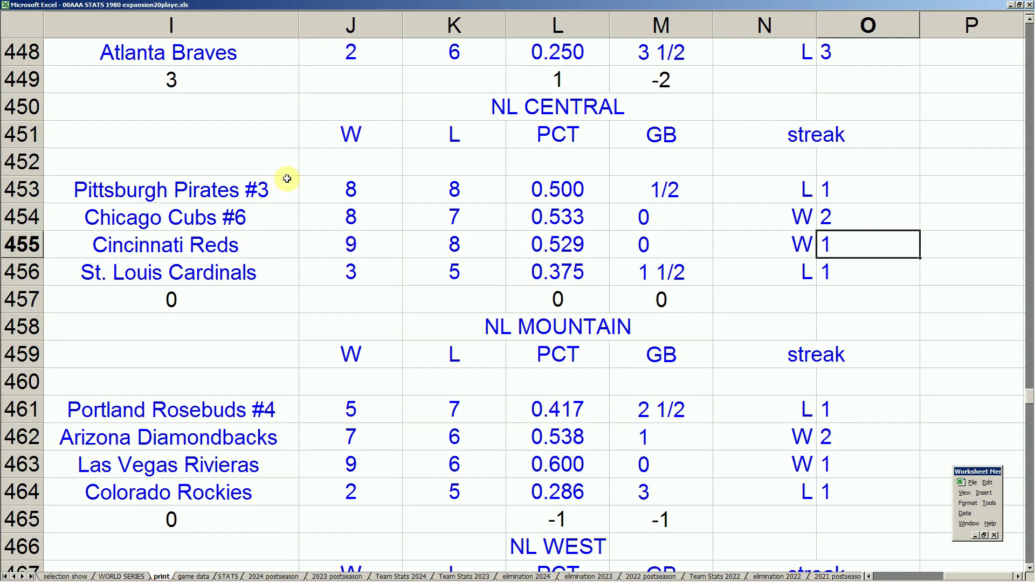
pyautogui.moveTo(292, 185); pyautogui.dragTo(772, 272)
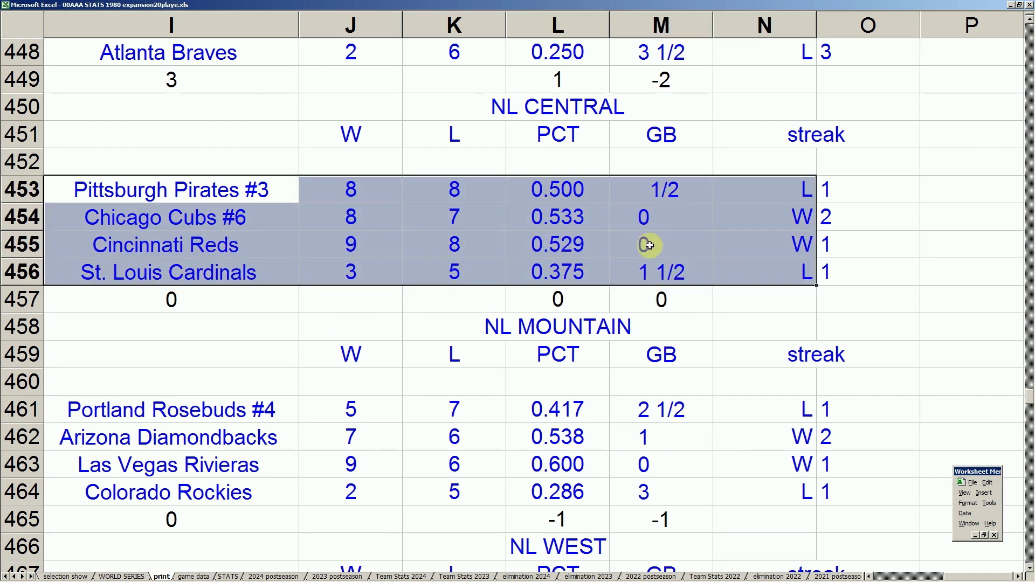
pyautogui.click(249, 264)
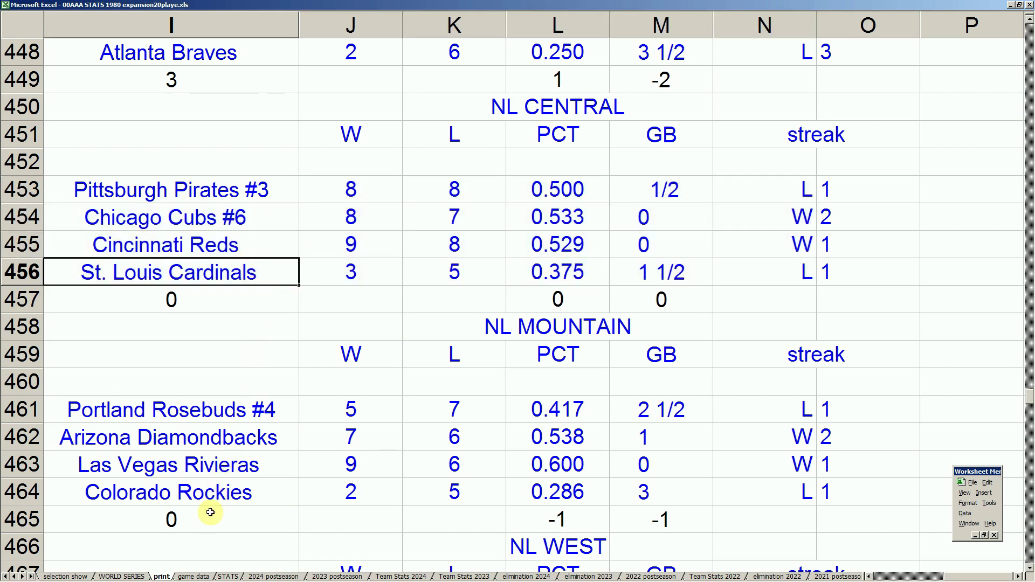
pyautogui.click(228, 576)
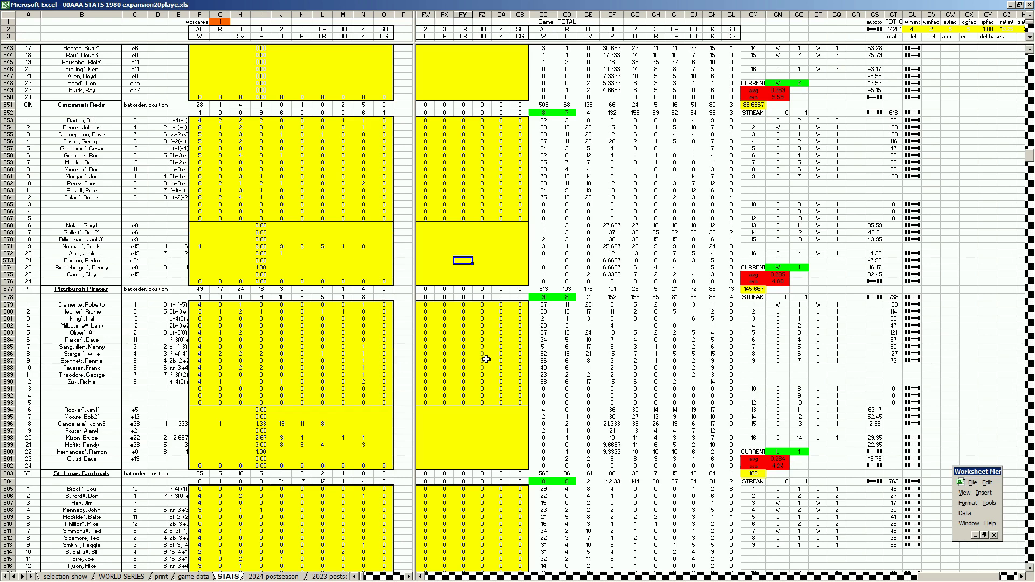
pyautogui.moveTo(224, 578)
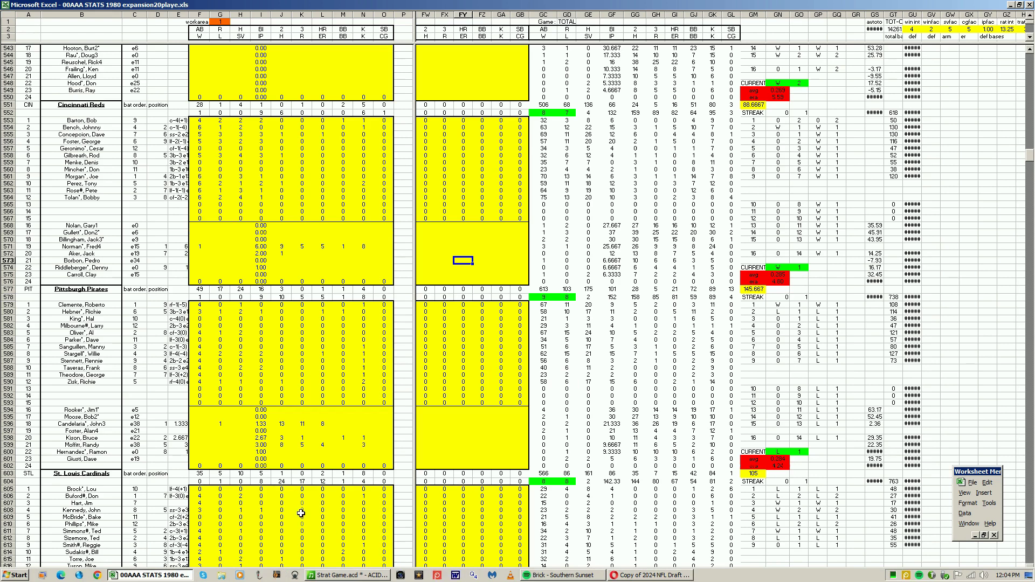
# Return to the print sheet to view the NL Central standings (Cincinnati 9–8, Pittsburgh 8–8).
pyautogui.click(165, 577)
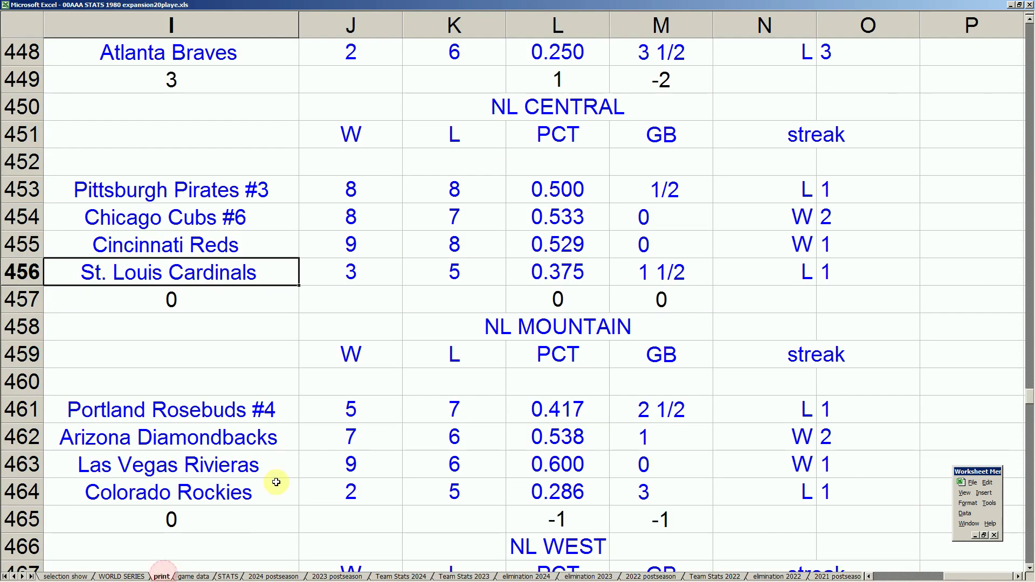
pyautogui.click(291, 360)
pyautogui.click(317, 425)
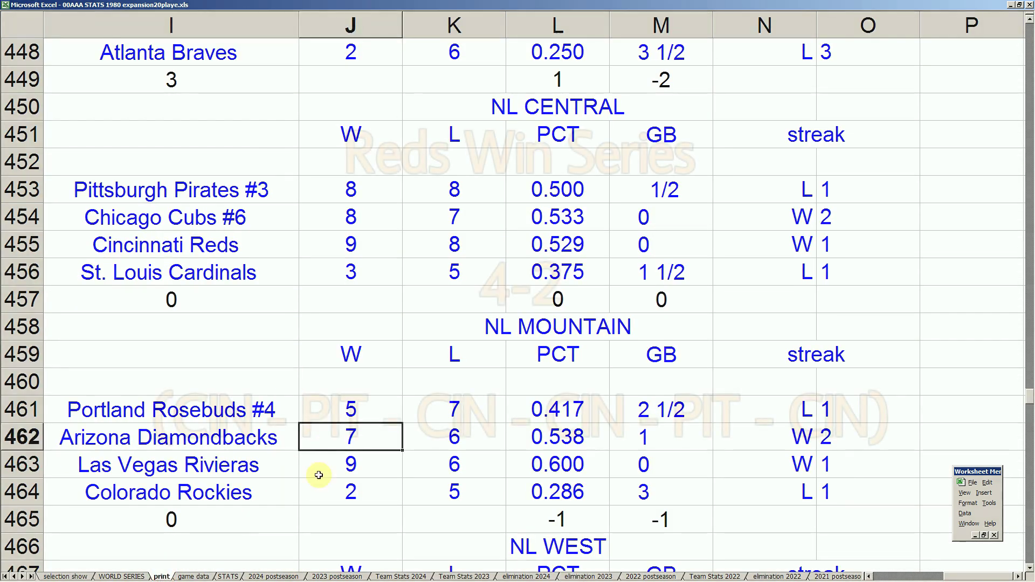